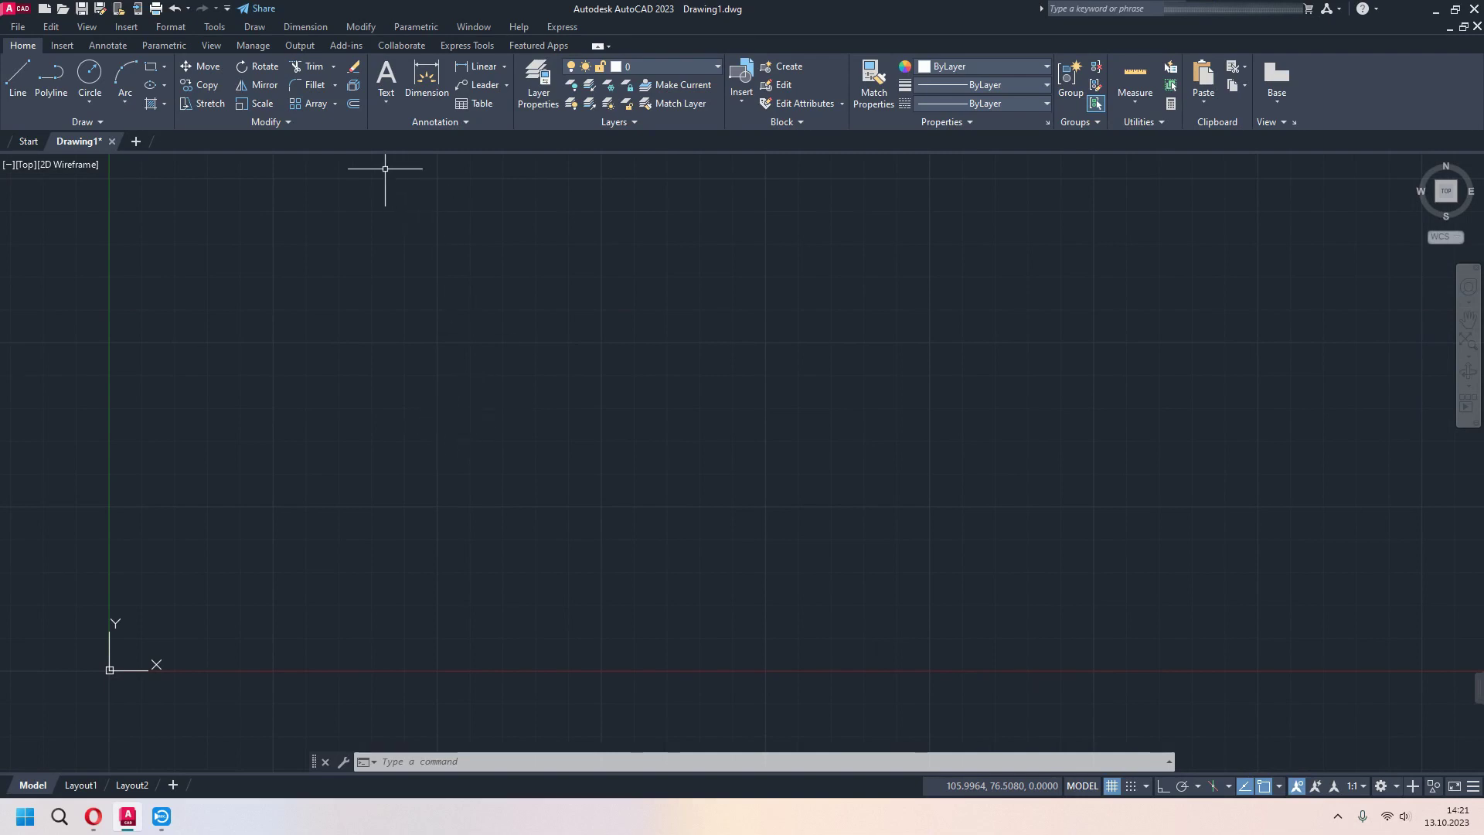
- Preview the available array types, then start the Rectangle command
click(334, 105)
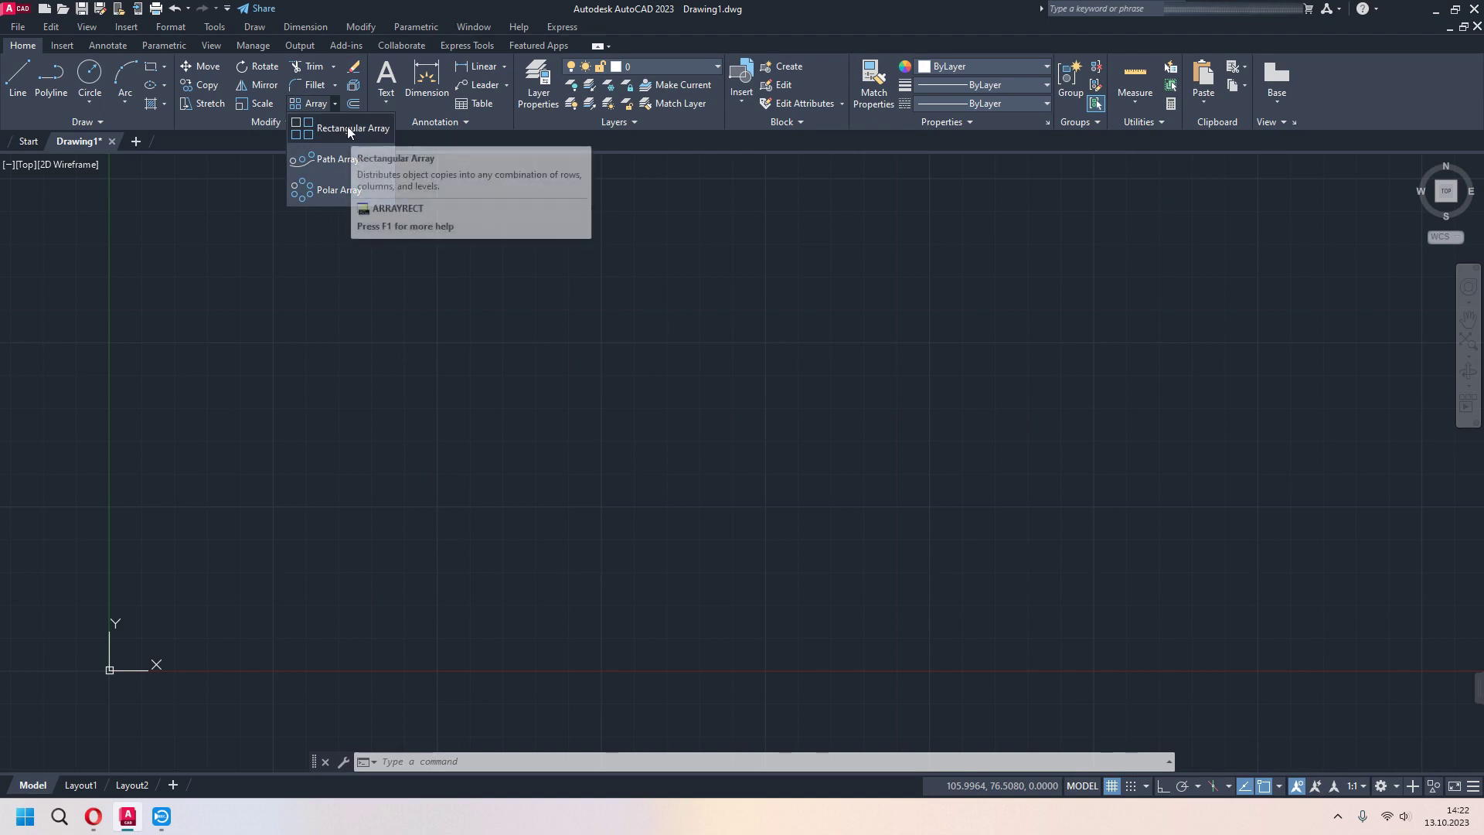
click(154, 68)
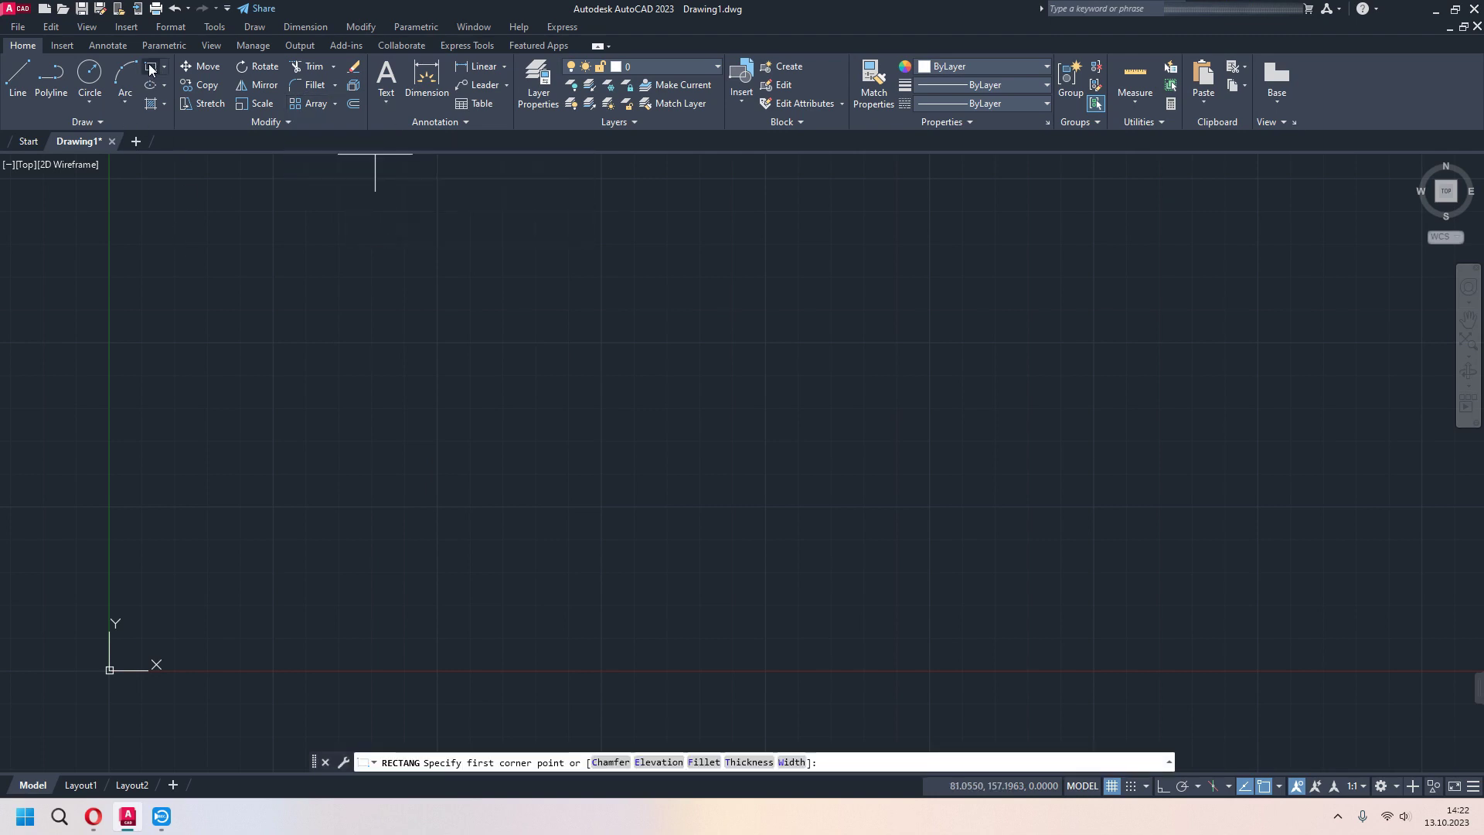
- Draw a 20 by 20 square, zoom in on it, and review the array types
click(305, 543)
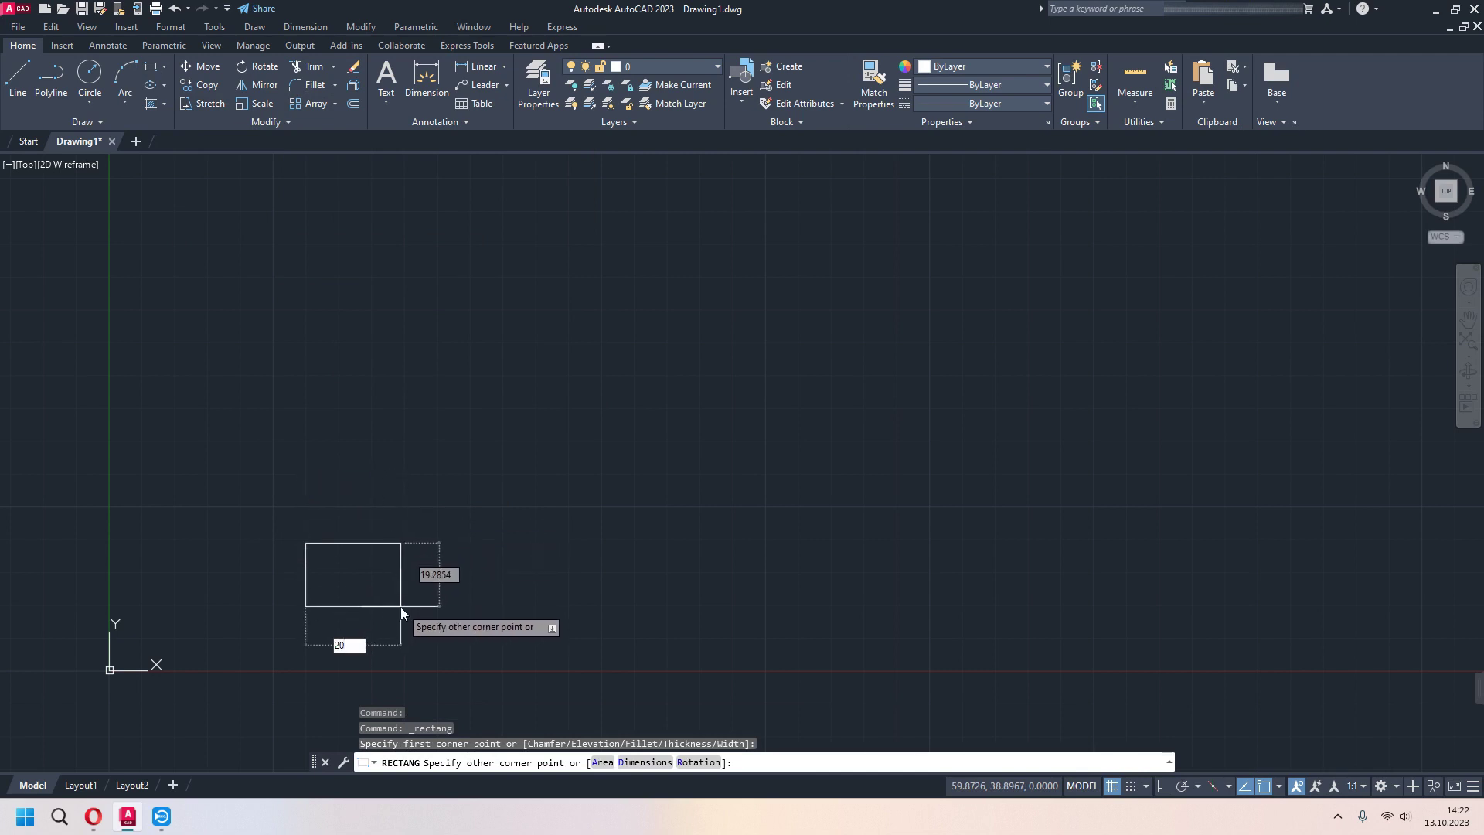
key(Tab)
key(Return)
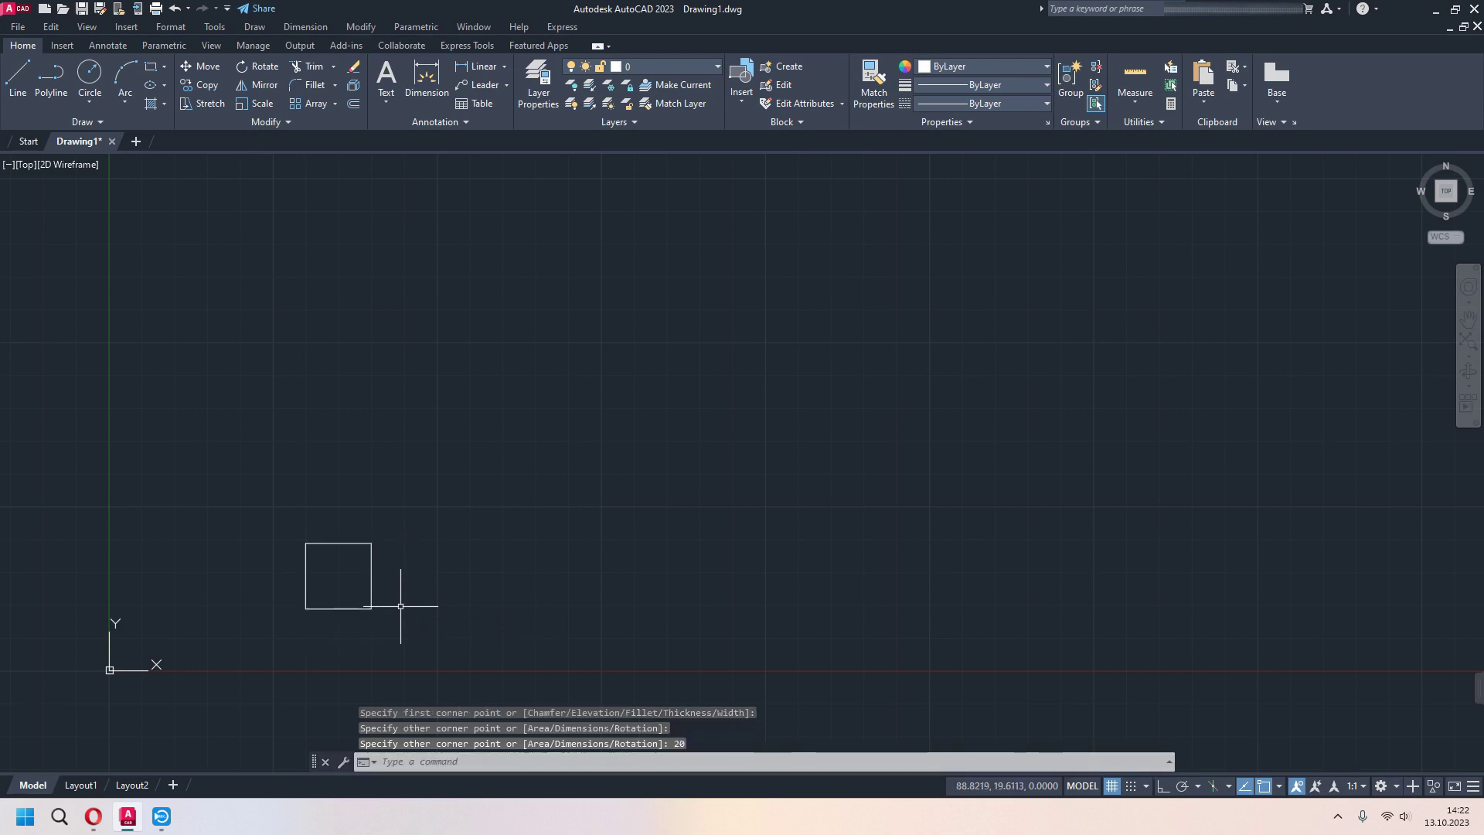
middle_drag(427, 570, 436, 524)
scroll(436, 524, up, 2)
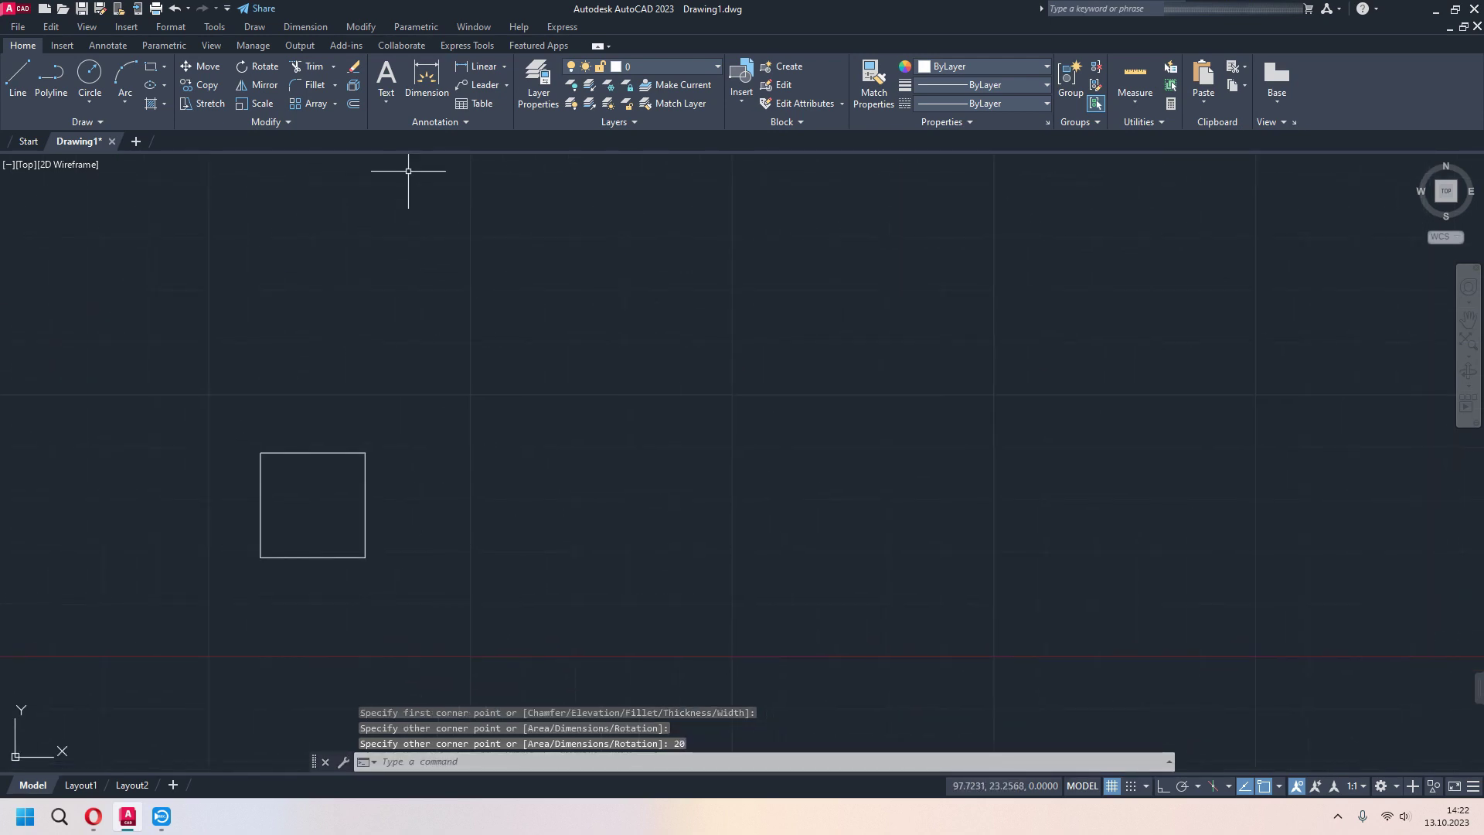
click(335, 104)
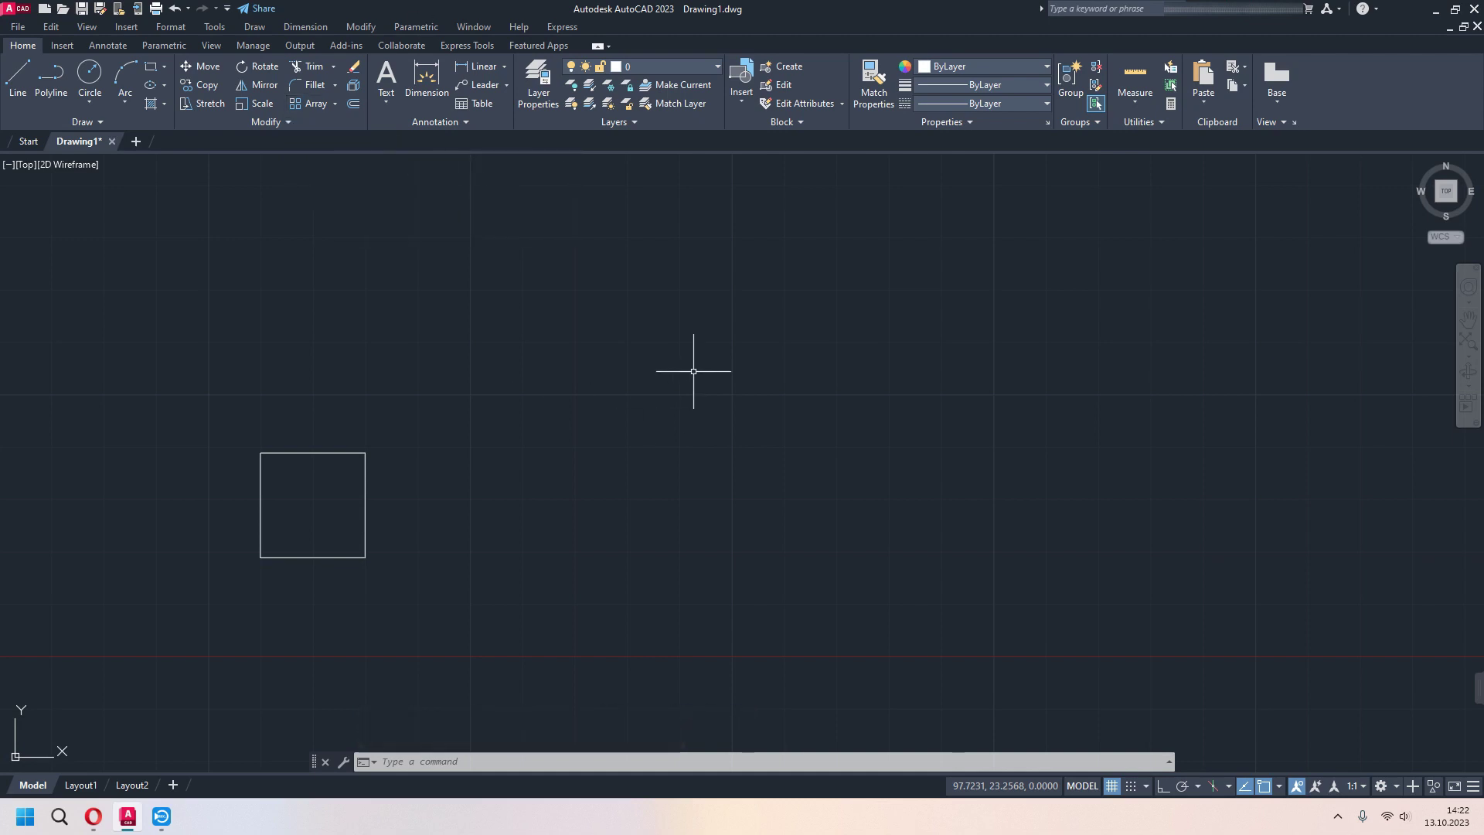
- Array the square rectangularly into 4 columns and 3 rows, spaced 30 apart
key(BackSpace)
text(ar)
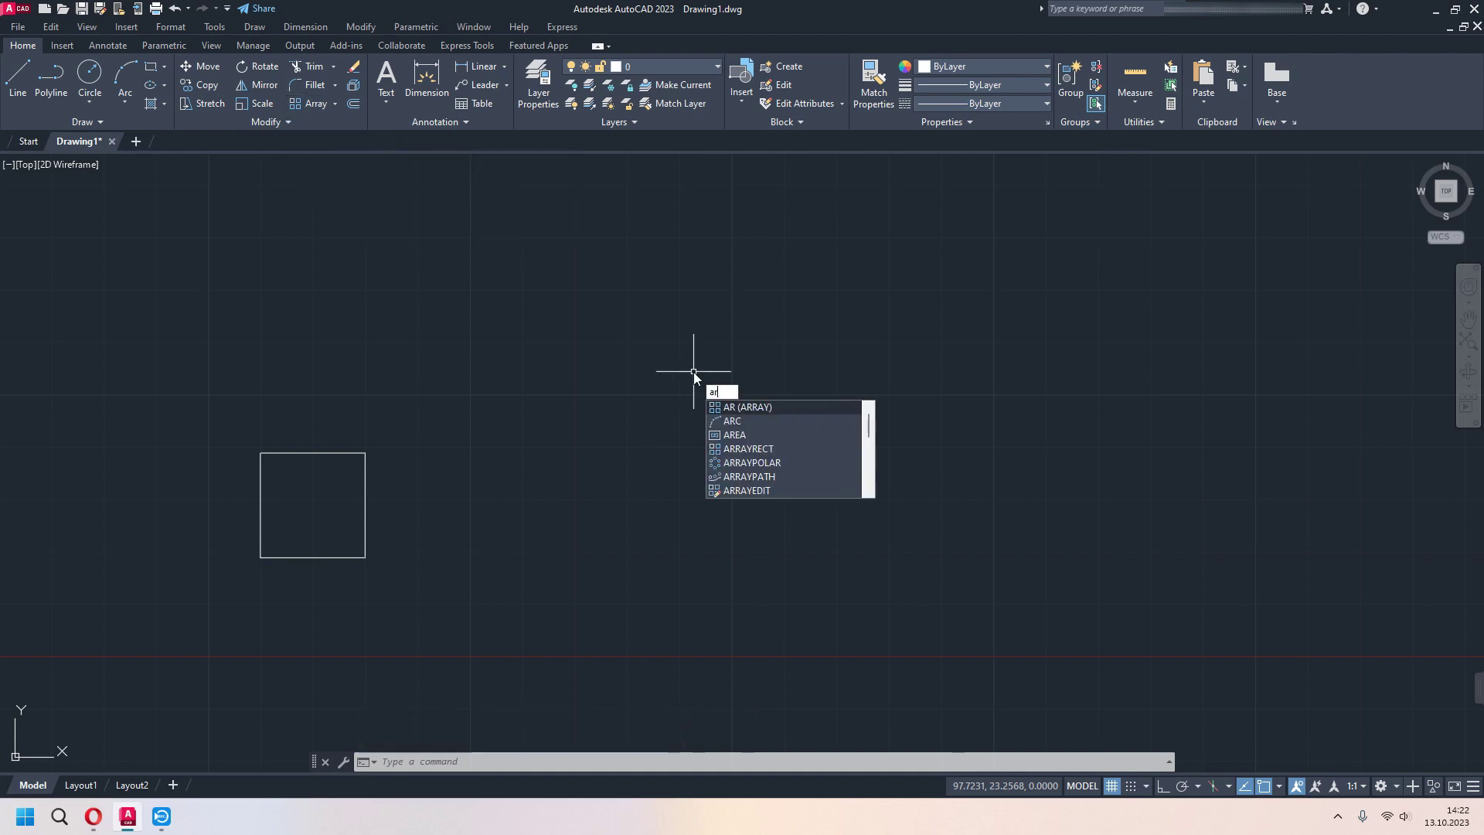
click(746, 406)
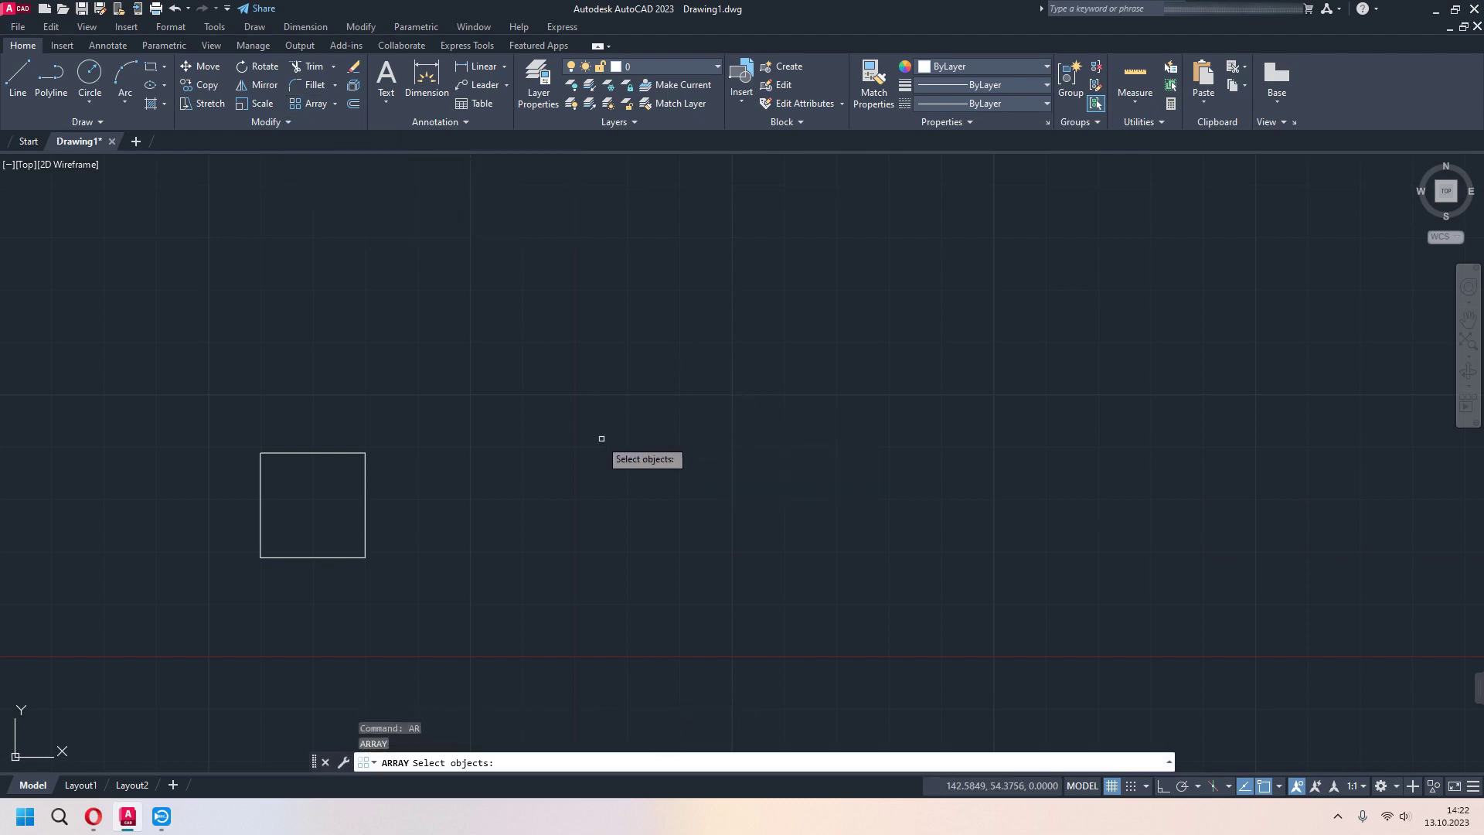
click(366, 505)
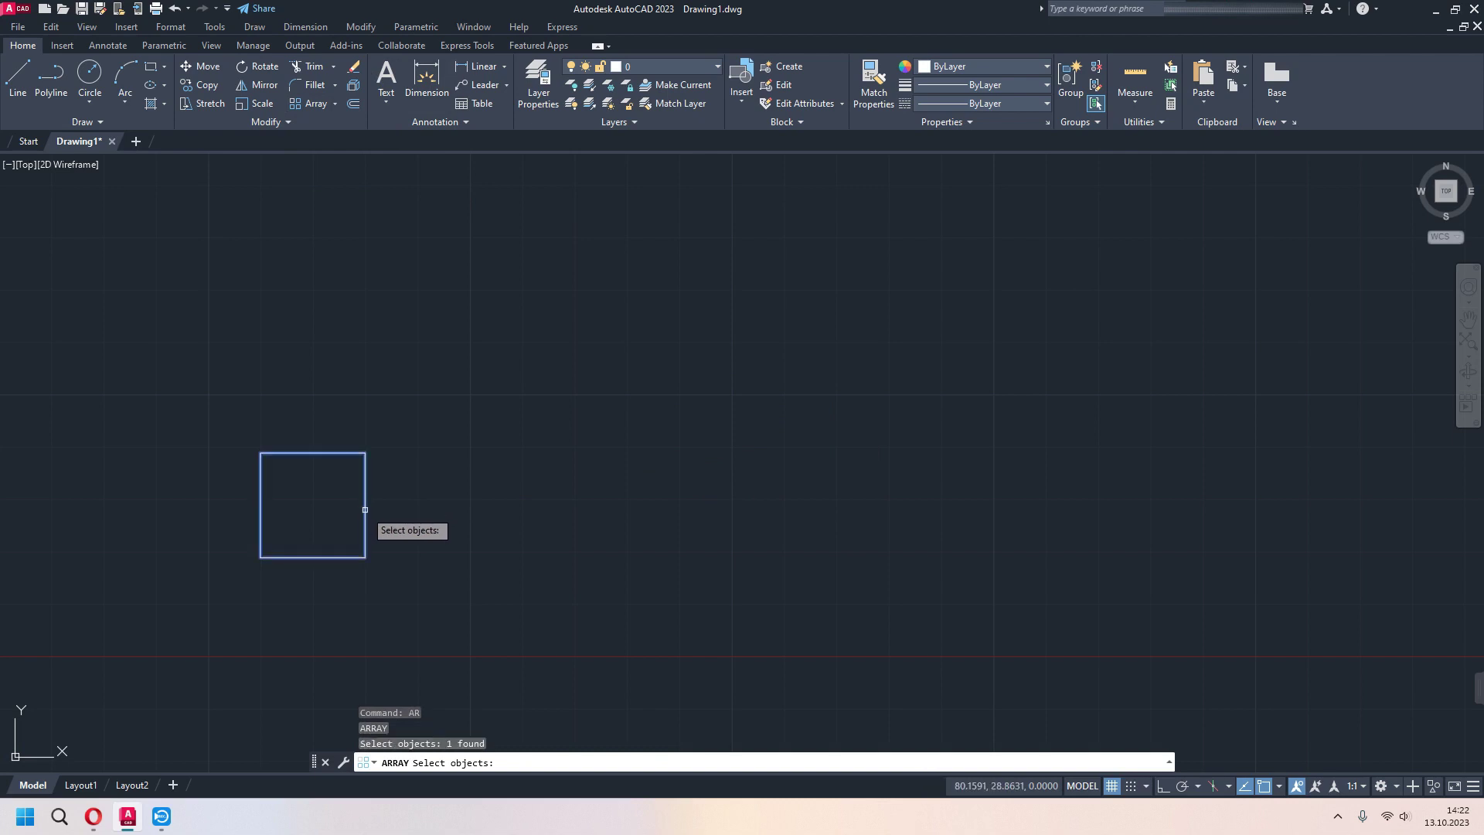
key(Return)
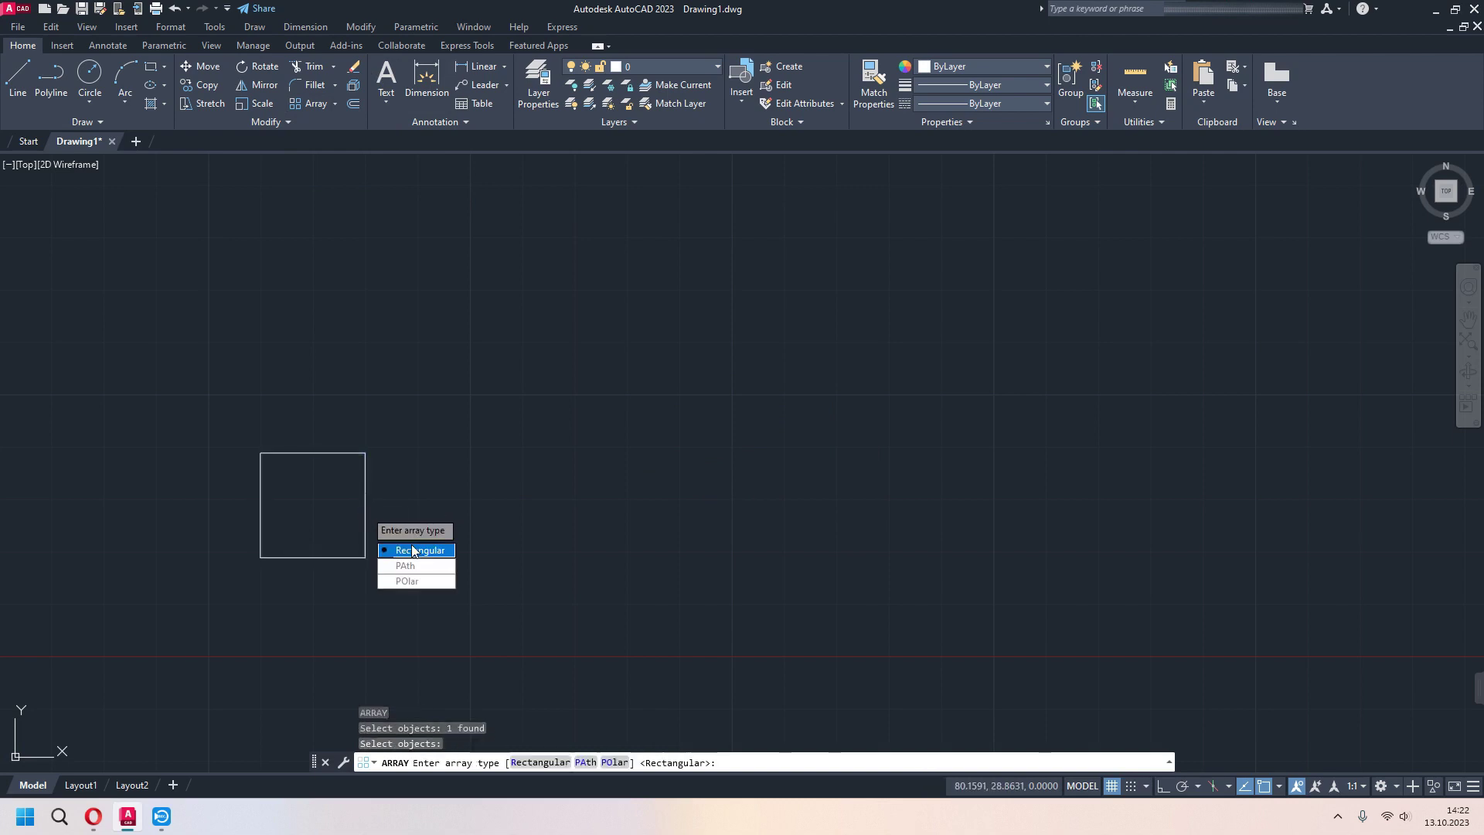
click(420, 550)
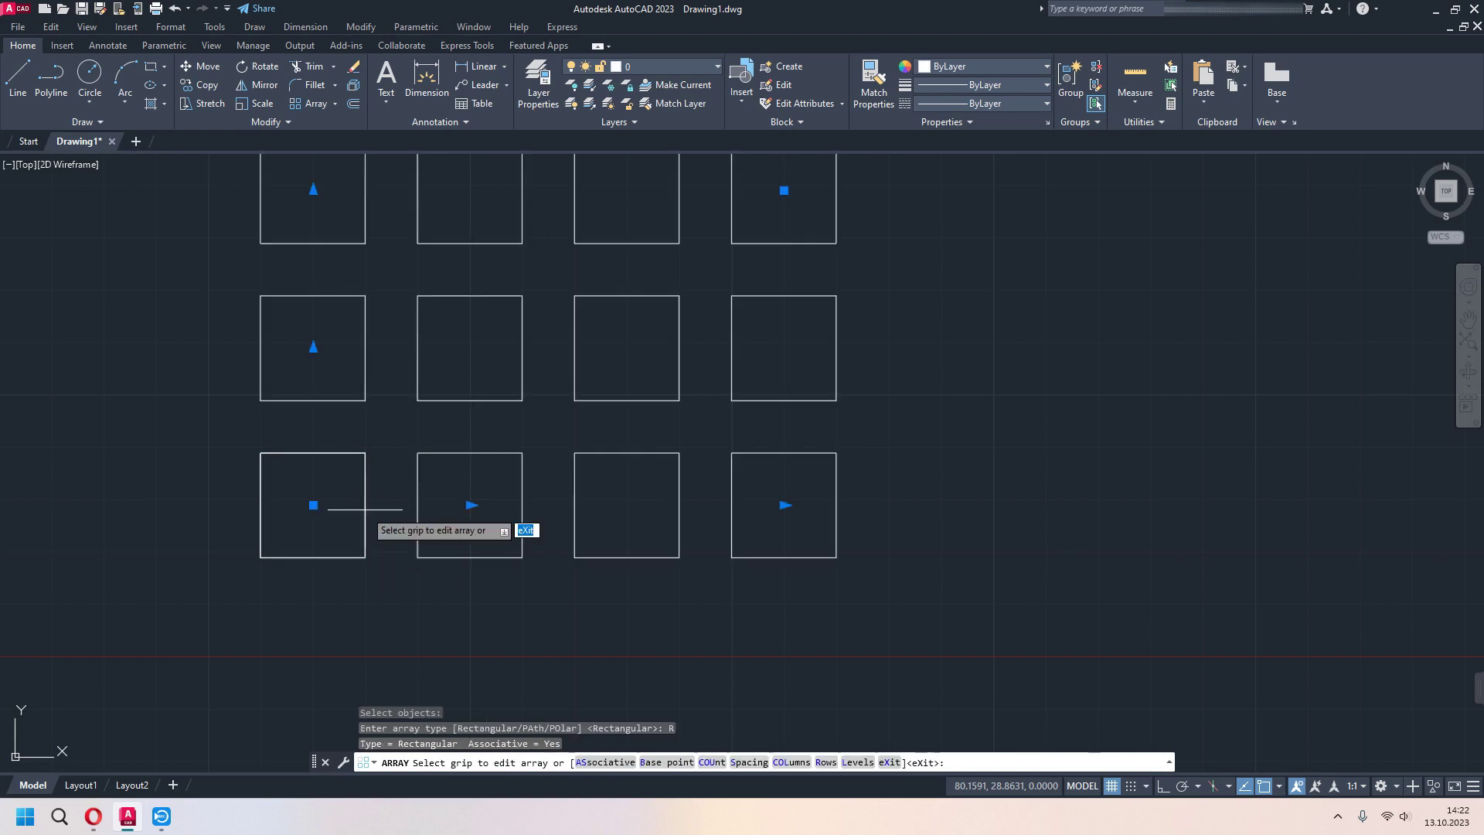
scroll(932, 465, down, 2)
scroll(877, 437, up, 3)
scroll(538, 677, down, 1)
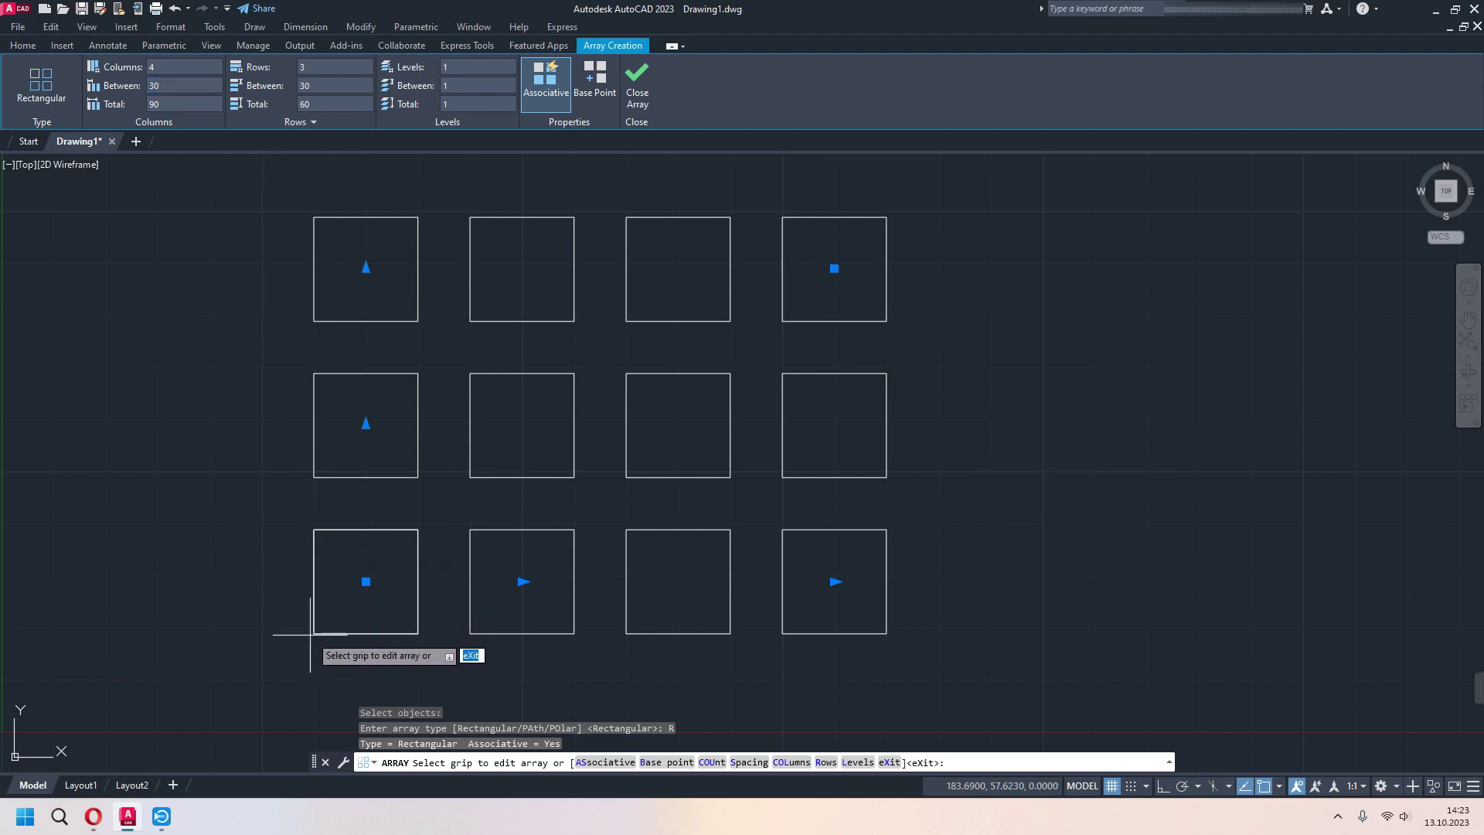
middle_drag(404, 589, 404, 557)
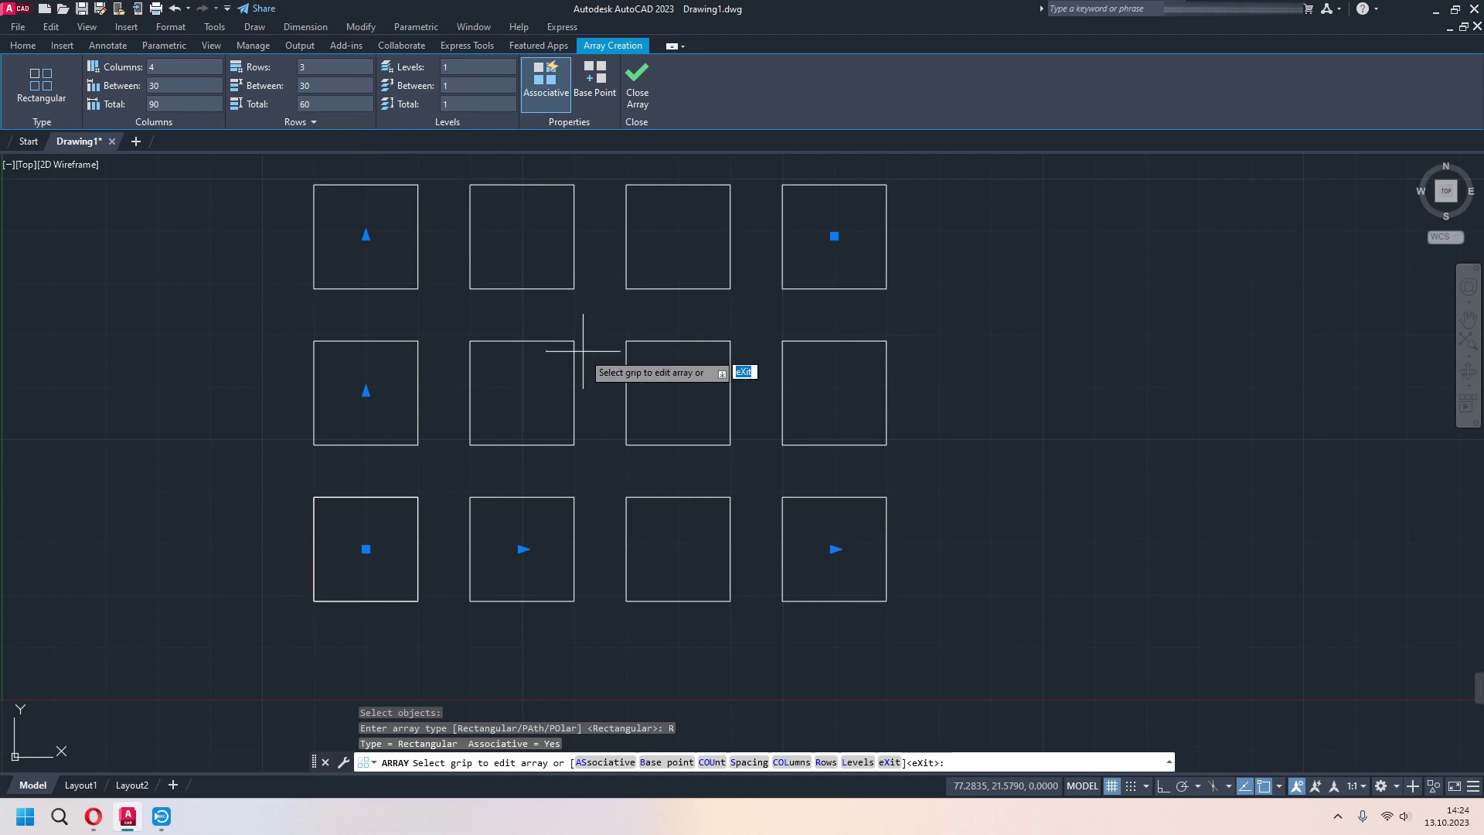
middle_drag(377, 213, 489, 243)
middle_drag(336, 210, 300, 202)
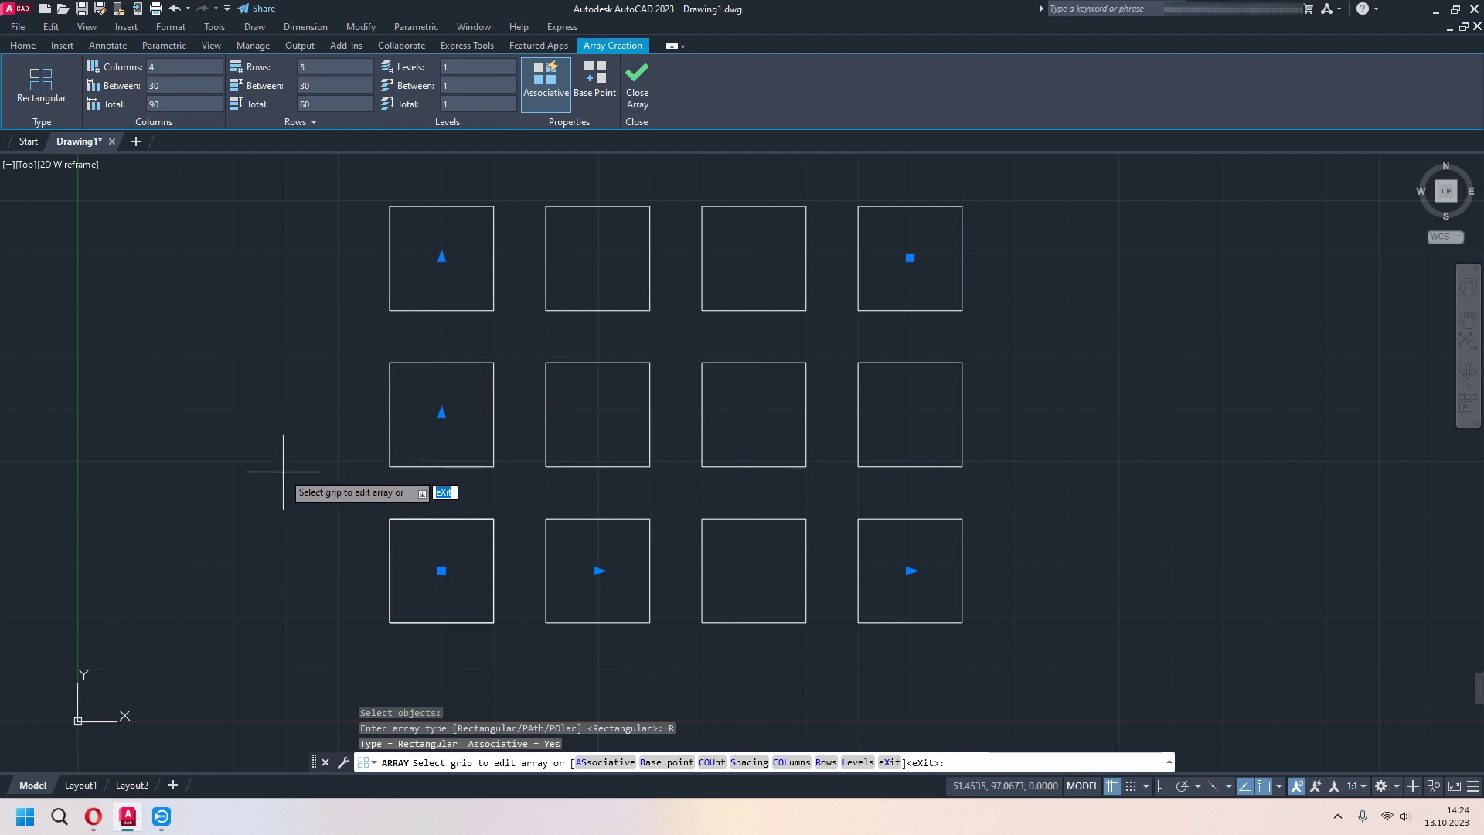
- Close the array and dimension the 30 spacing between the first two columns
click(638, 87)
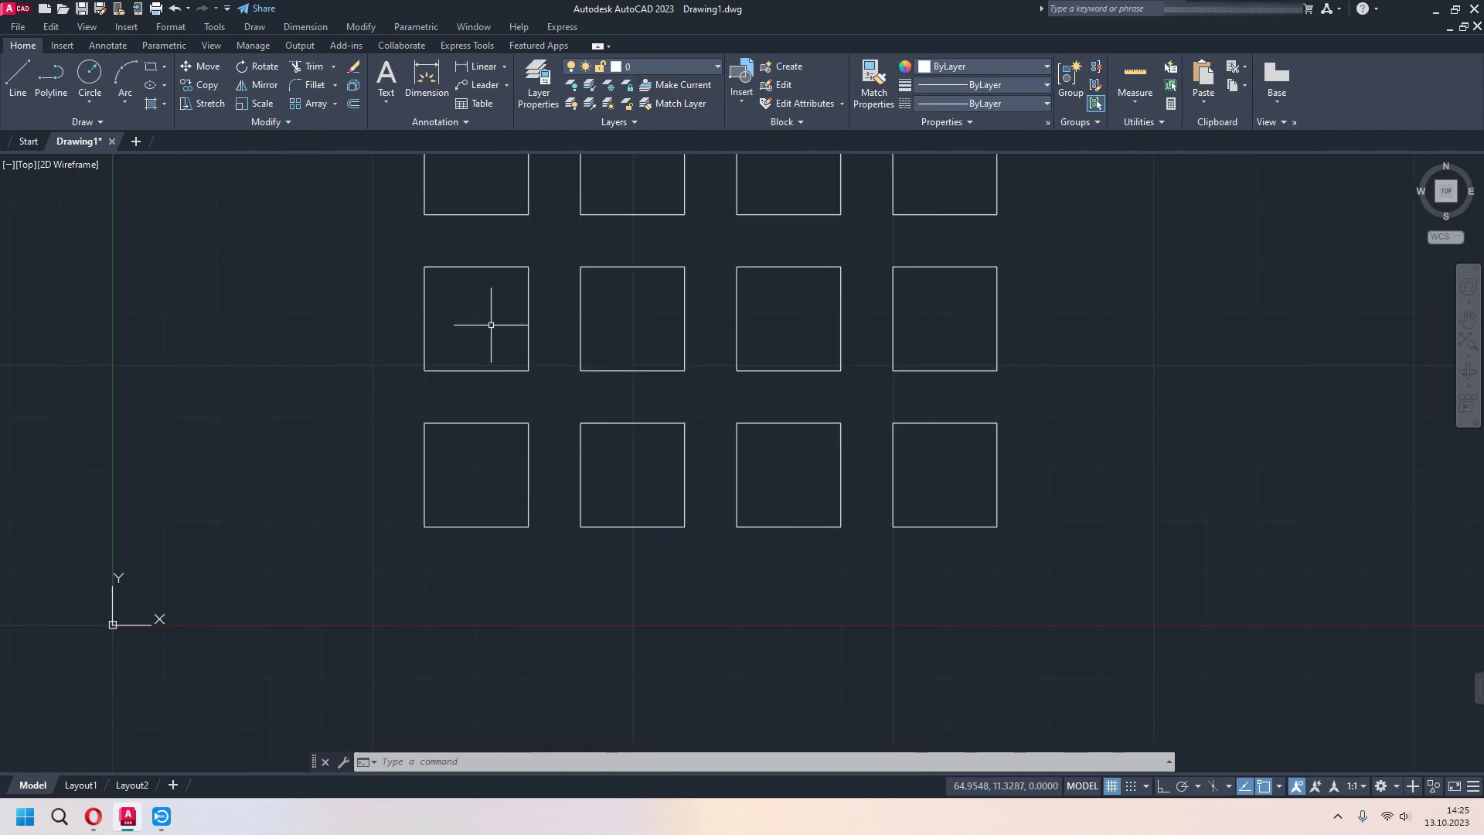
click(427, 77)
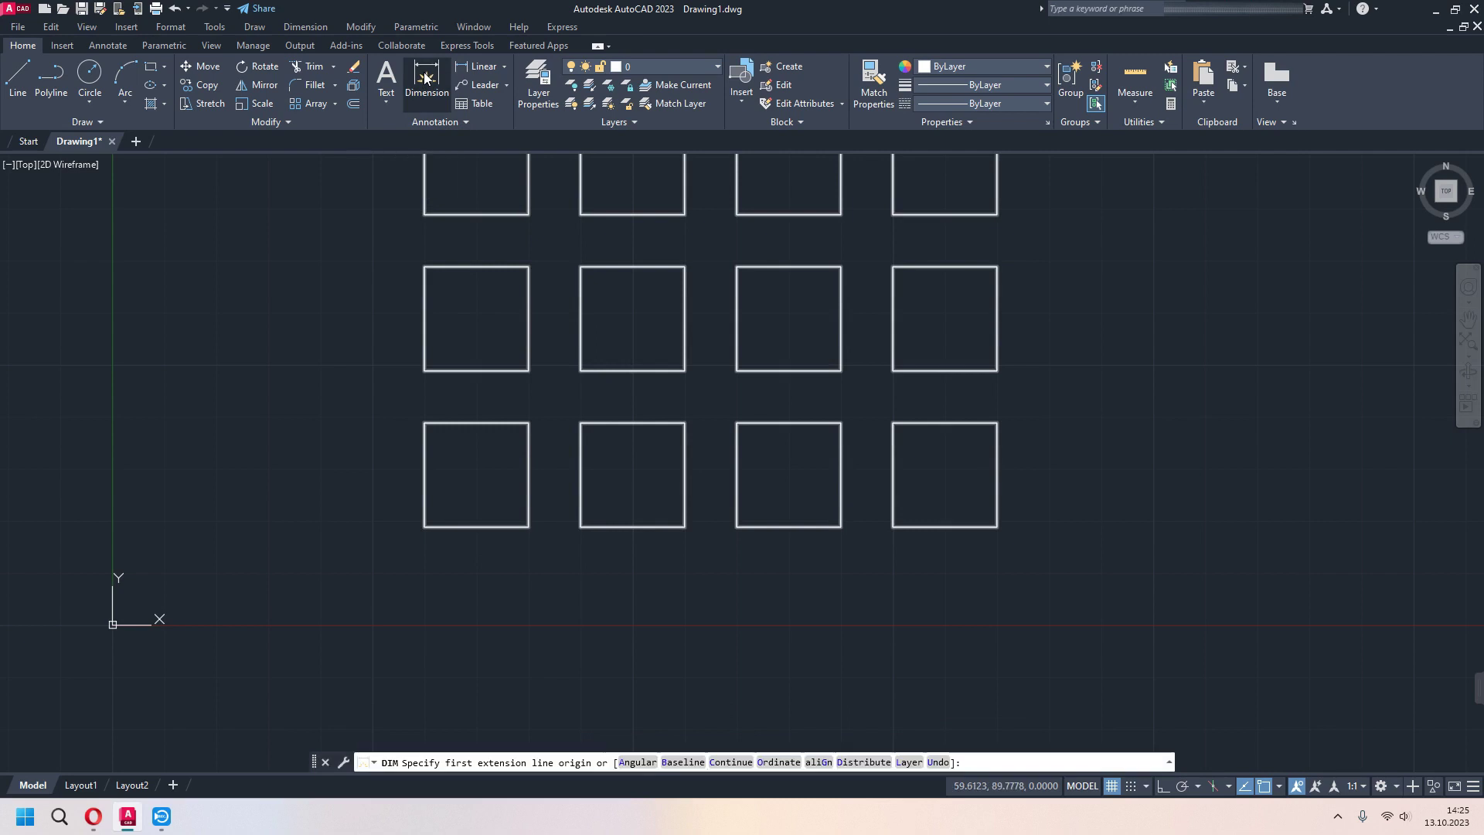
click(424, 526)
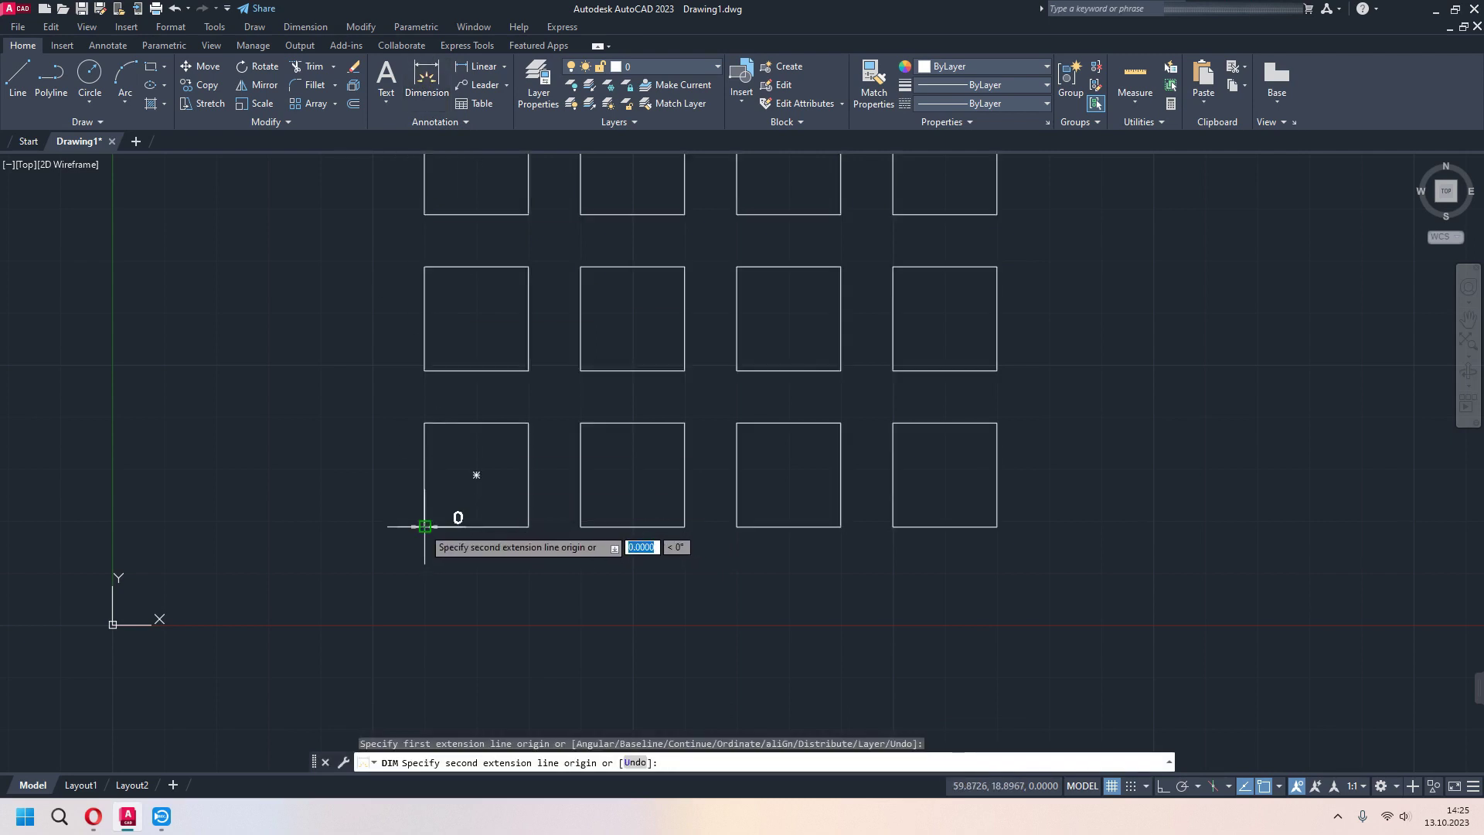
click(581, 526)
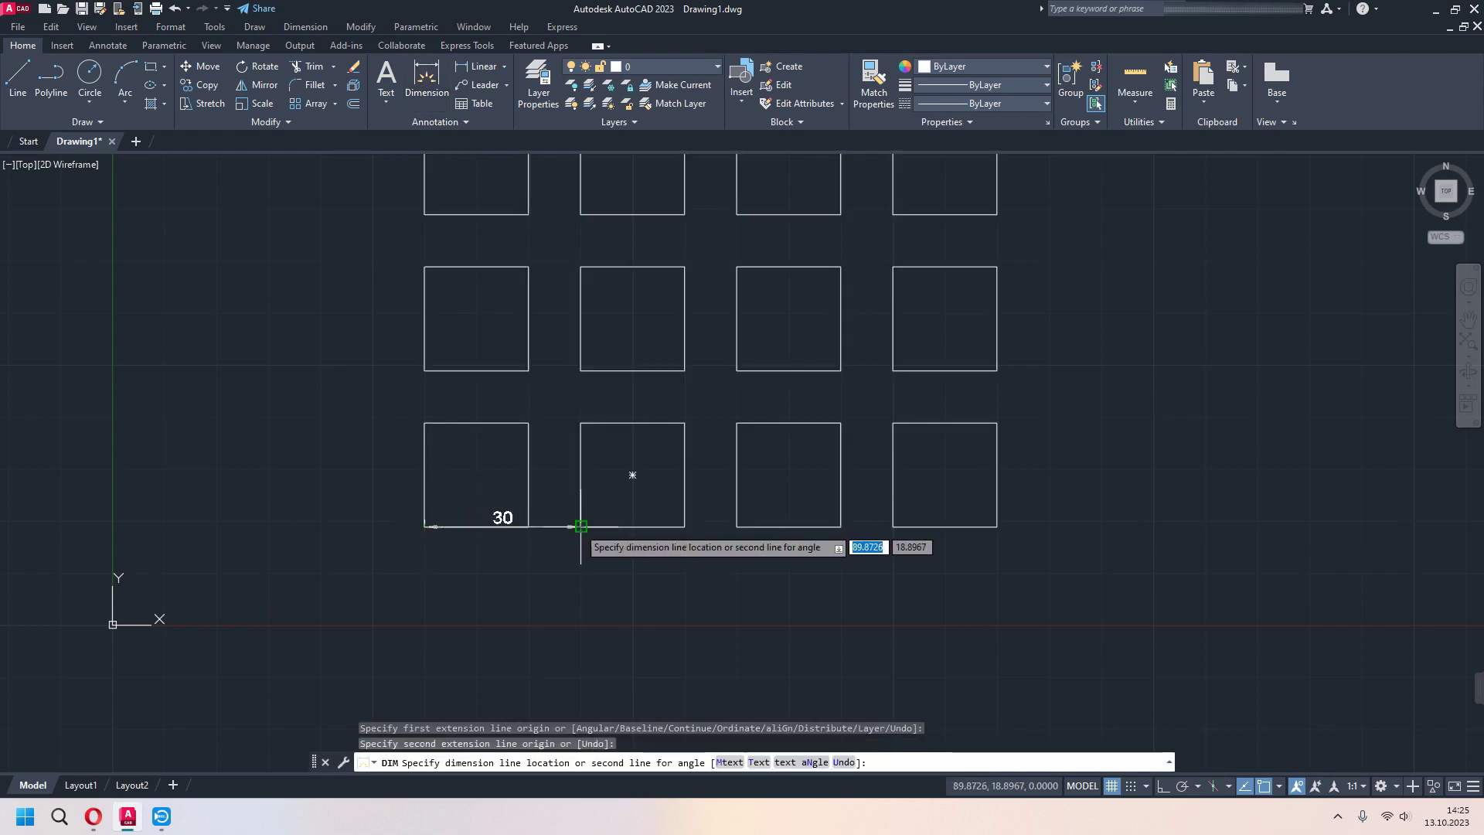
click(580, 577)
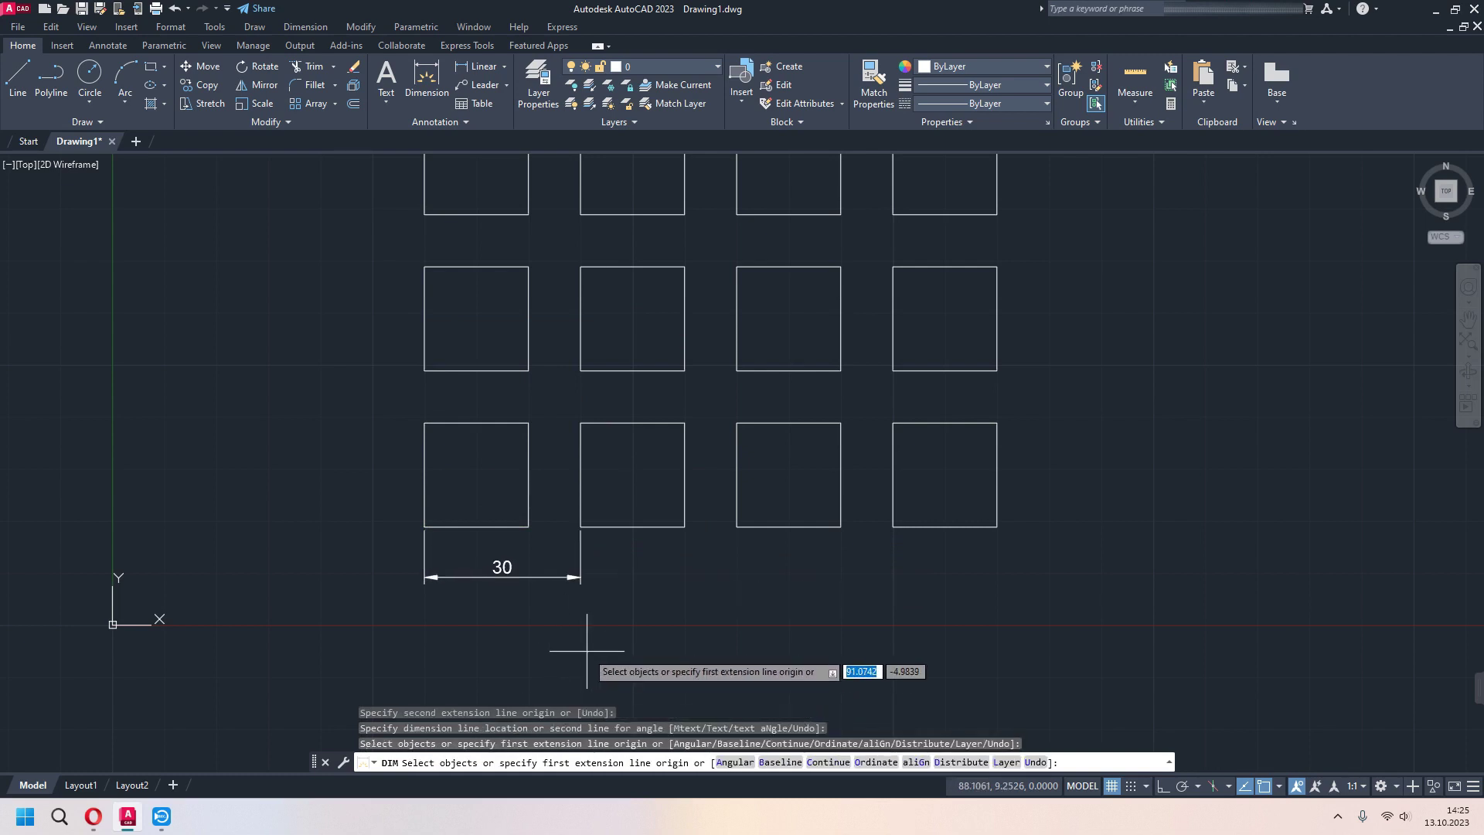
middle_drag(590, 598, 565, 549)
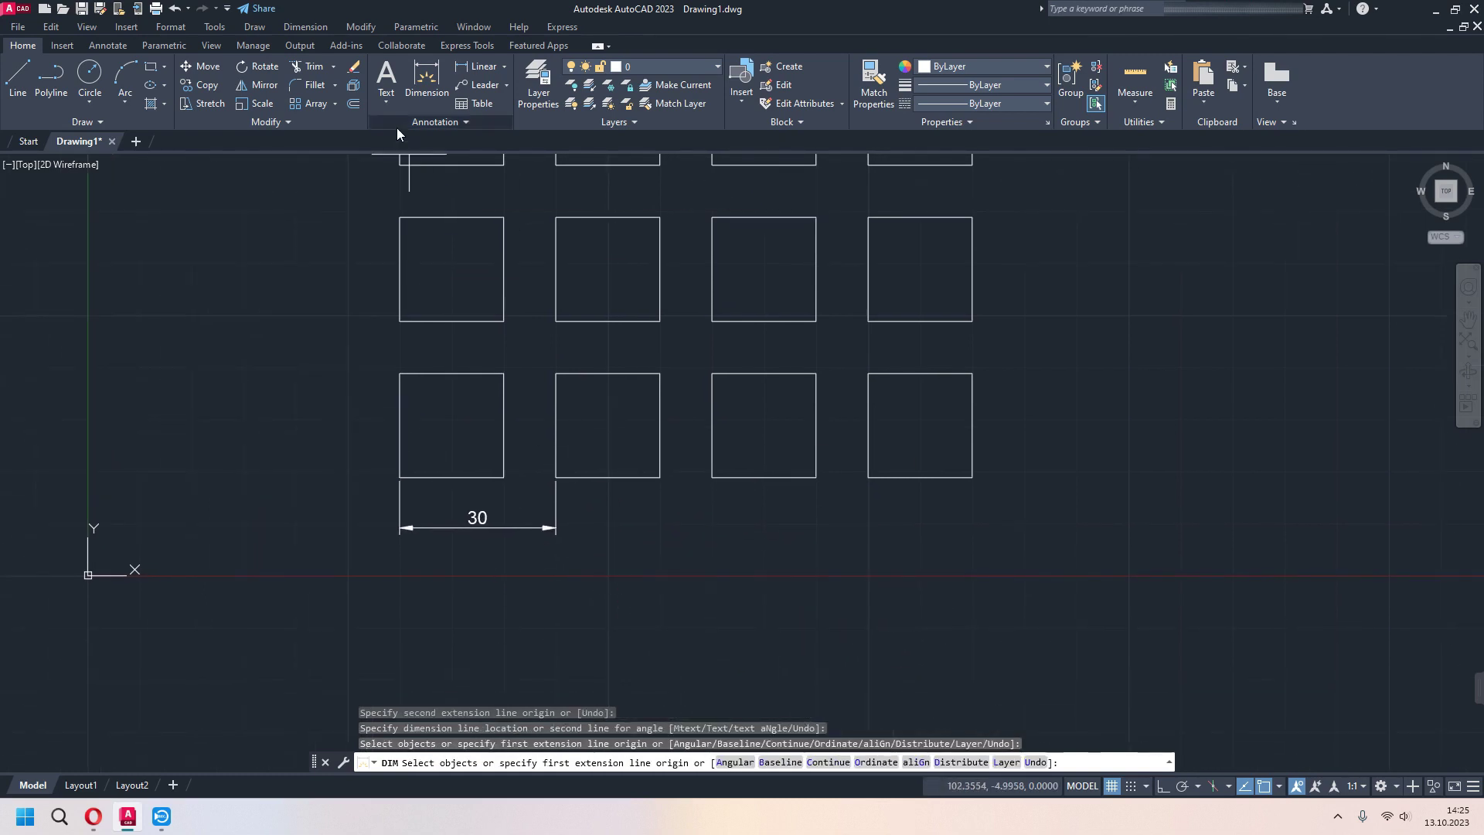
- Add a 90 overall dimension from first to fourth column below the 30 one
click(427, 78)
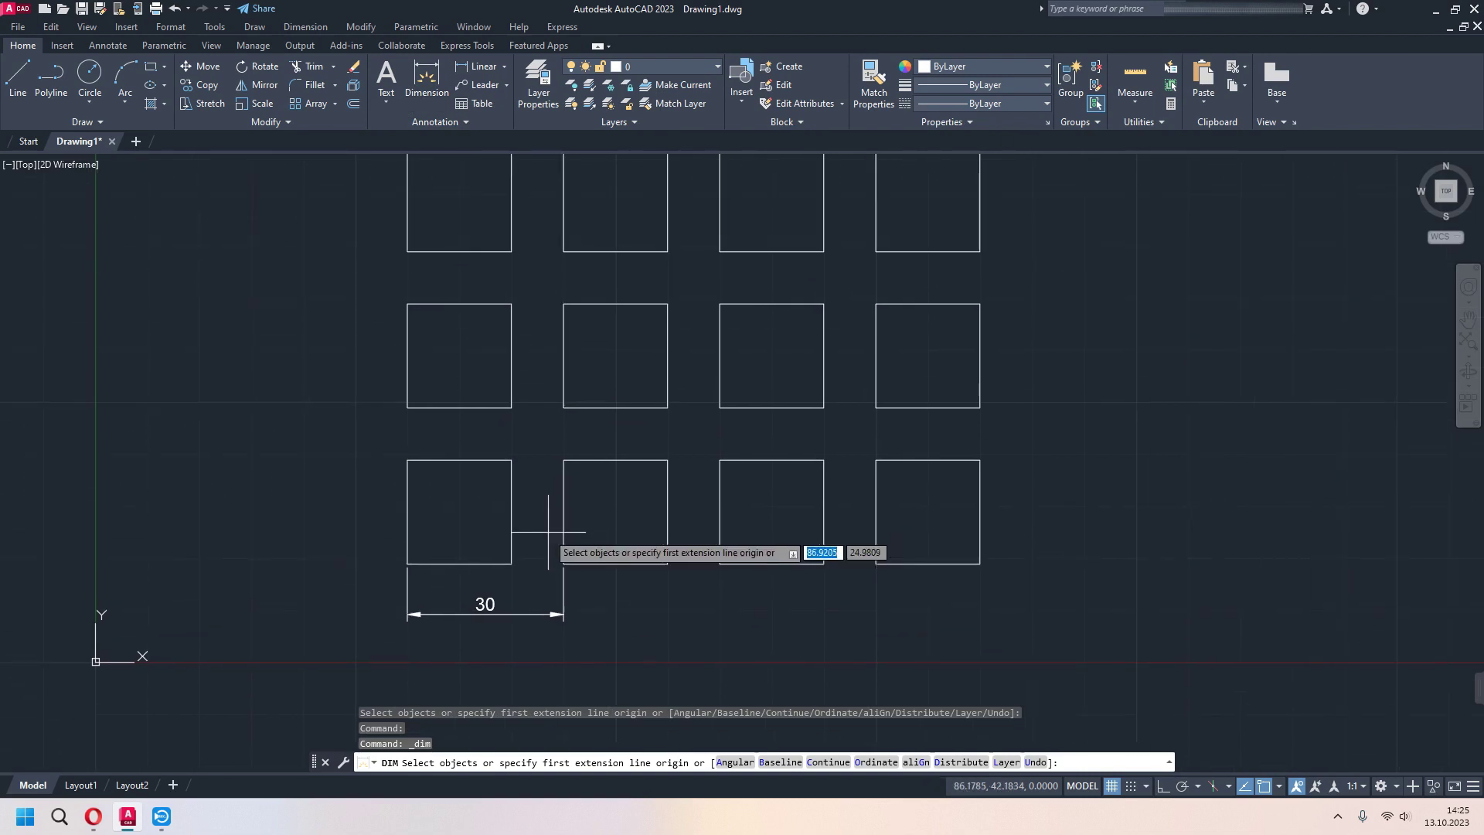
click(399, 477)
middle_drag(431, 482, 439, 431)
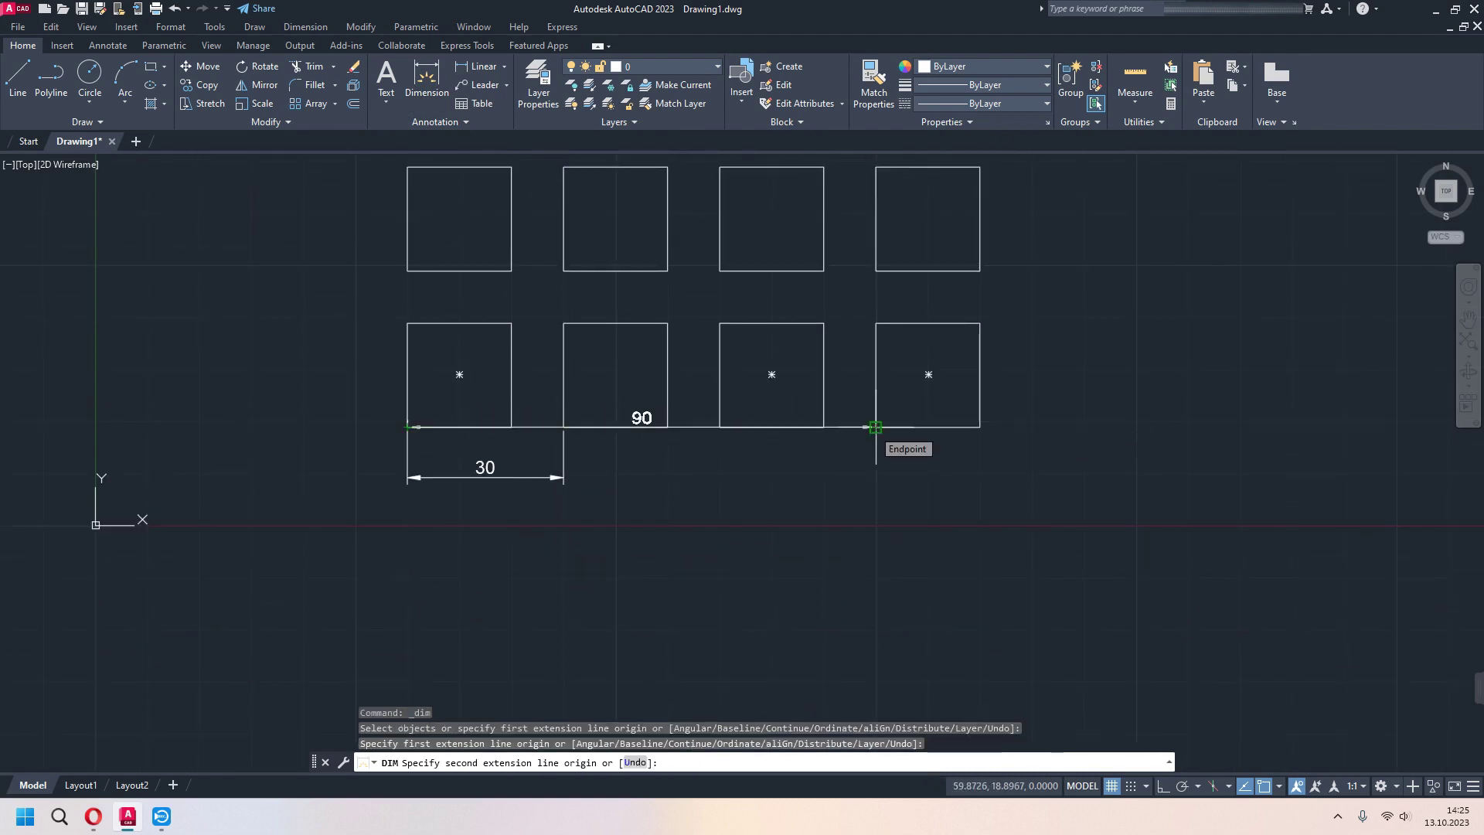
click(875, 428)
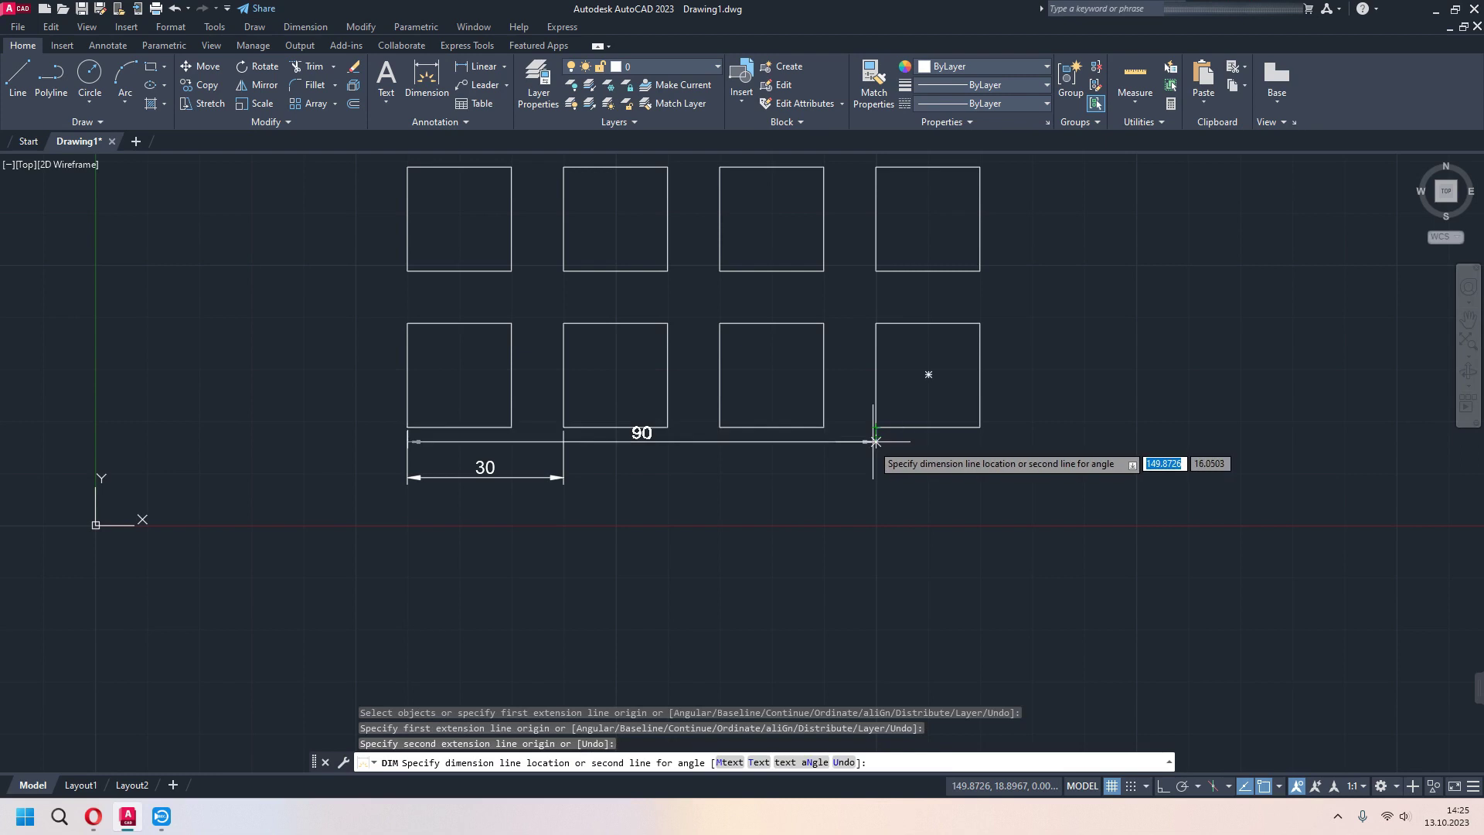
click(873, 549)
middle_drag(918, 559, 974, 623)
middle_drag(999, 418, 1029, 486)
middle_drag(715, 402, 757, 430)
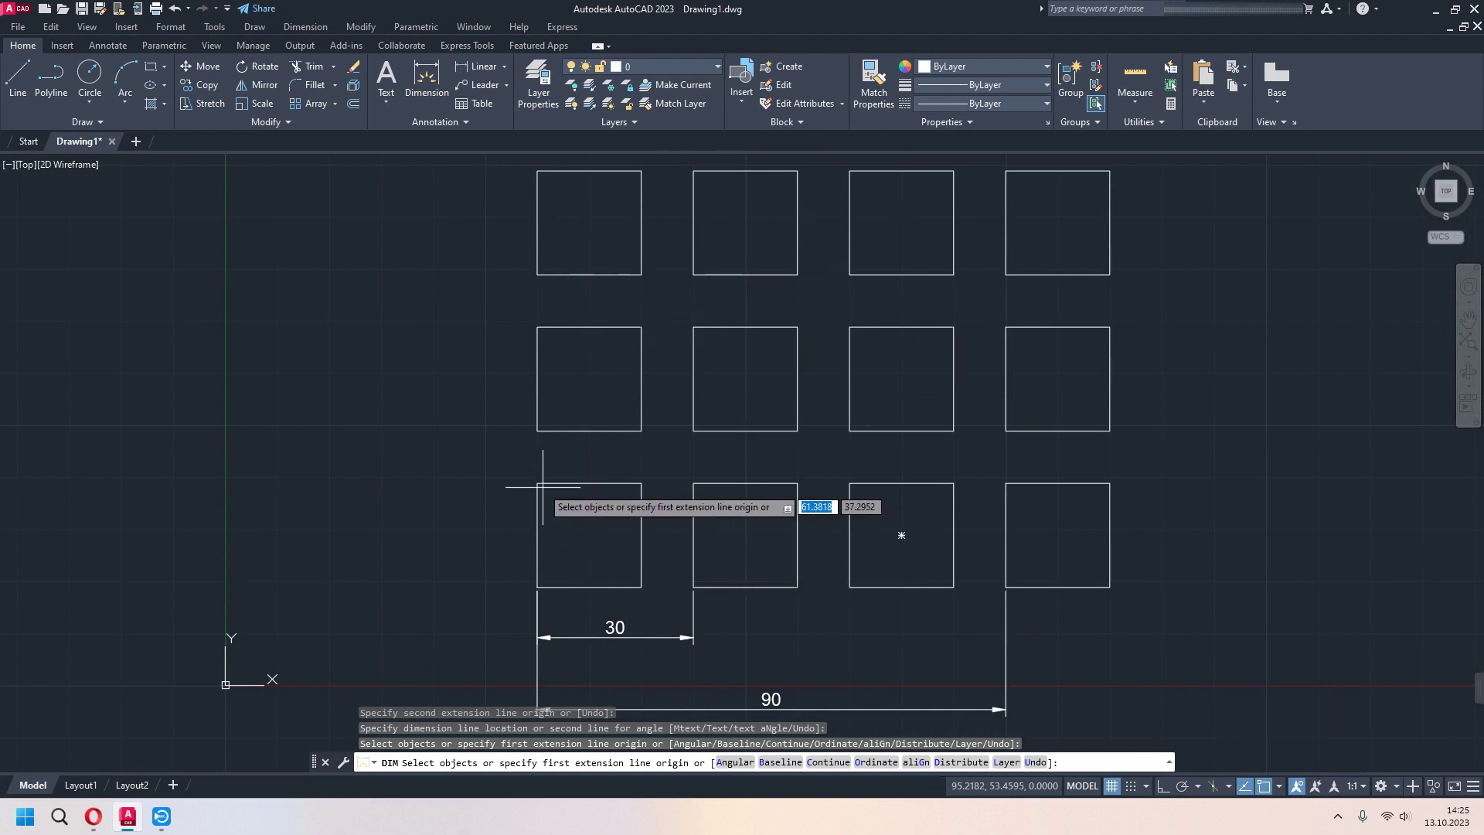
- Add a vertical 30 dimension between the top two rows, left of the grid
click(537, 170)
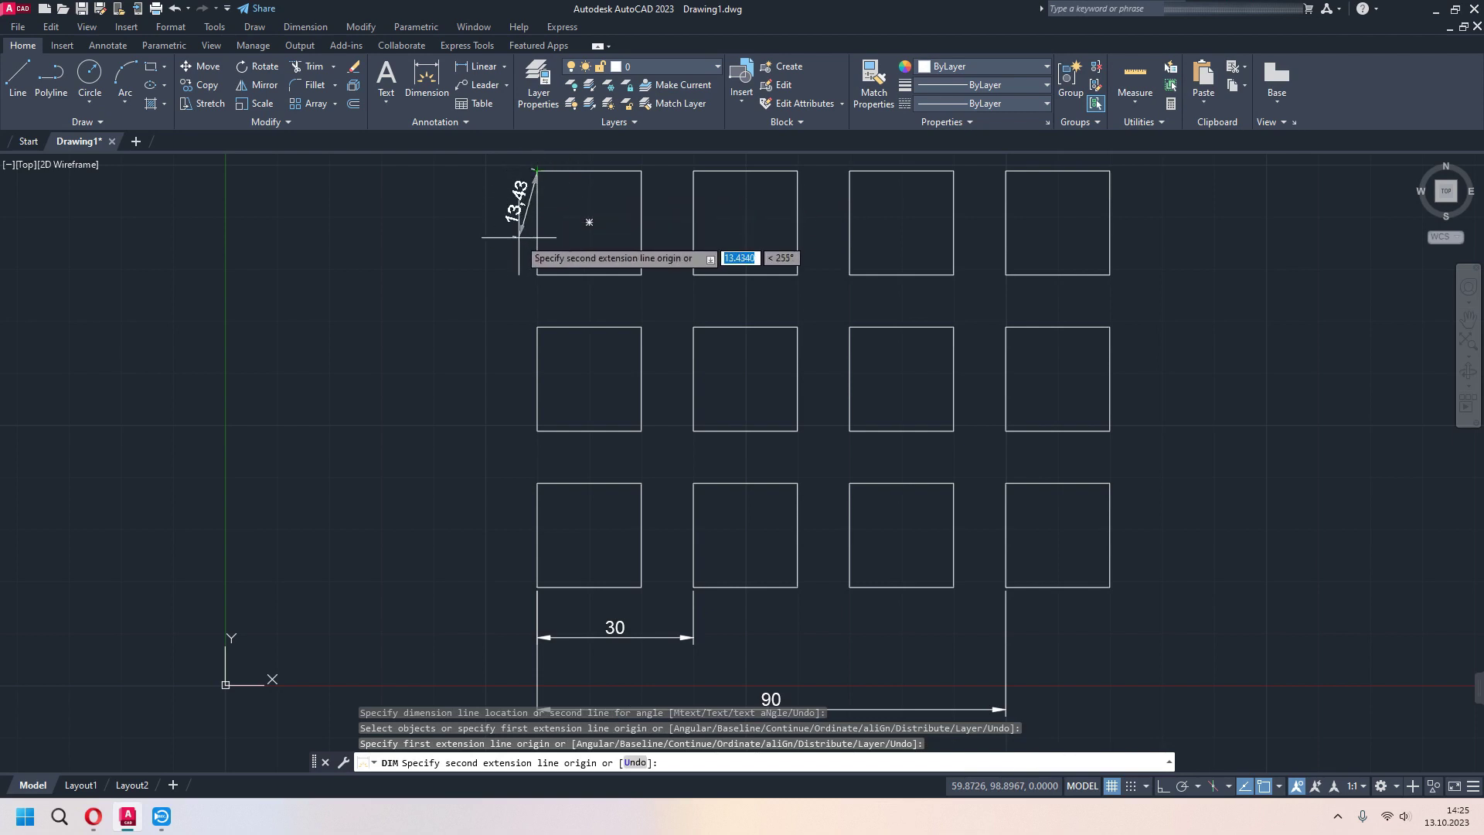
click(538, 326)
click(457, 326)
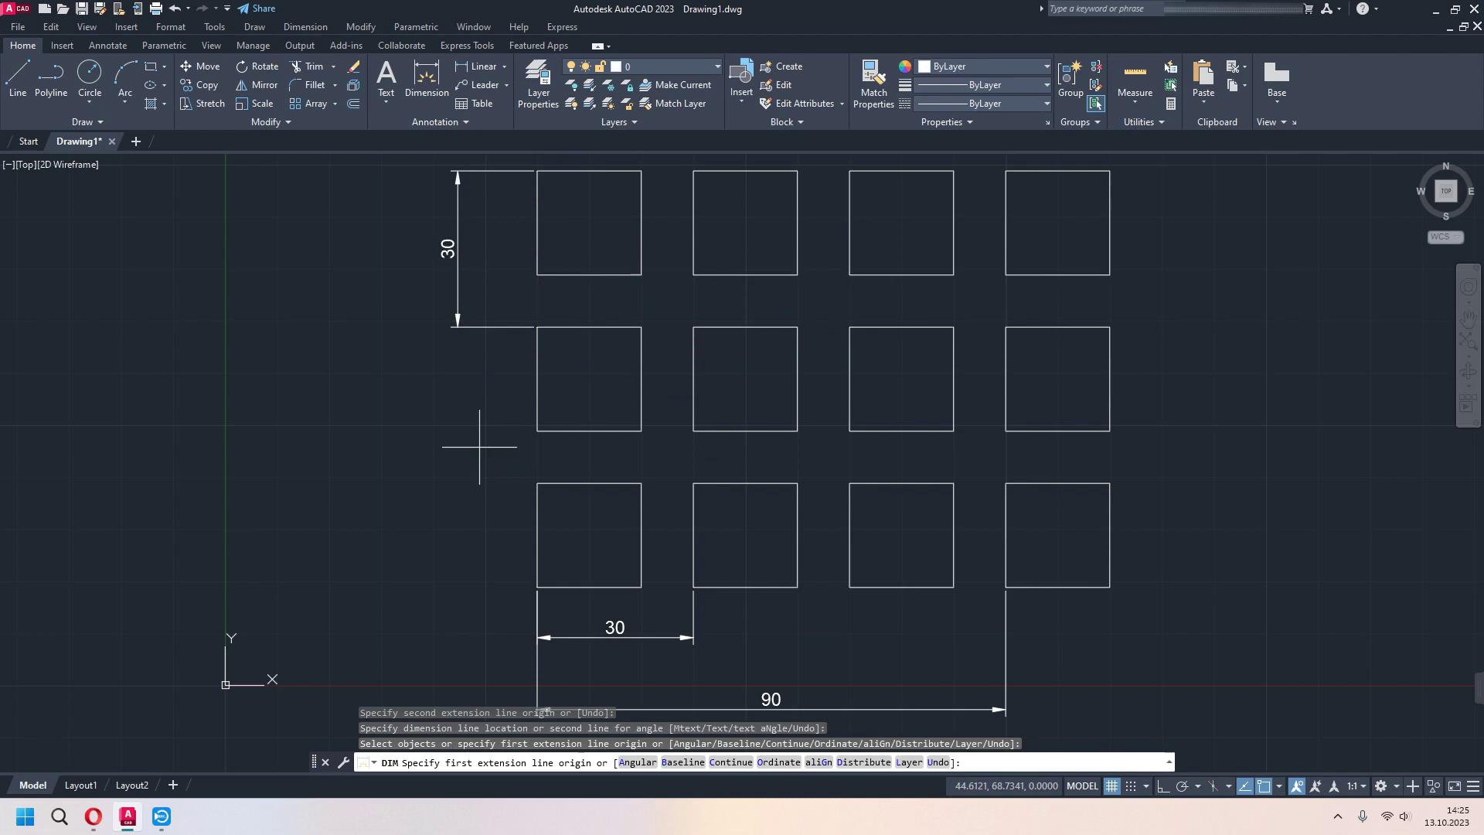
middle_drag(674, 489, 377, 540)
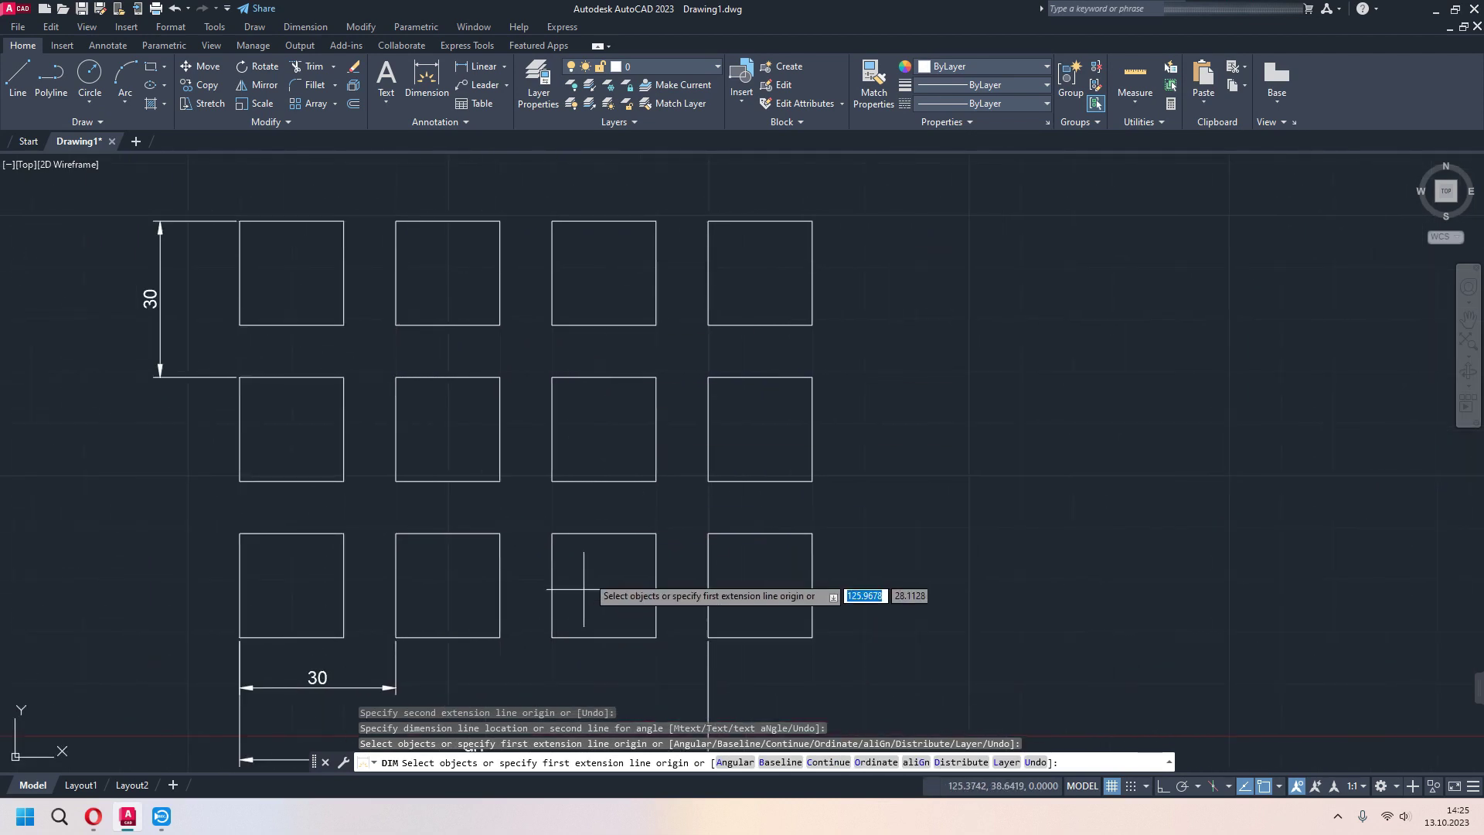
- Add a 60 overall height dimension on the grid's right side and finish dimensioning
click(434, 79)
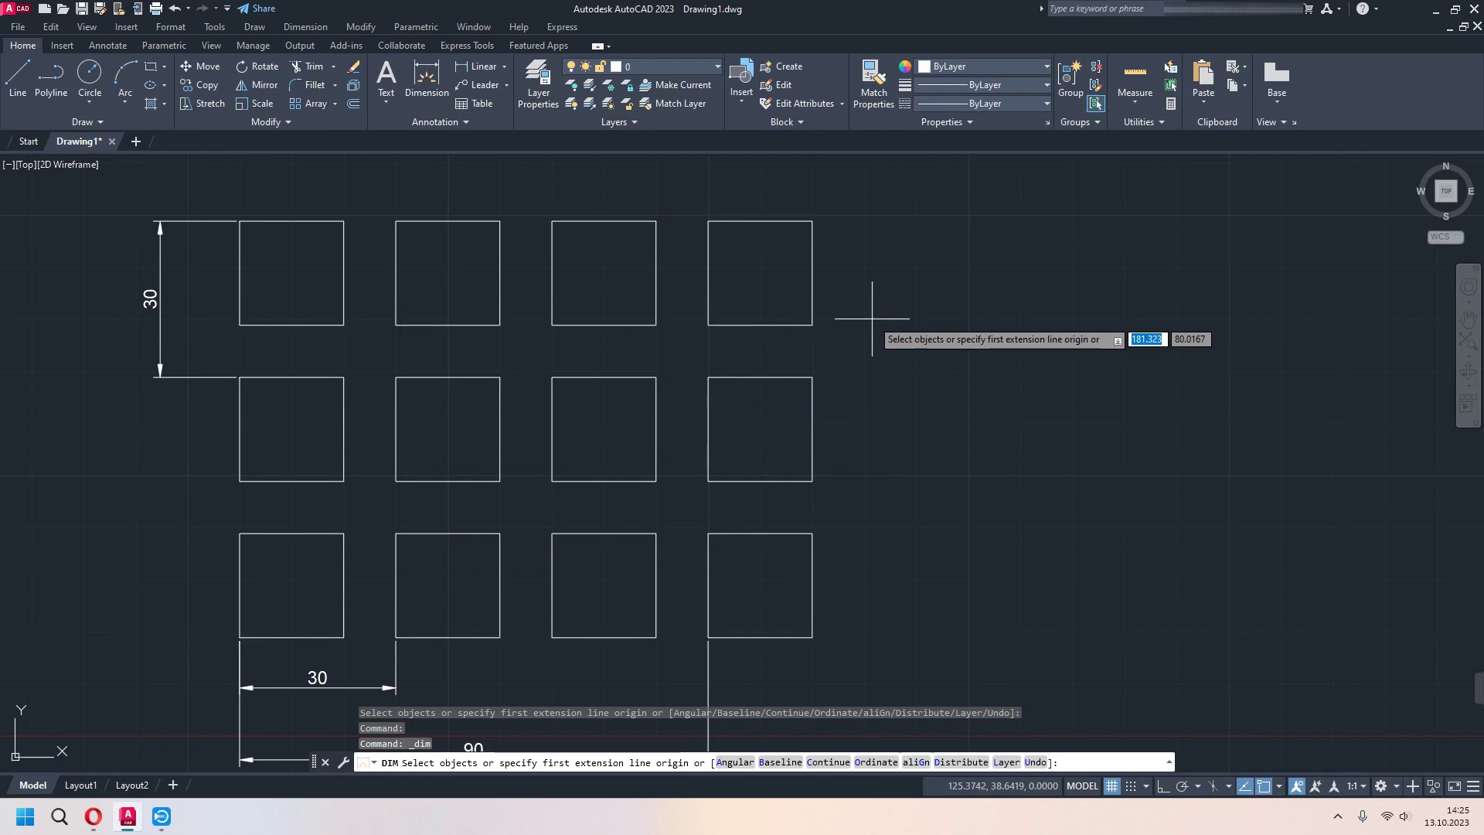
click(812, 221)
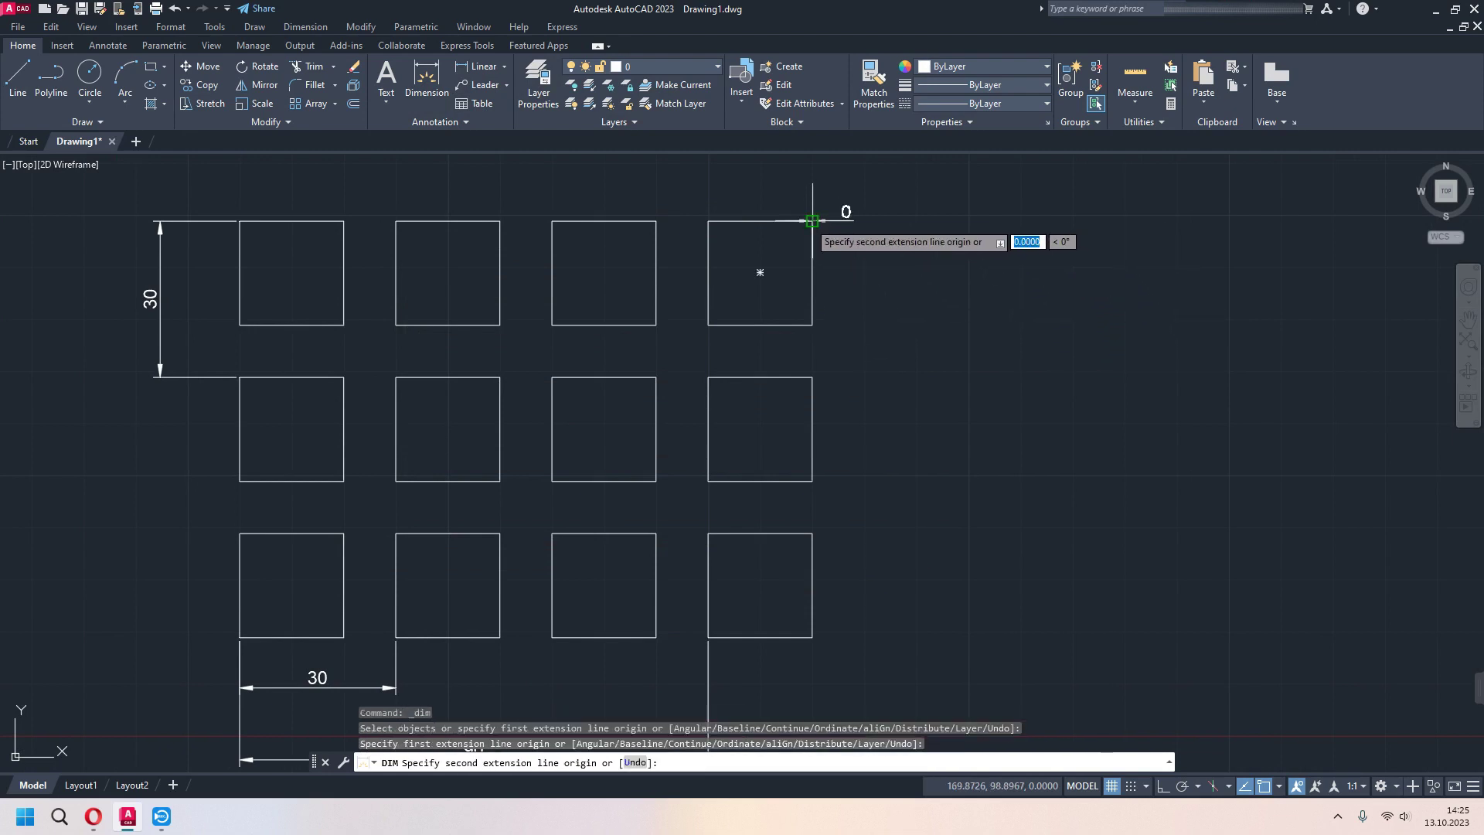
click(812, 532)
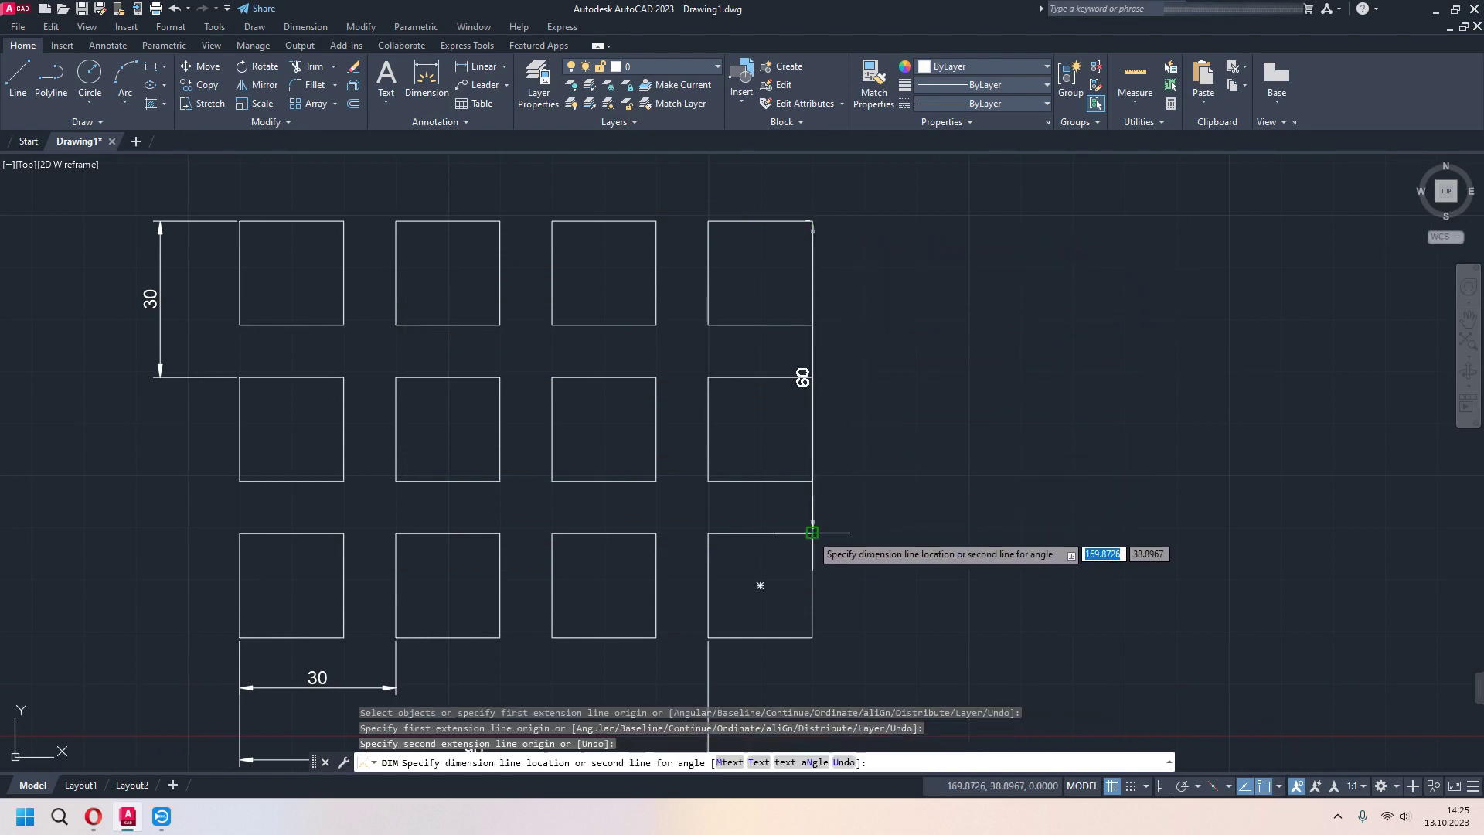
click(895, 523)
middle_drag(1019, 484, 1100, 426)
scroll(1099, 425, down, 1)
scroll(1020, 411, down, 1)
scroll(995, 451, up, 2)
scroll(1054, 448, down, 2)
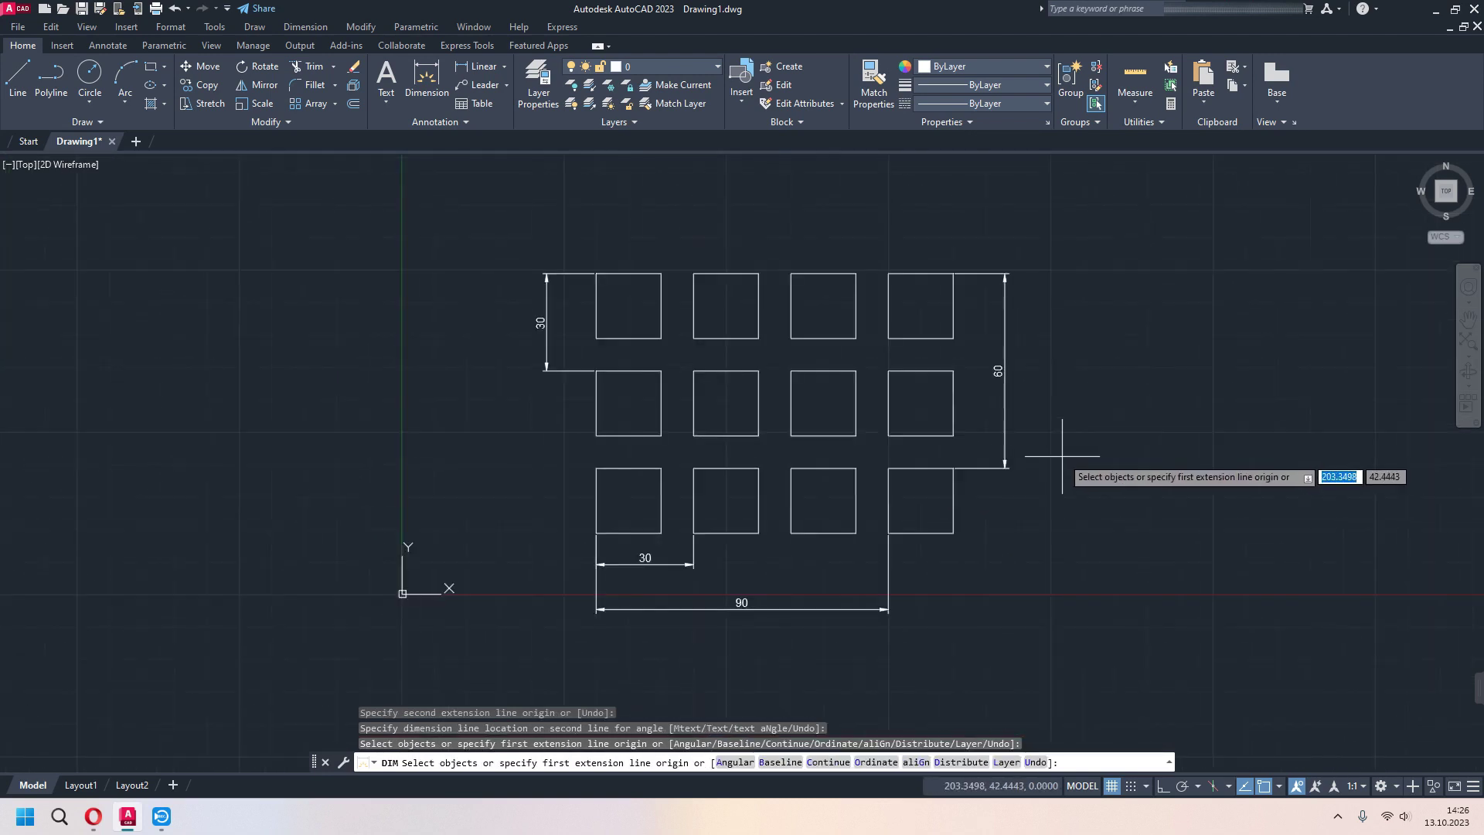
middle_drag(1067, 442, 956, 452)
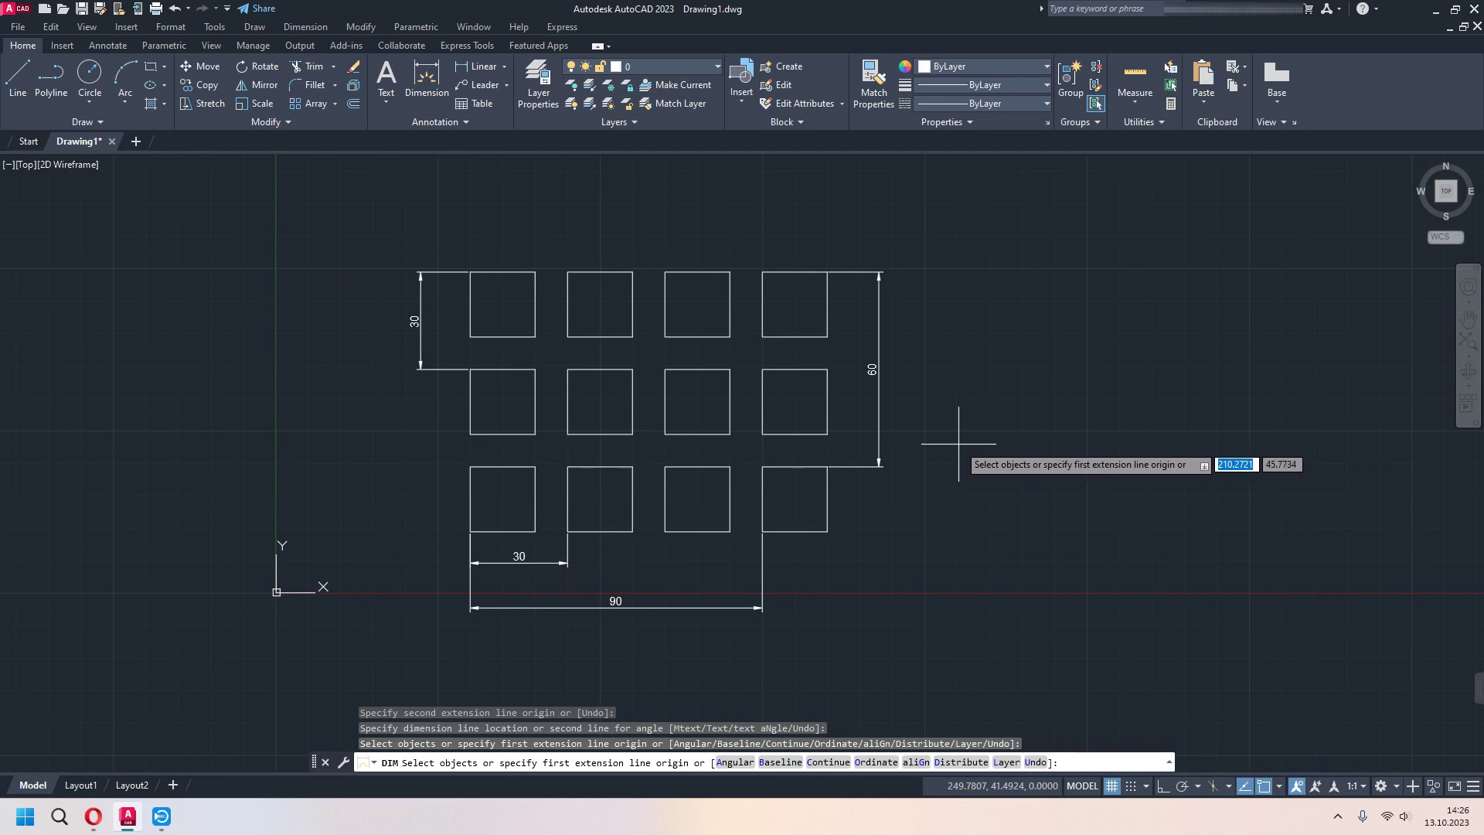
key(Return)
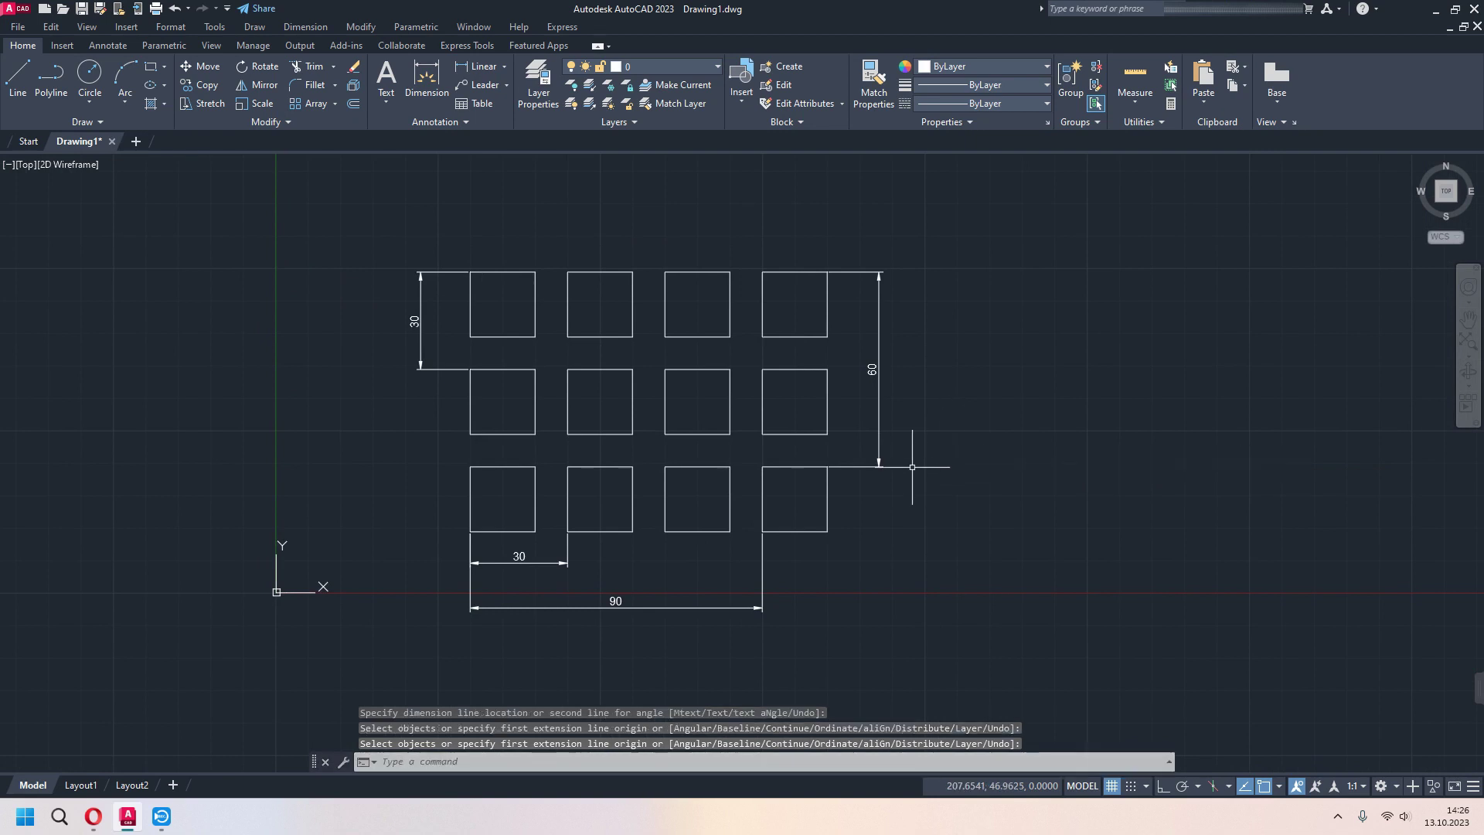
- Erase all four dimensions (60, 30, 30, 90), leaving the bare square grid
click(915, 340)
click(858, 397)
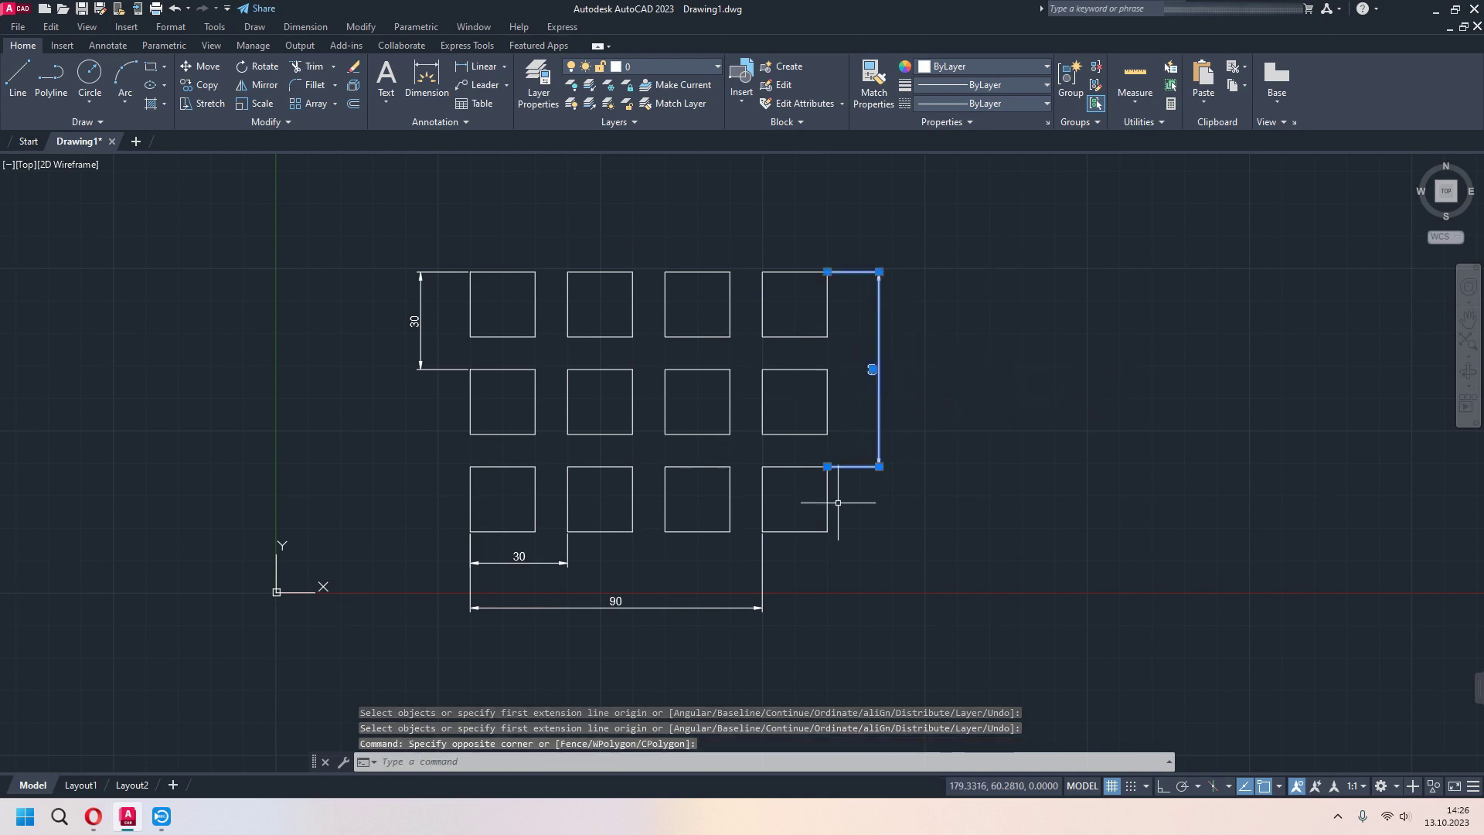
key(Delete)
click(808, 589)
click(475, 615)
key(Delete)
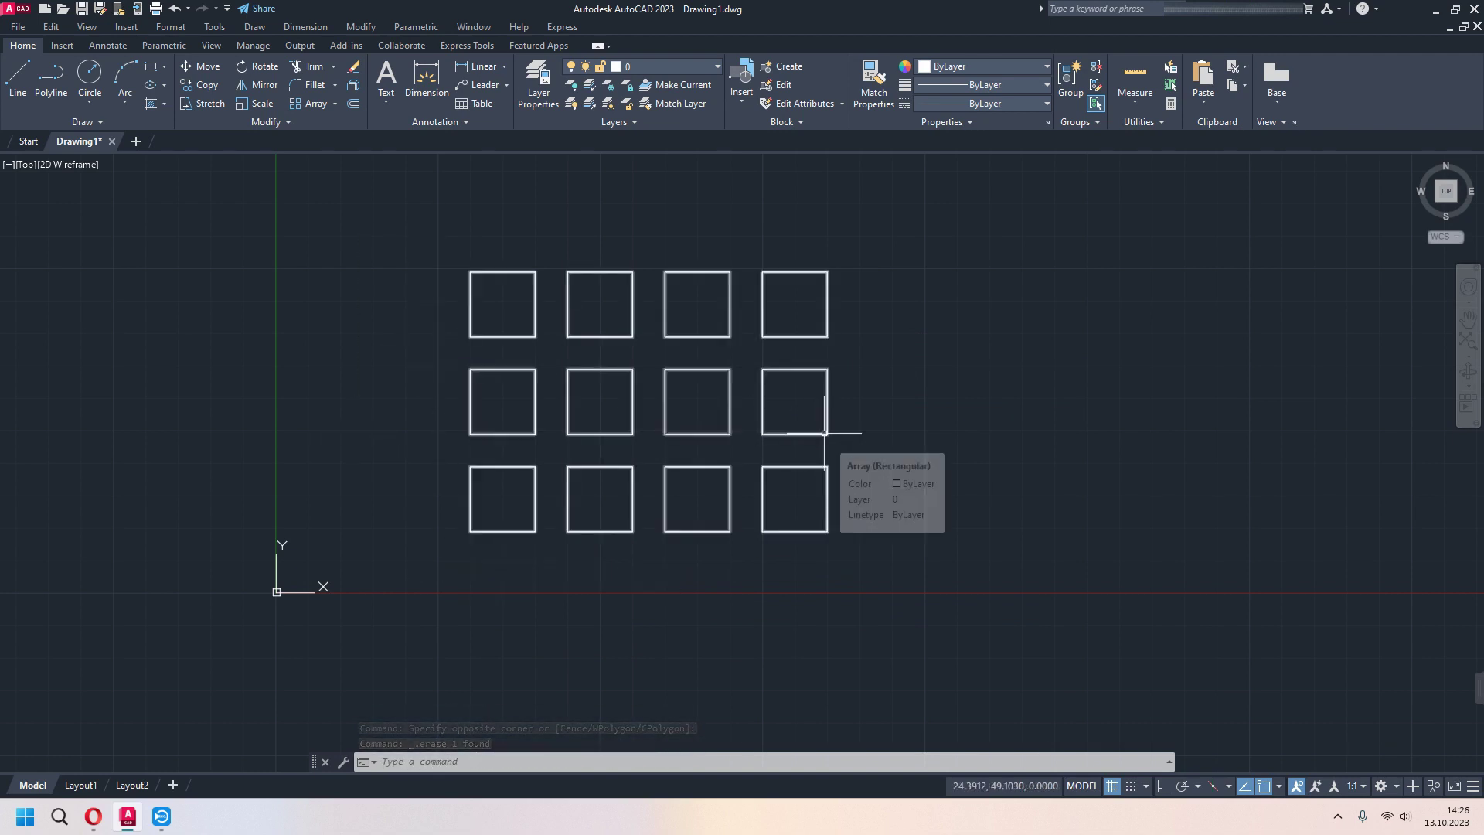
- Extend the square array to 6 columns using the column-count grip
click(824, 433)
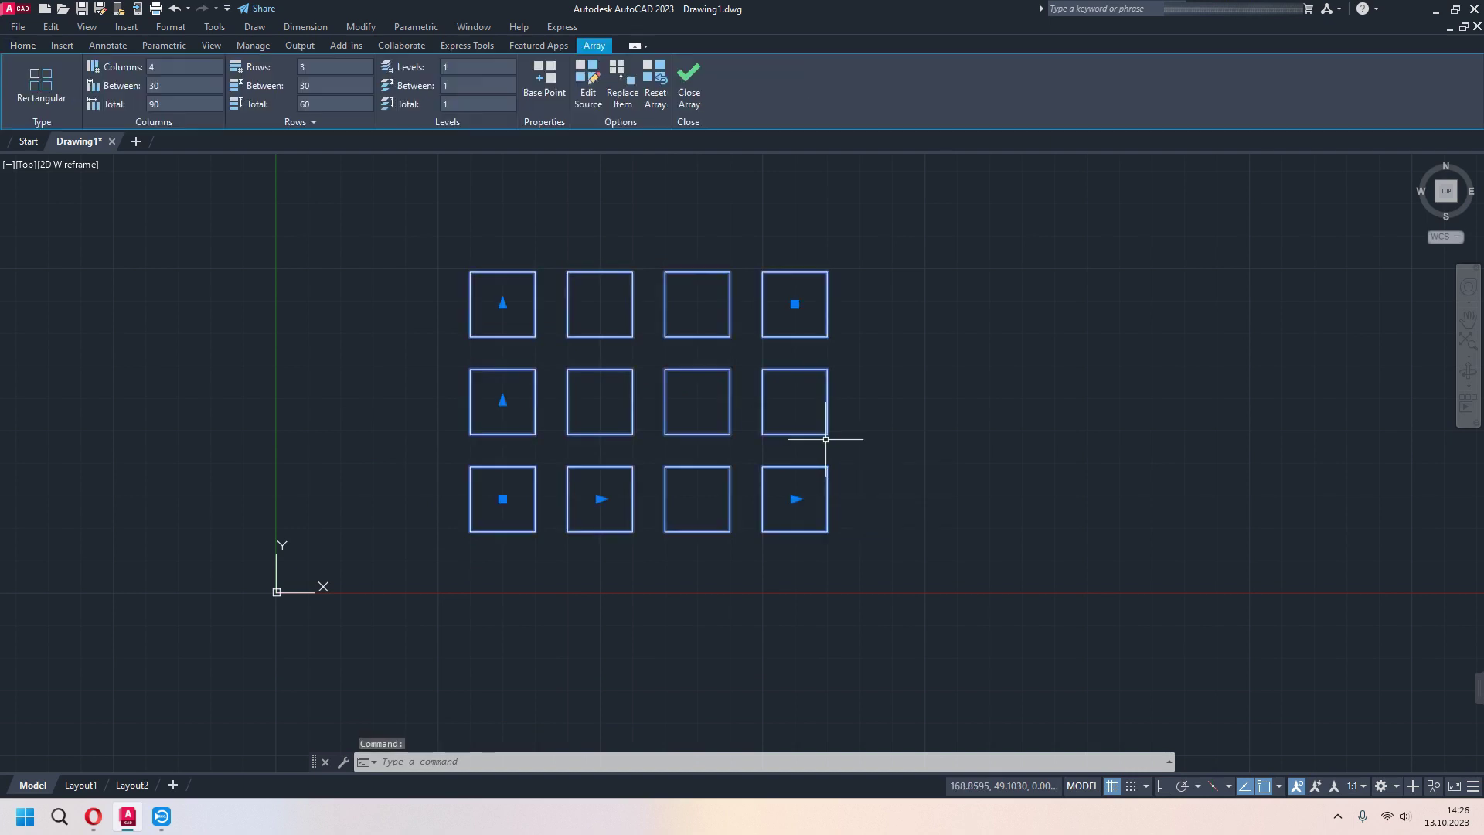
middle_drag(823, 513, 803, 529)
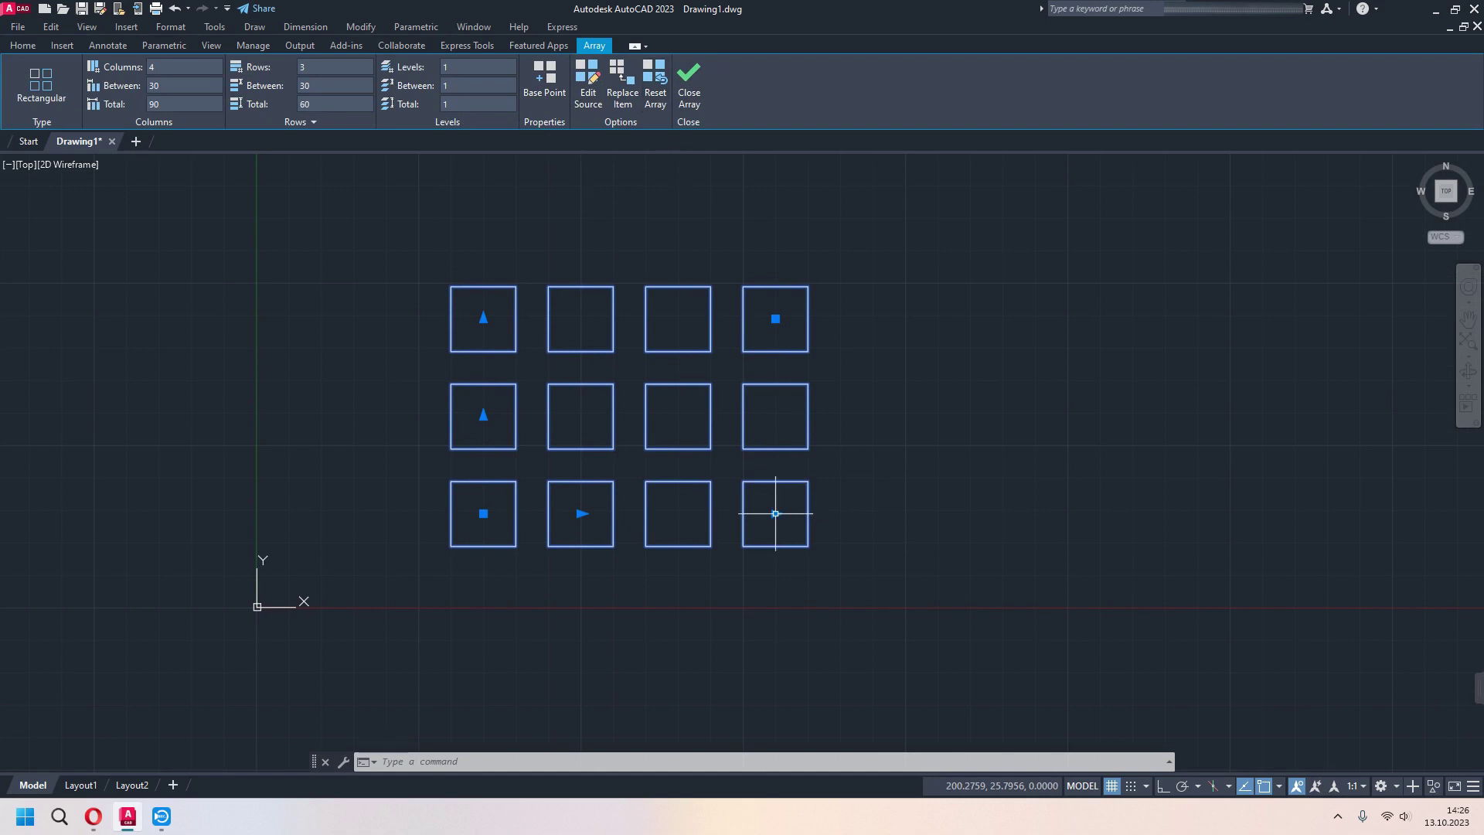
click(775, 514)
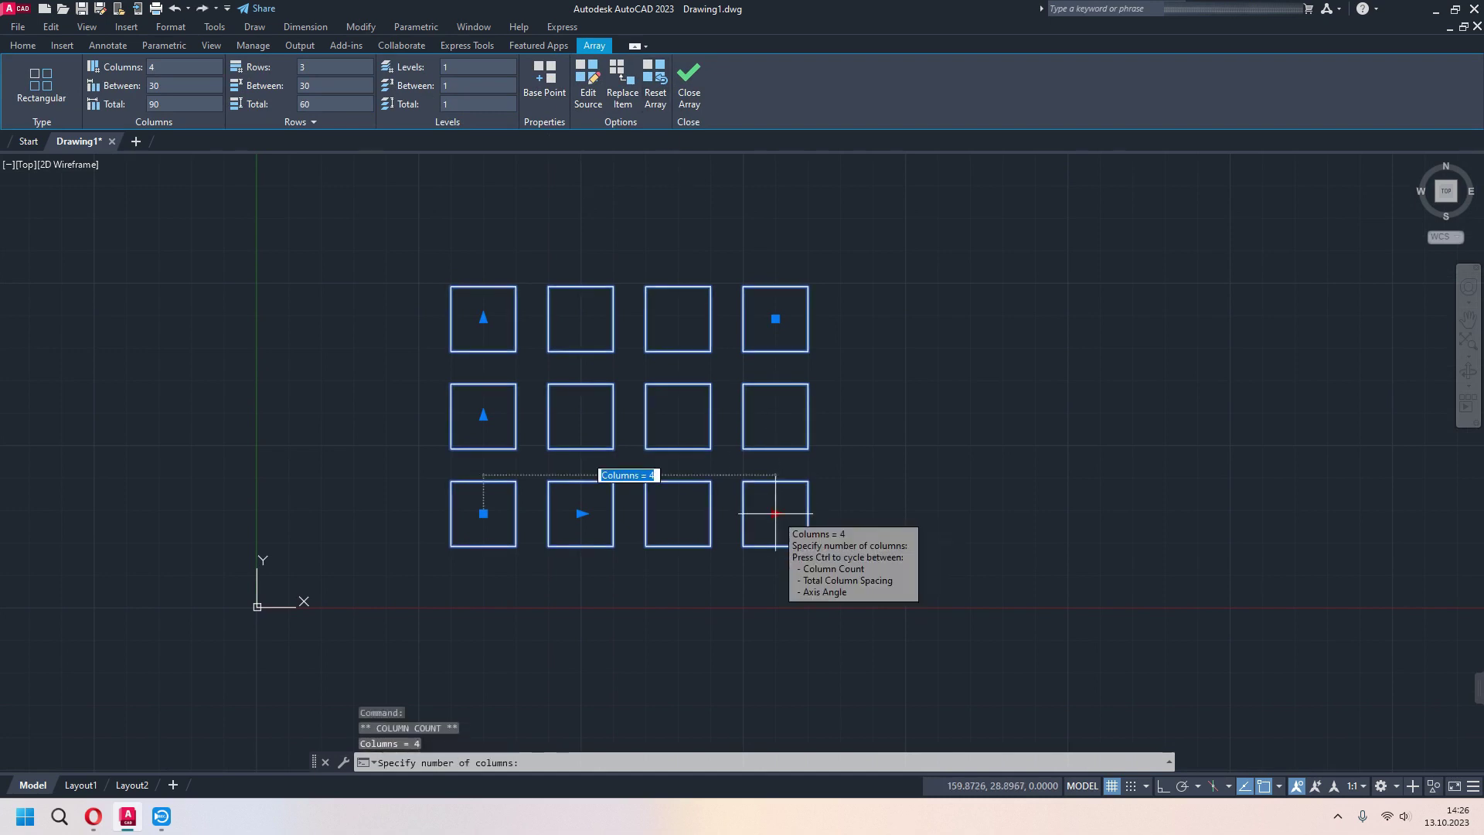
click(964, 513)
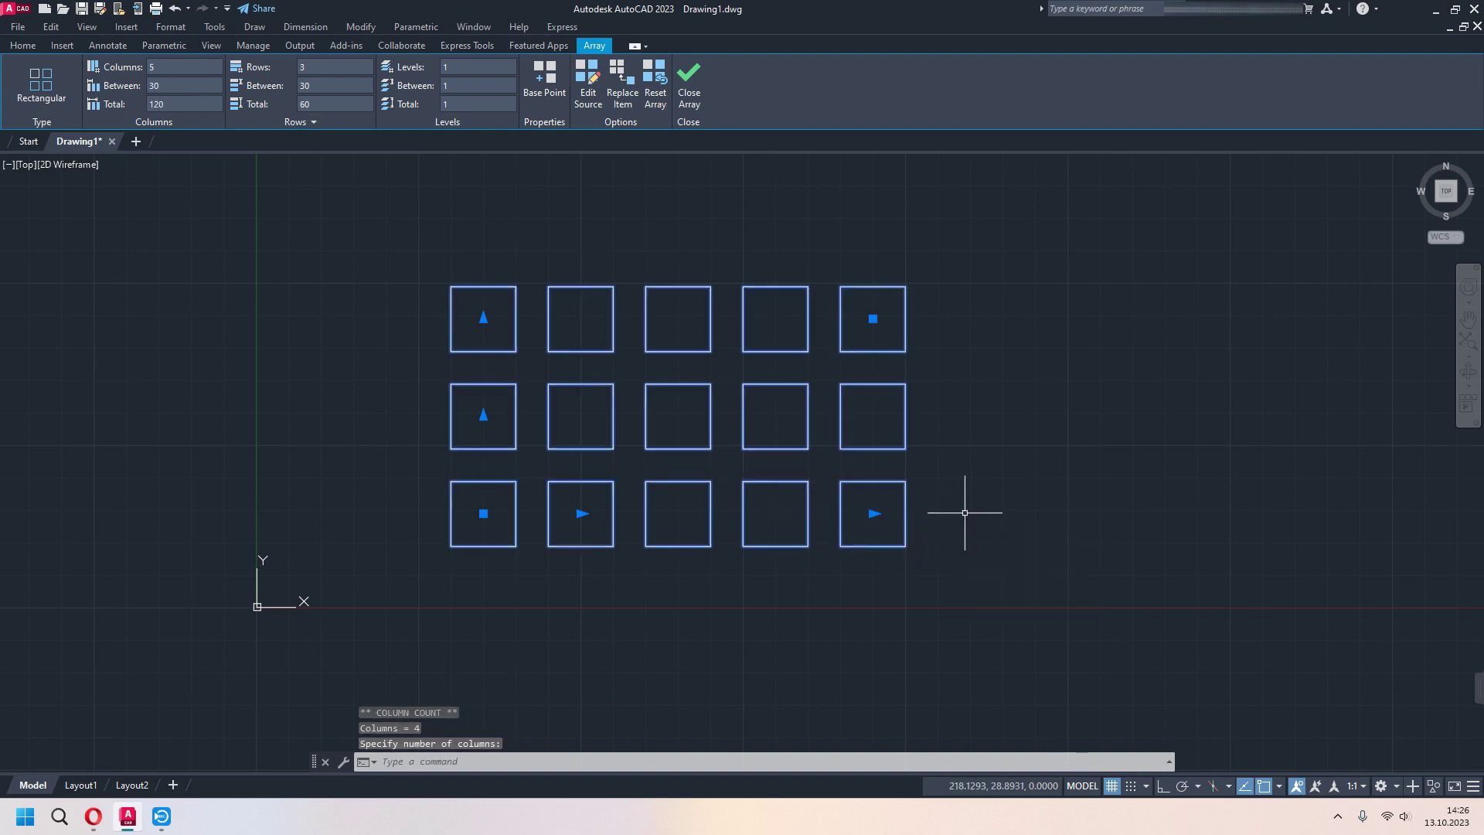
click(878, 511)
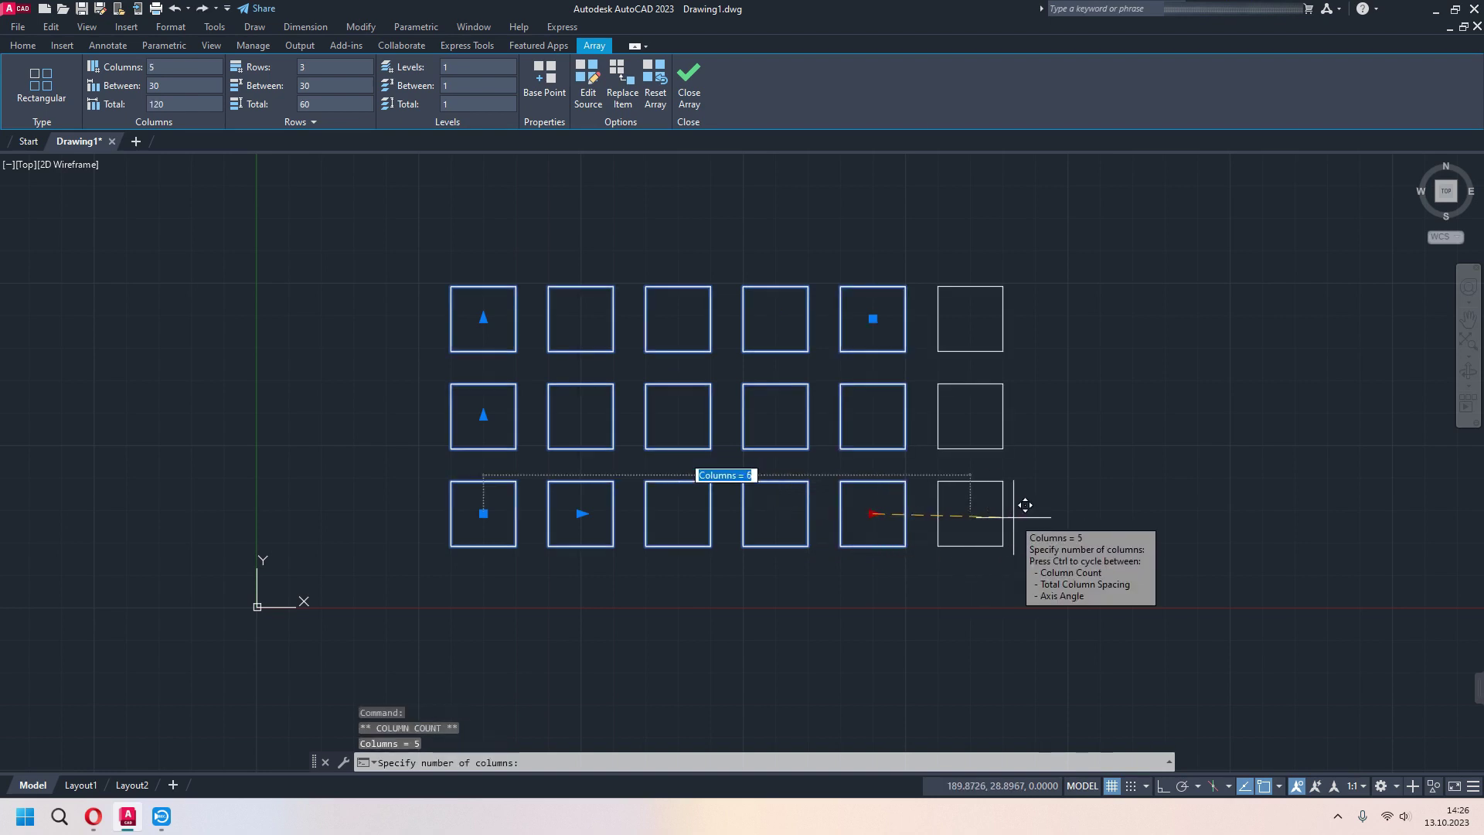
click(1027, 504)
middle_drag(560, 503, 717, 536)
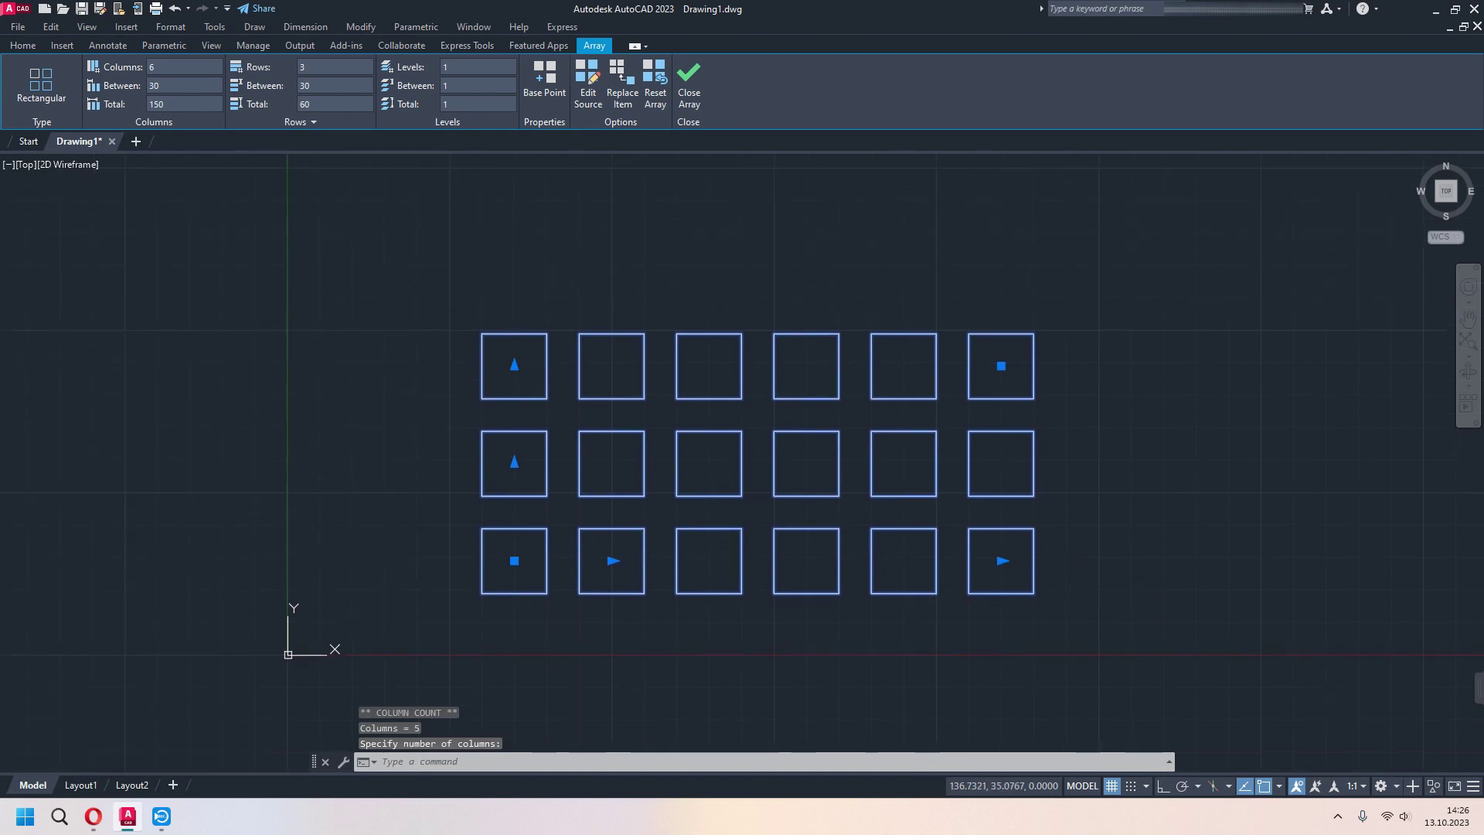
- Extend the square array to 5 rows using the row-count grip
click(514, 364)
click(506, 255)
middle_drag(543, 356, 548, 412)
click(519, 323)
click(515, 214)
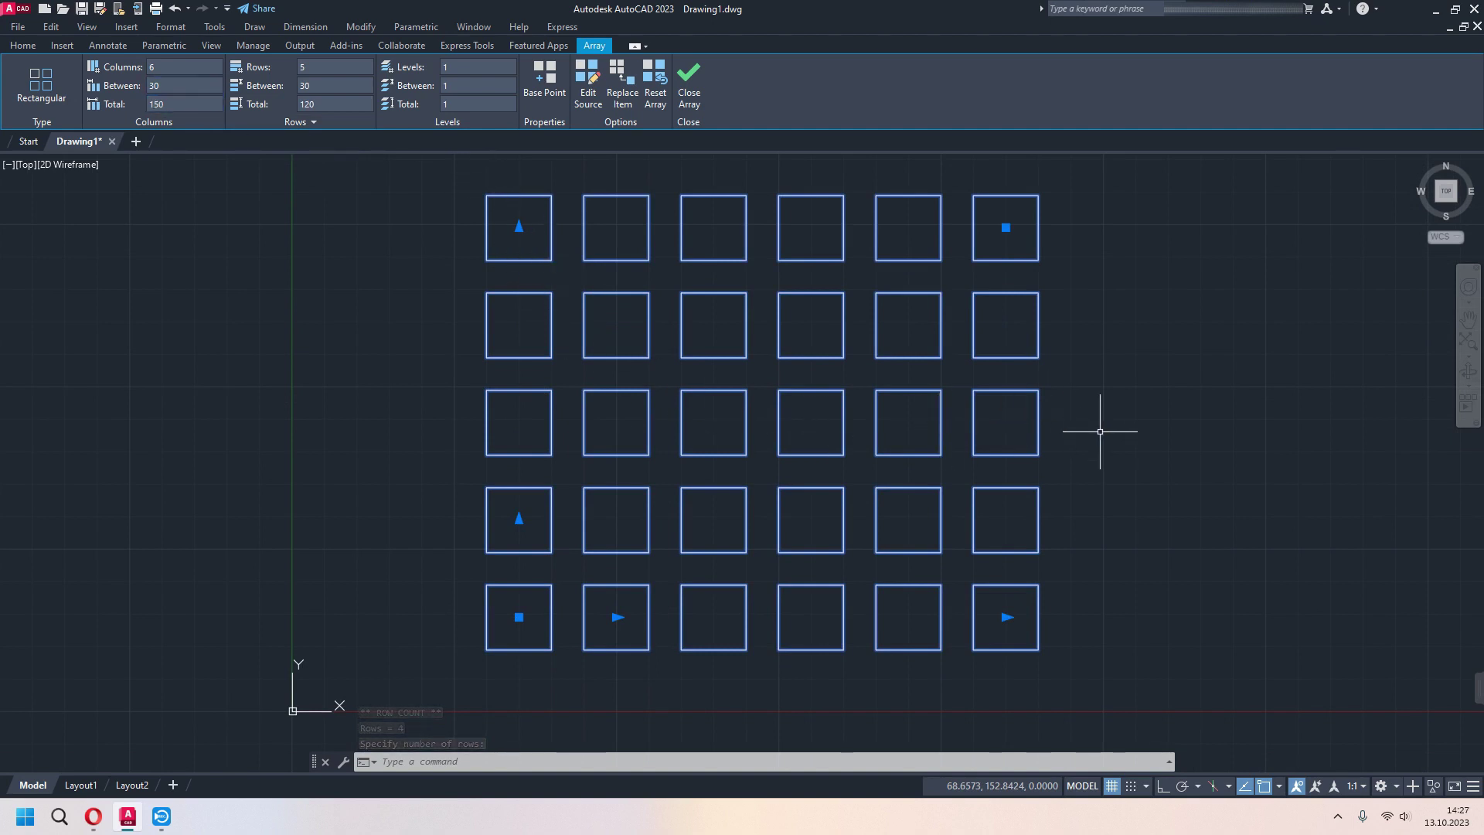
- Cancel the accidental base-point move, set the array to 5 levels, and close it
click(518, 617)
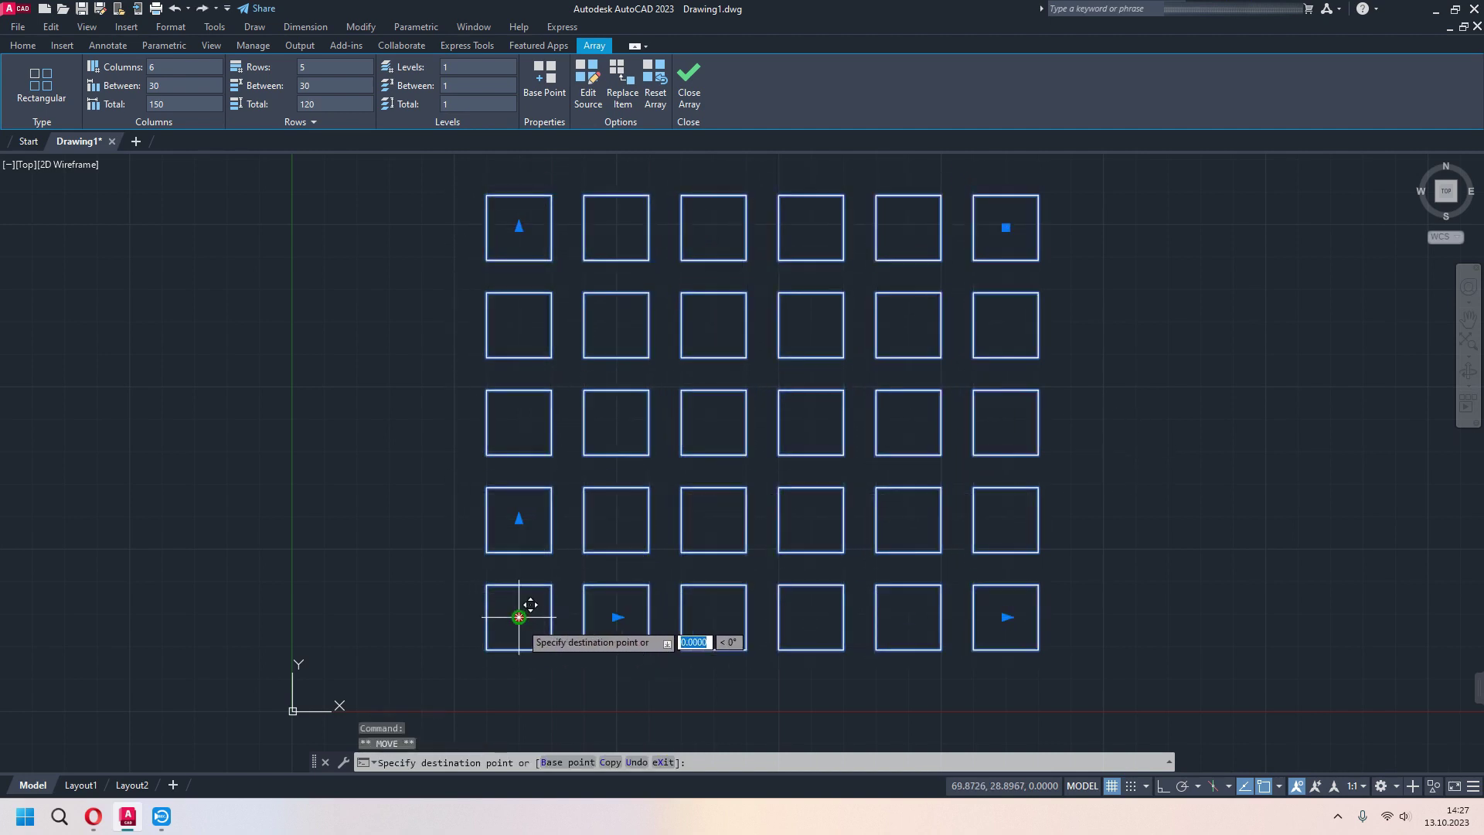
key(Escape)
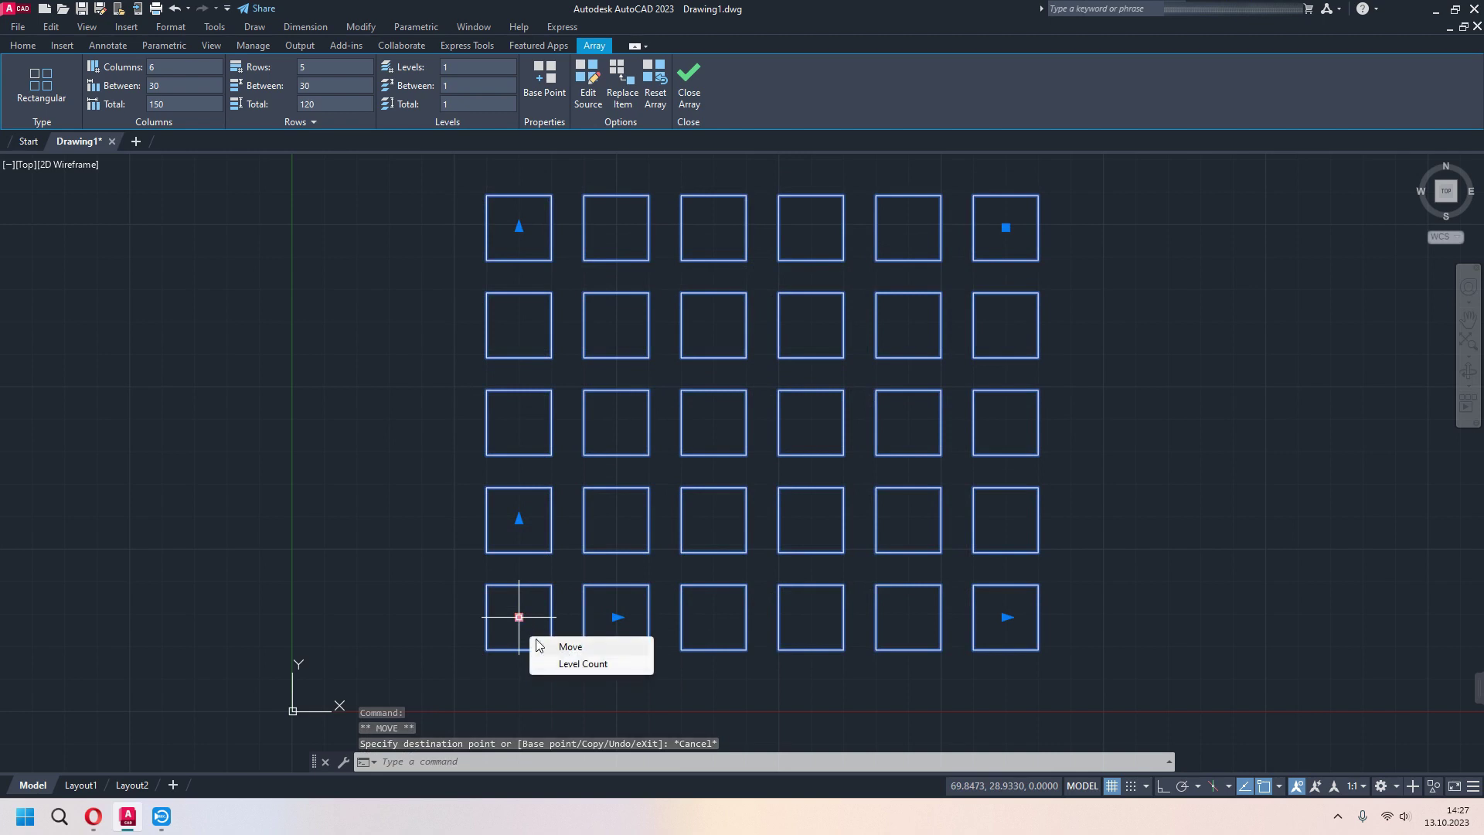
middle_drag(1244, 414, 1159, 421)
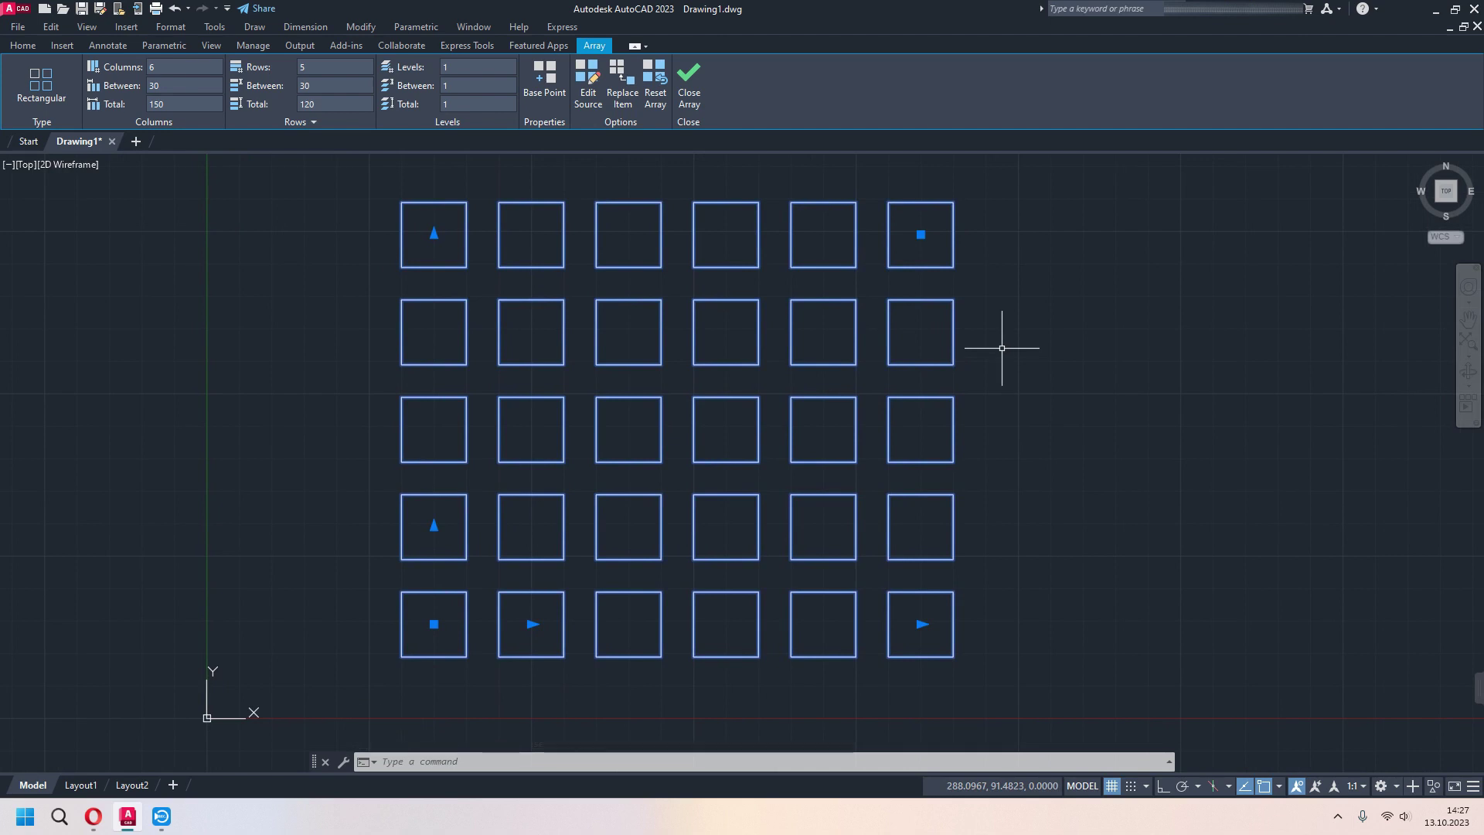
click(469, 68)
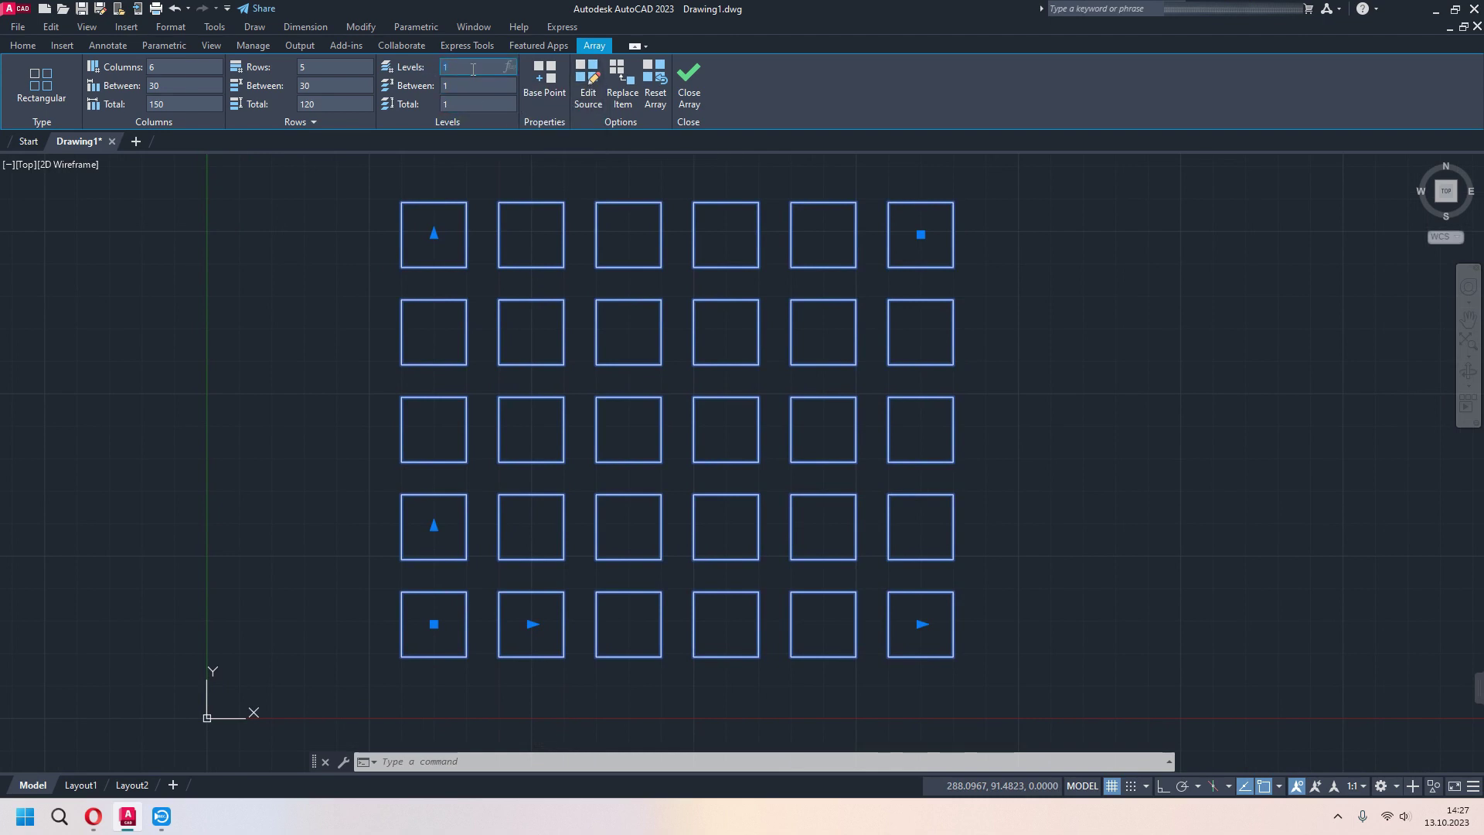
text(5)
key(Return)
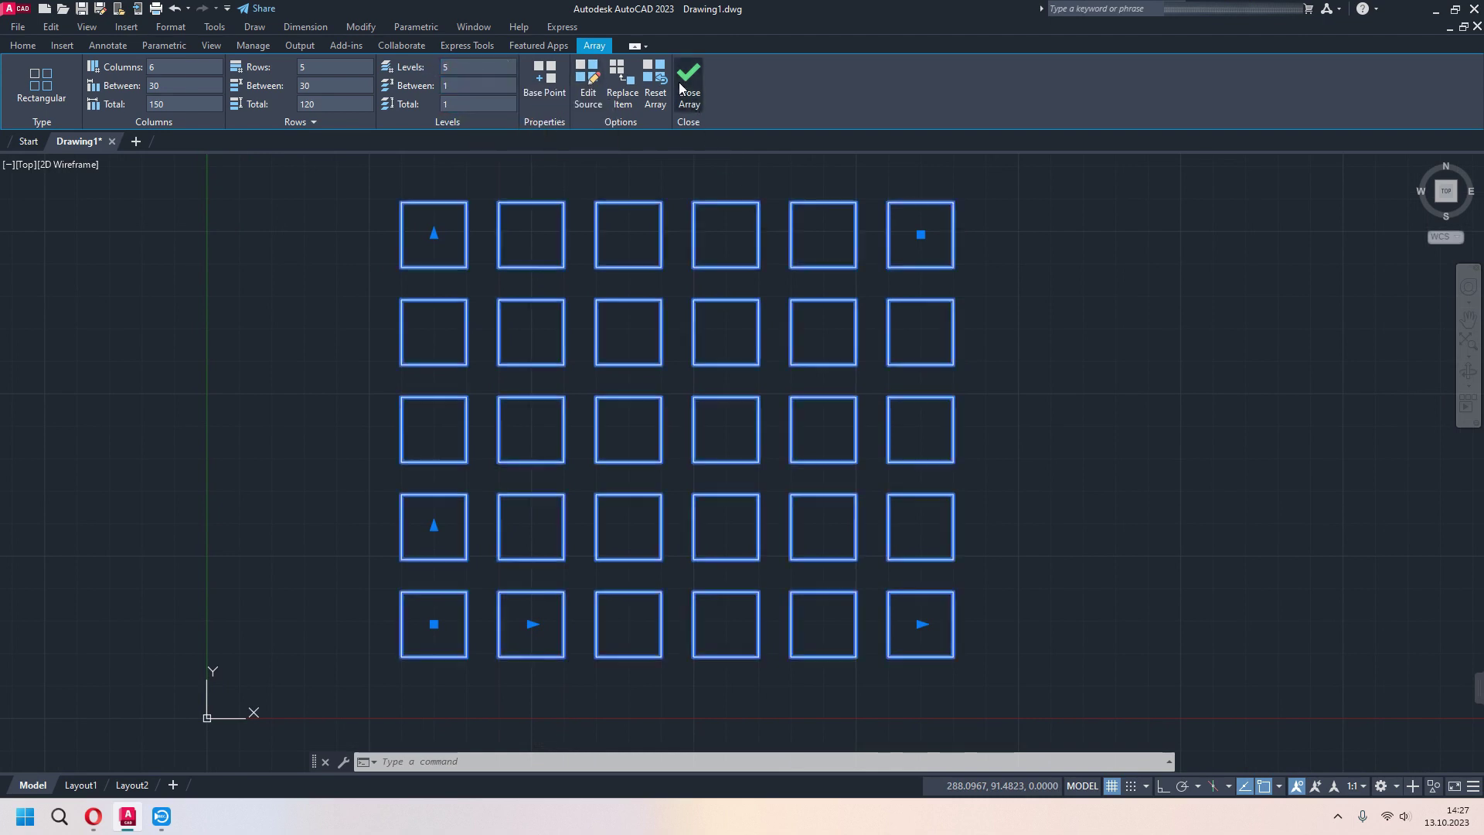
click(683, 87)
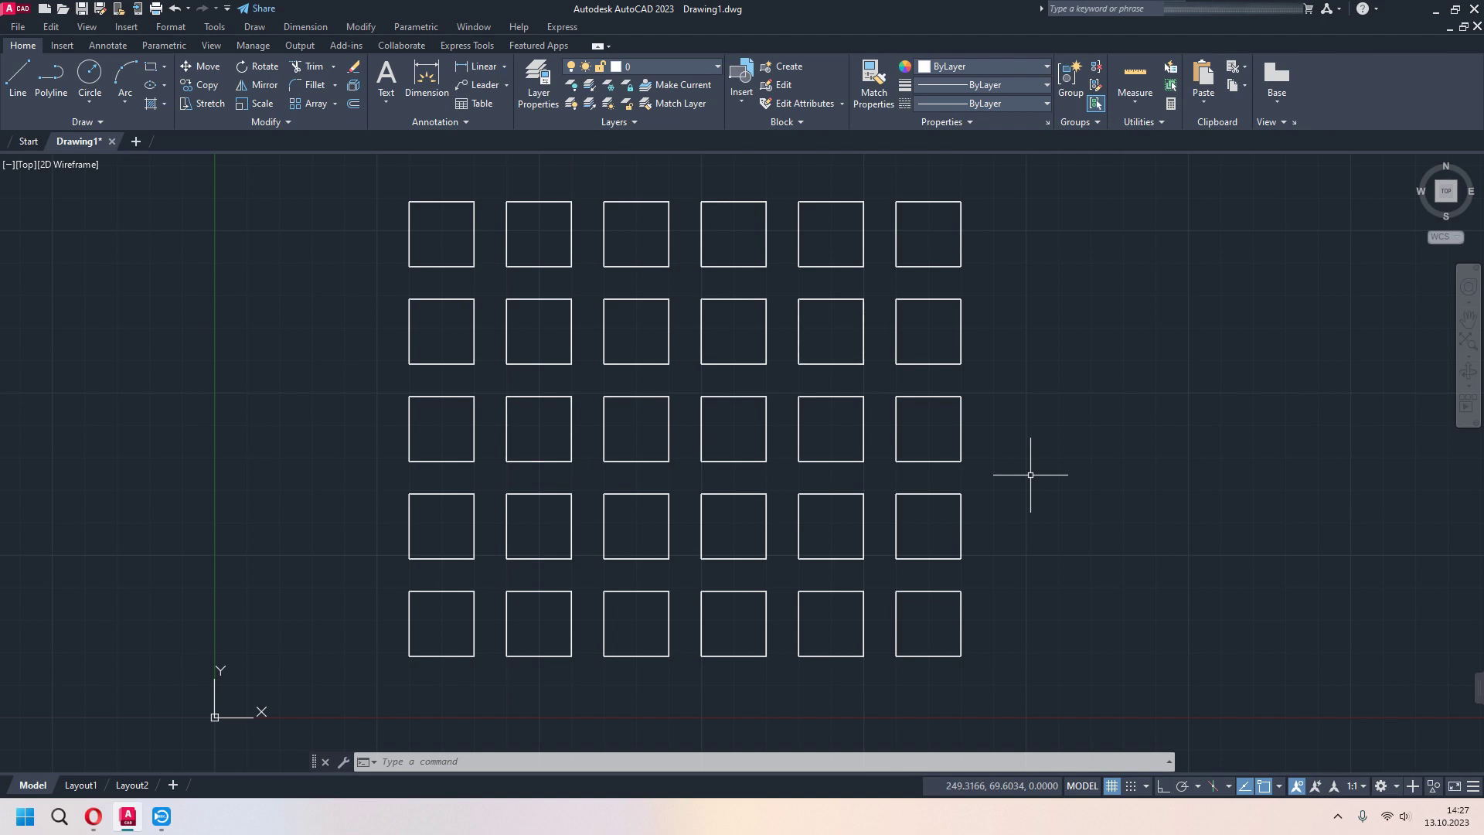
shift+middle_drag(1048, 517, 1024, 321)
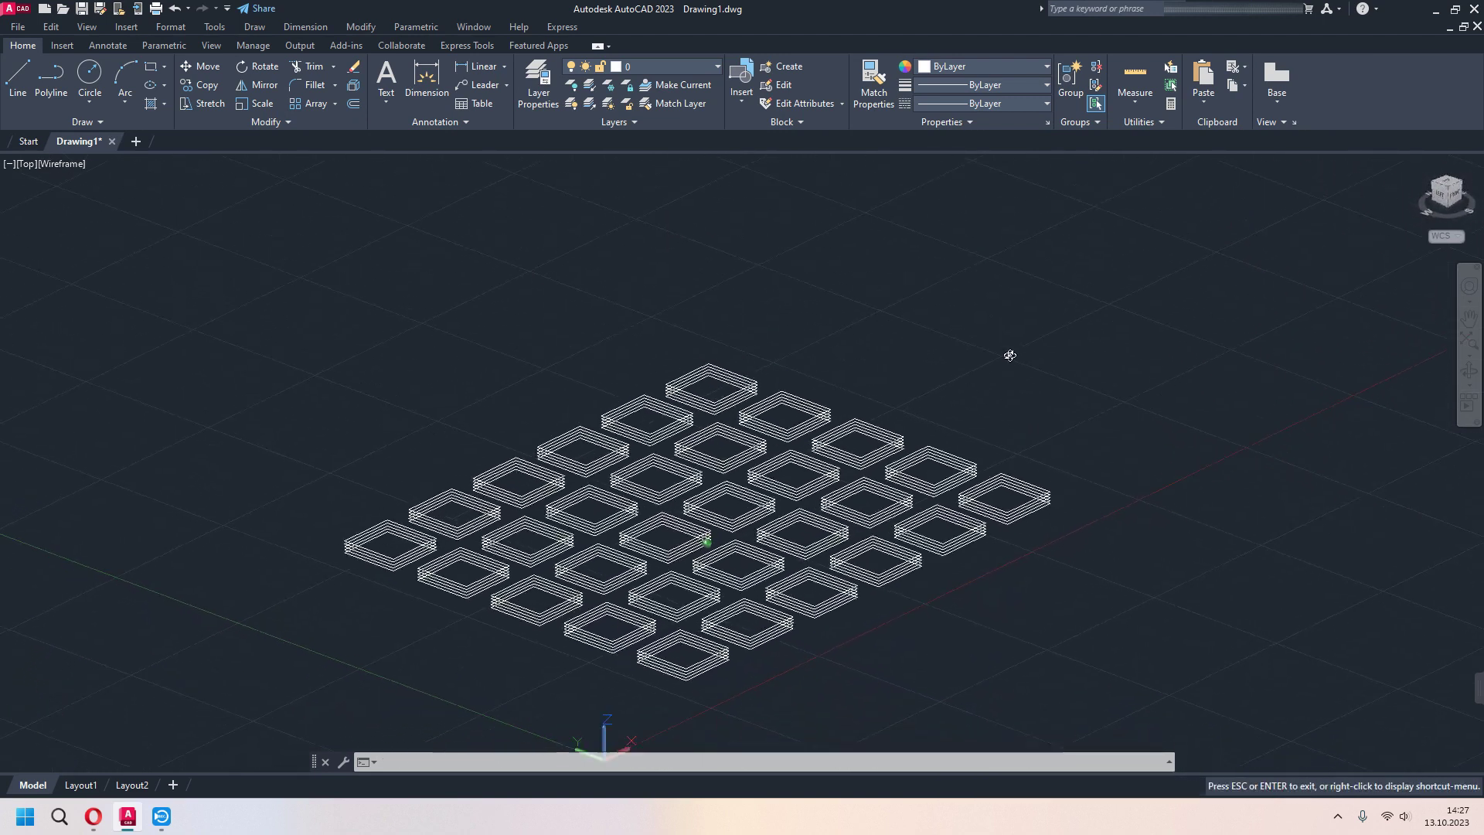
scroll(901, 595, up, 3)
mouse_move(844, 580)
middle_down()
mouse_move(930, 499)
mouse_move(840, 521)
mouse_move(902, 578)
middle_up()
scroll(876, 513, up, 3)
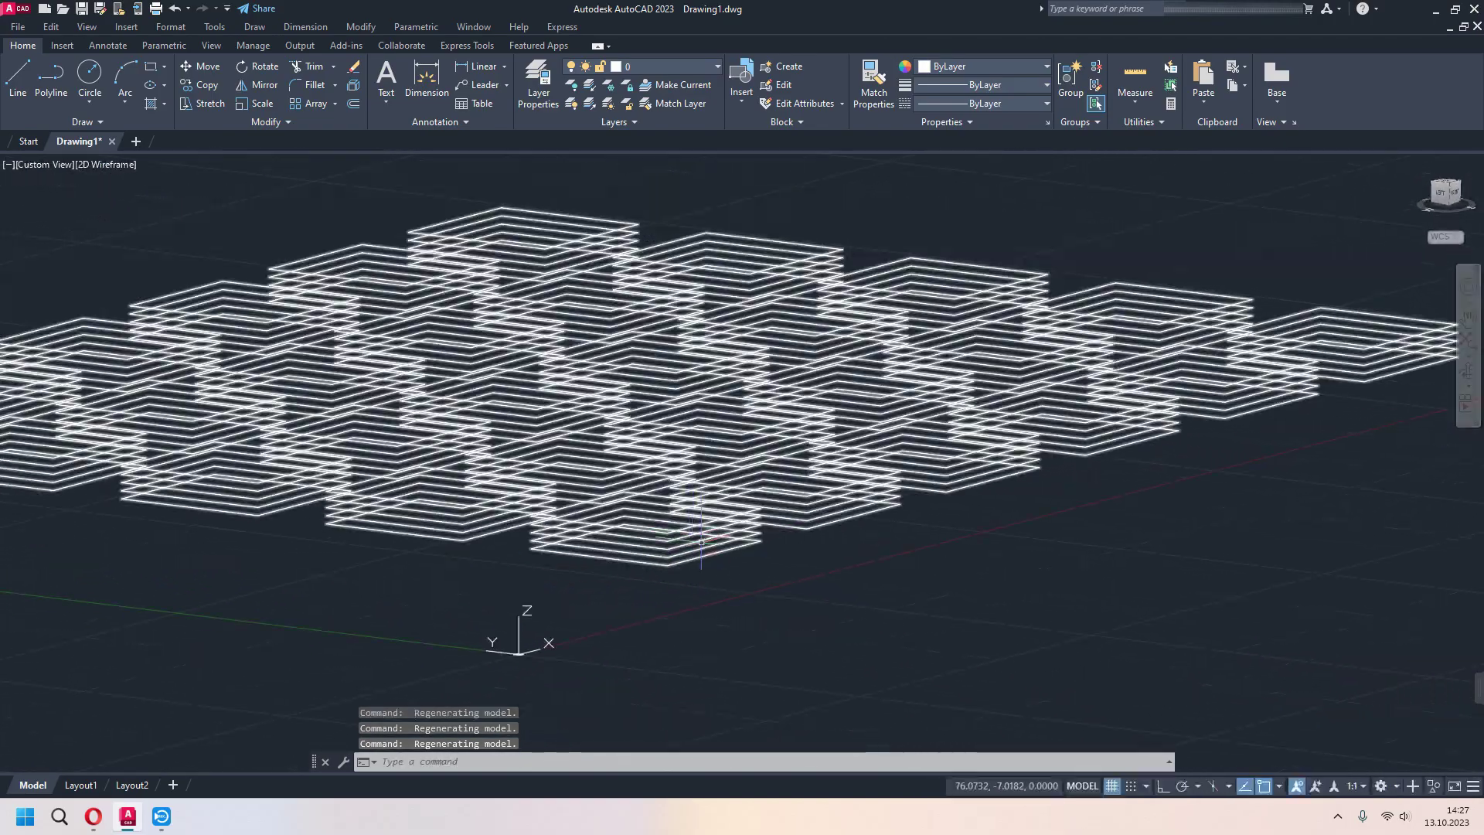
shift+middle_drag(905, 537, 984, 629)
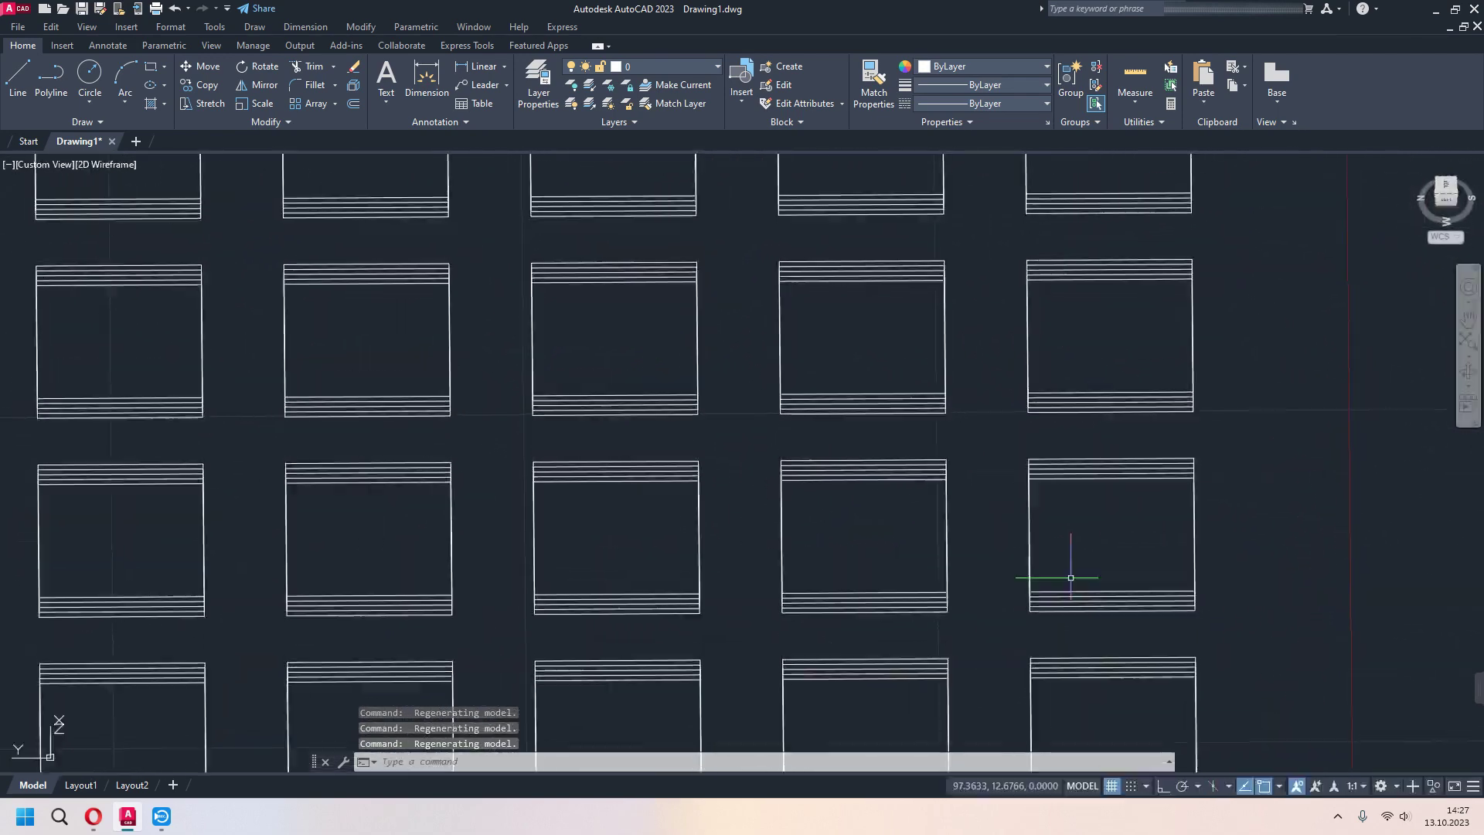
click(1447, 189)
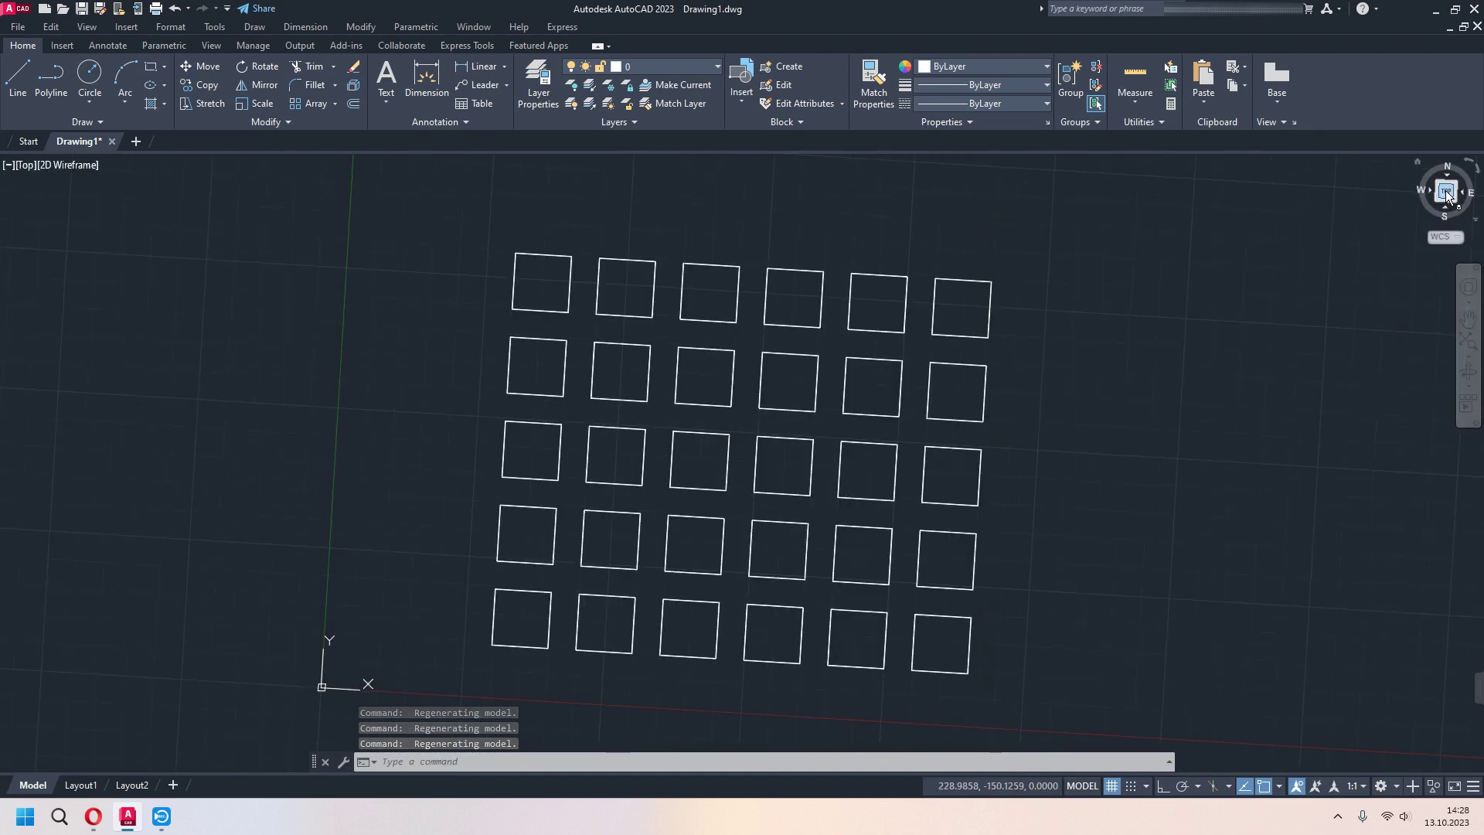
middle_drag(1028, 579, 960, 540)
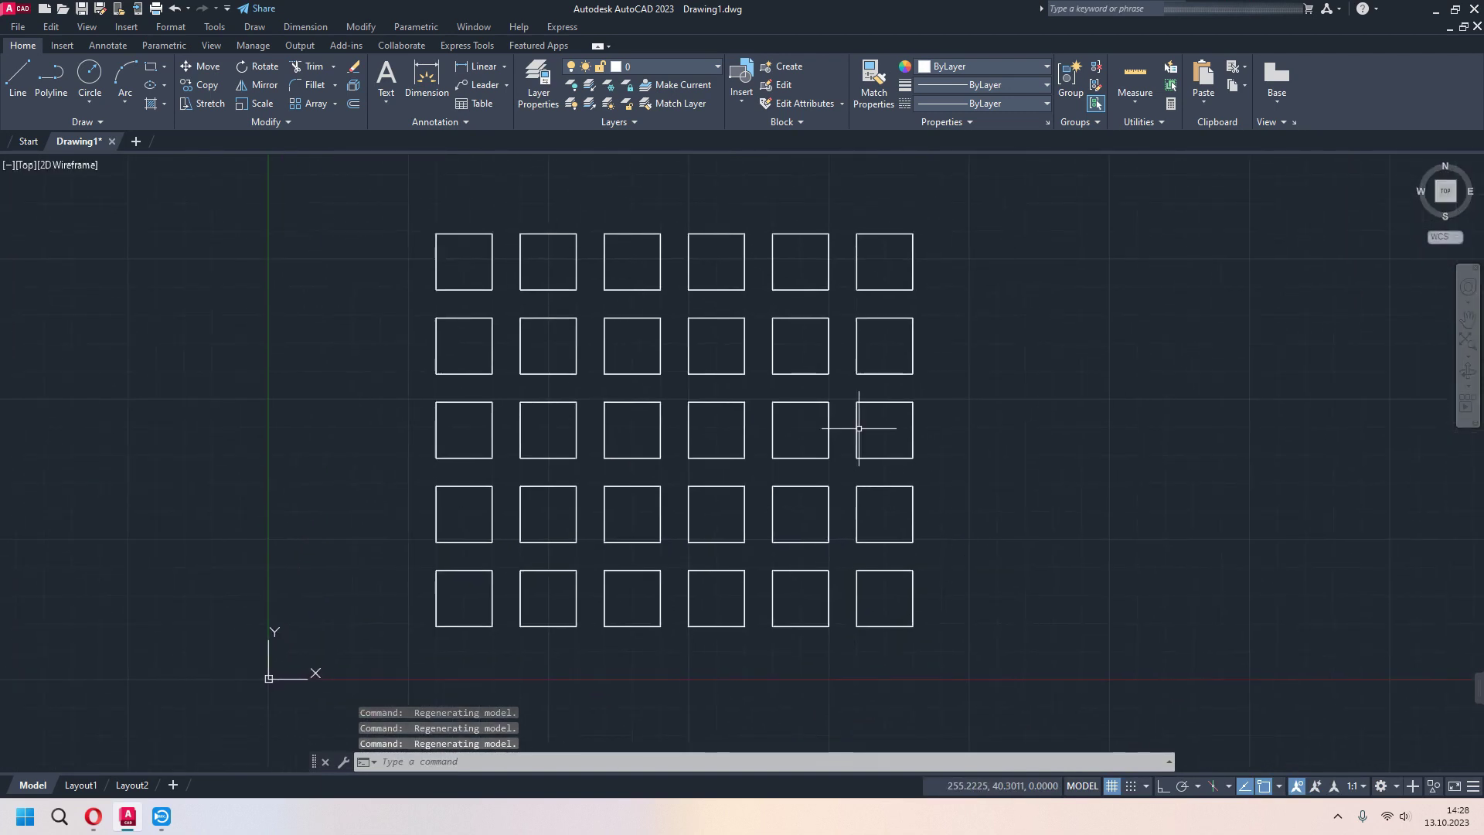
- Reset the square array to 1 level, then reselect it to show its settings
click(744, 452)
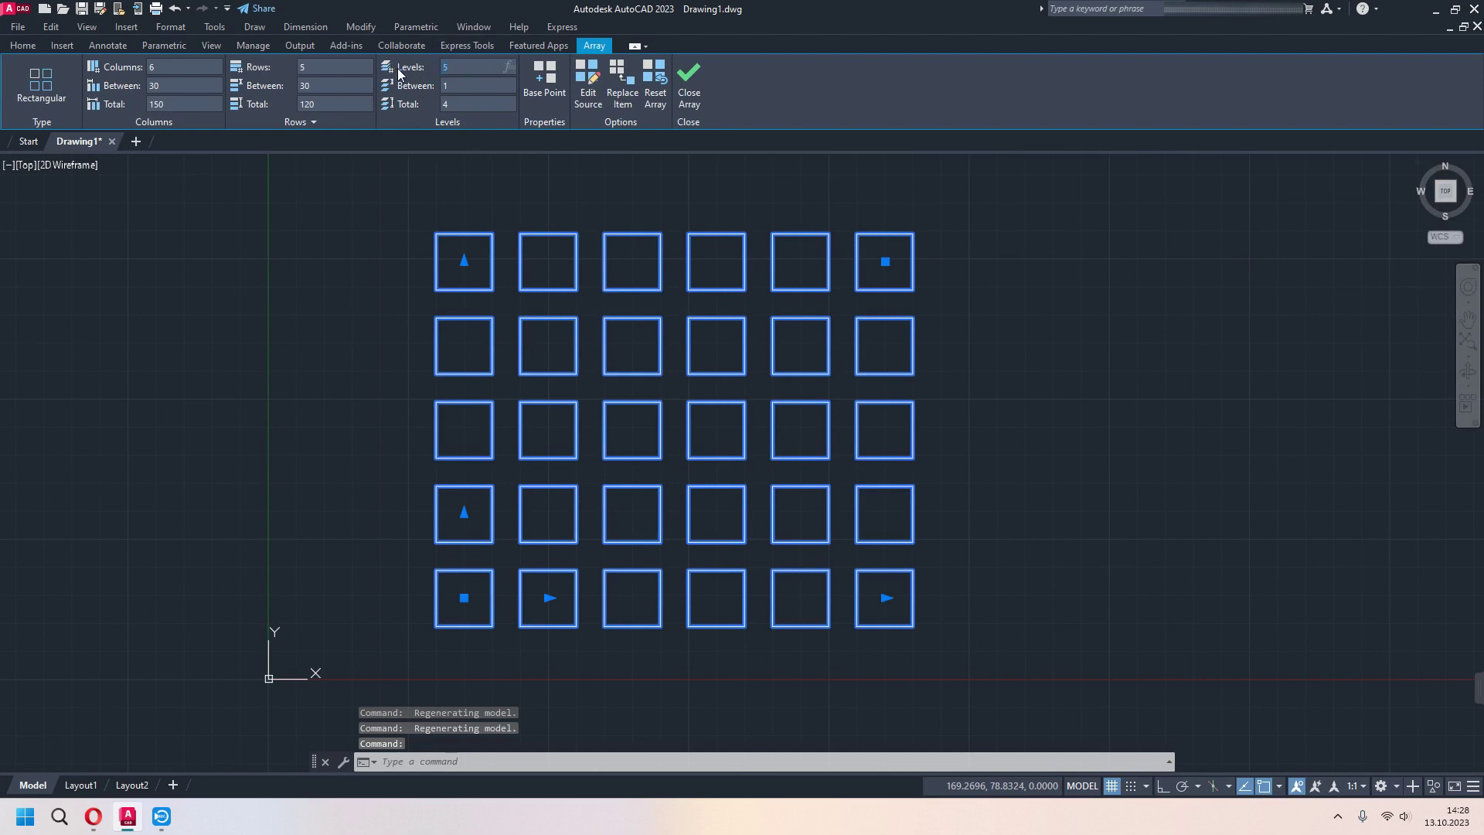
text(1)
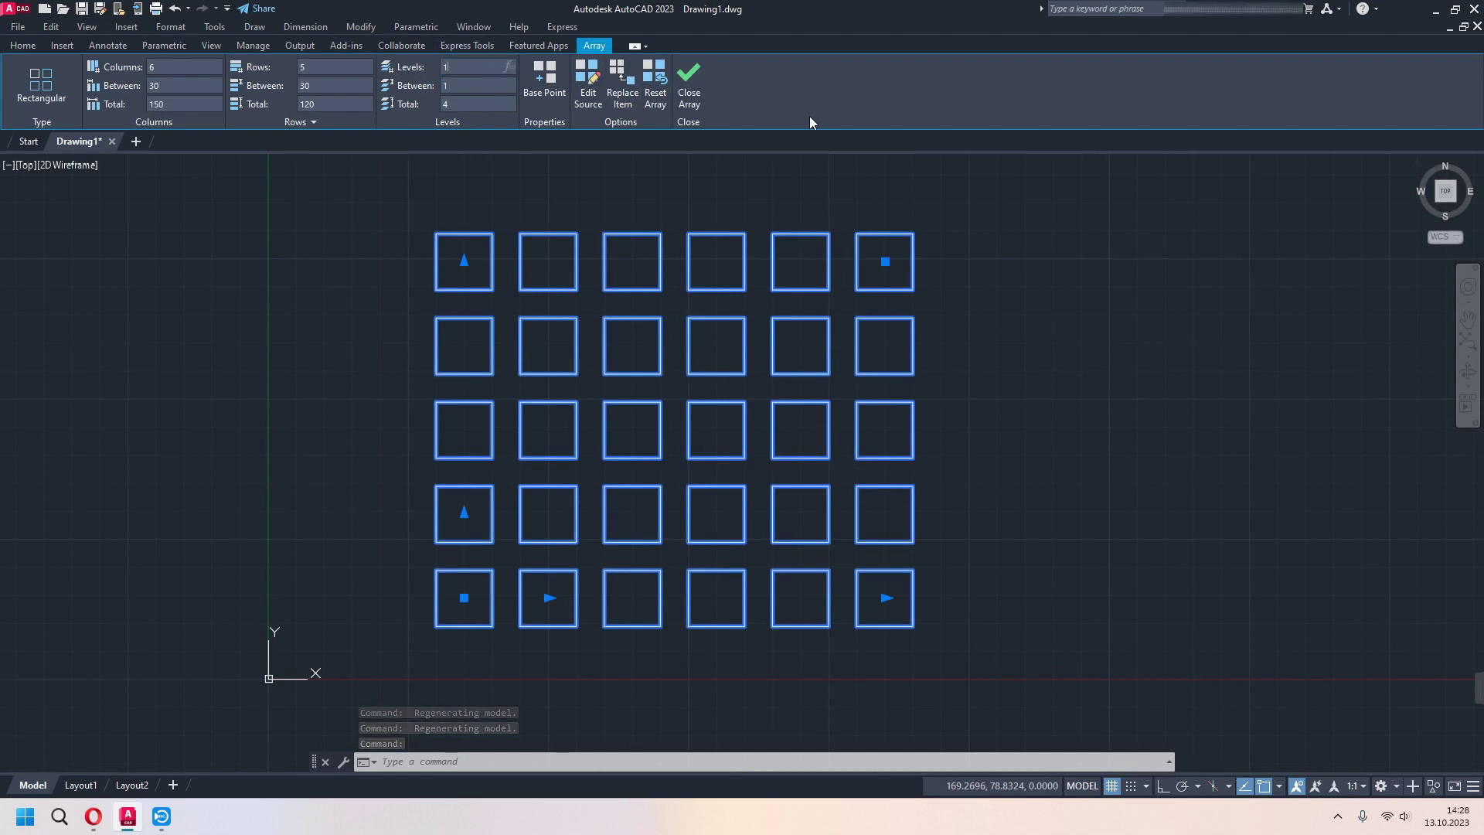
key(Return)
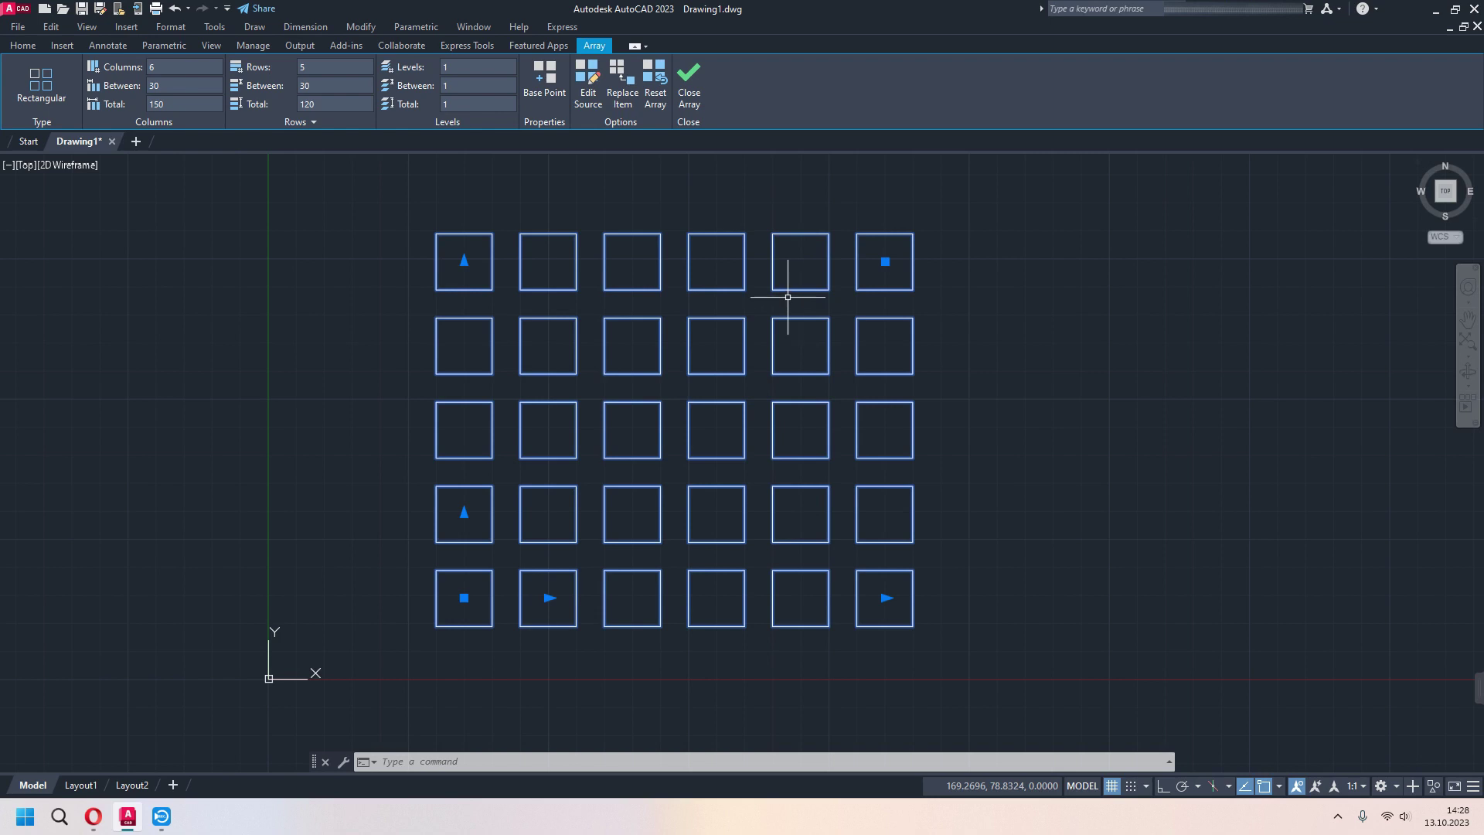
click(690, 89)
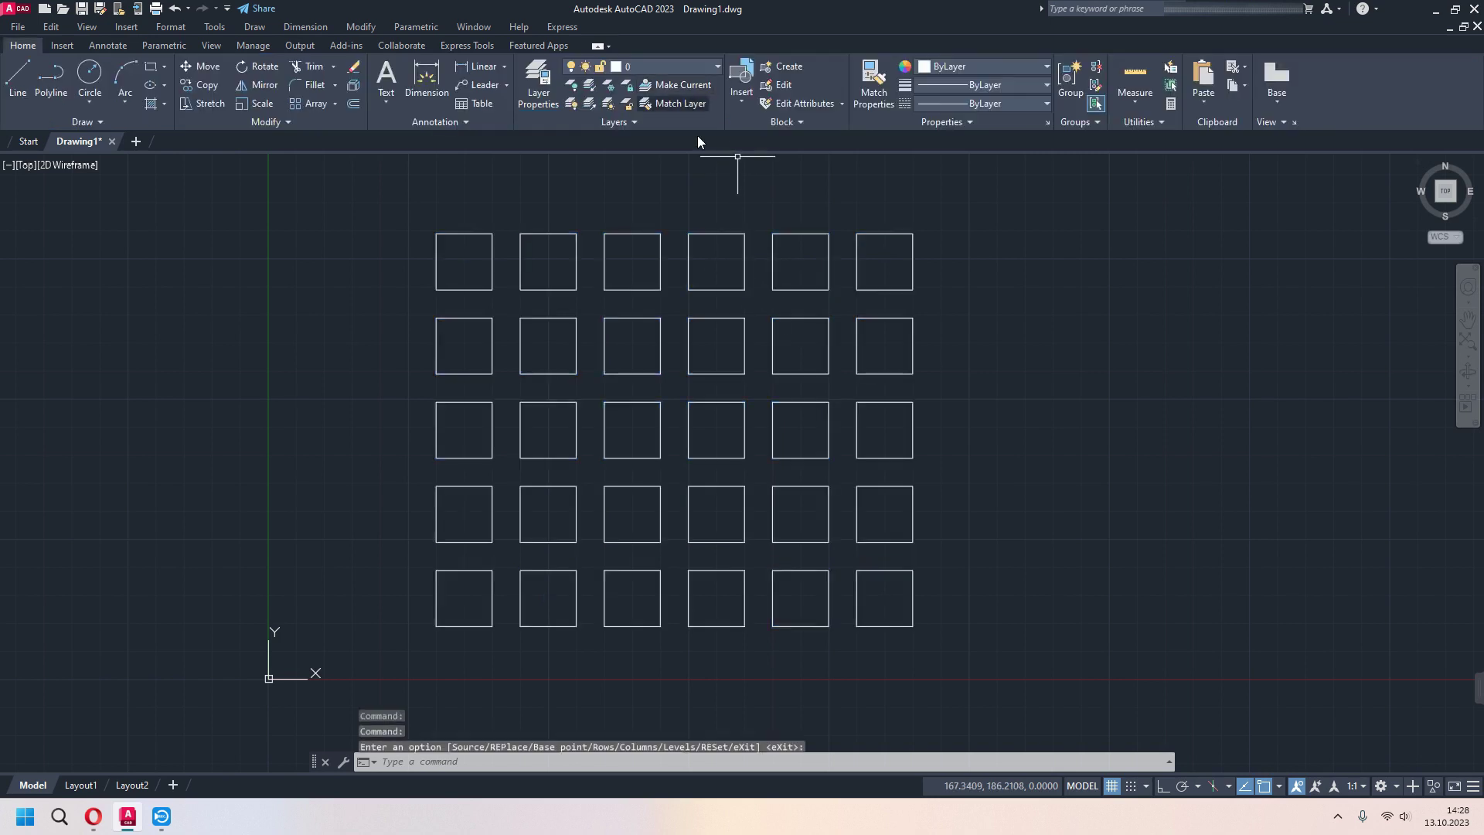
click(856, 340)
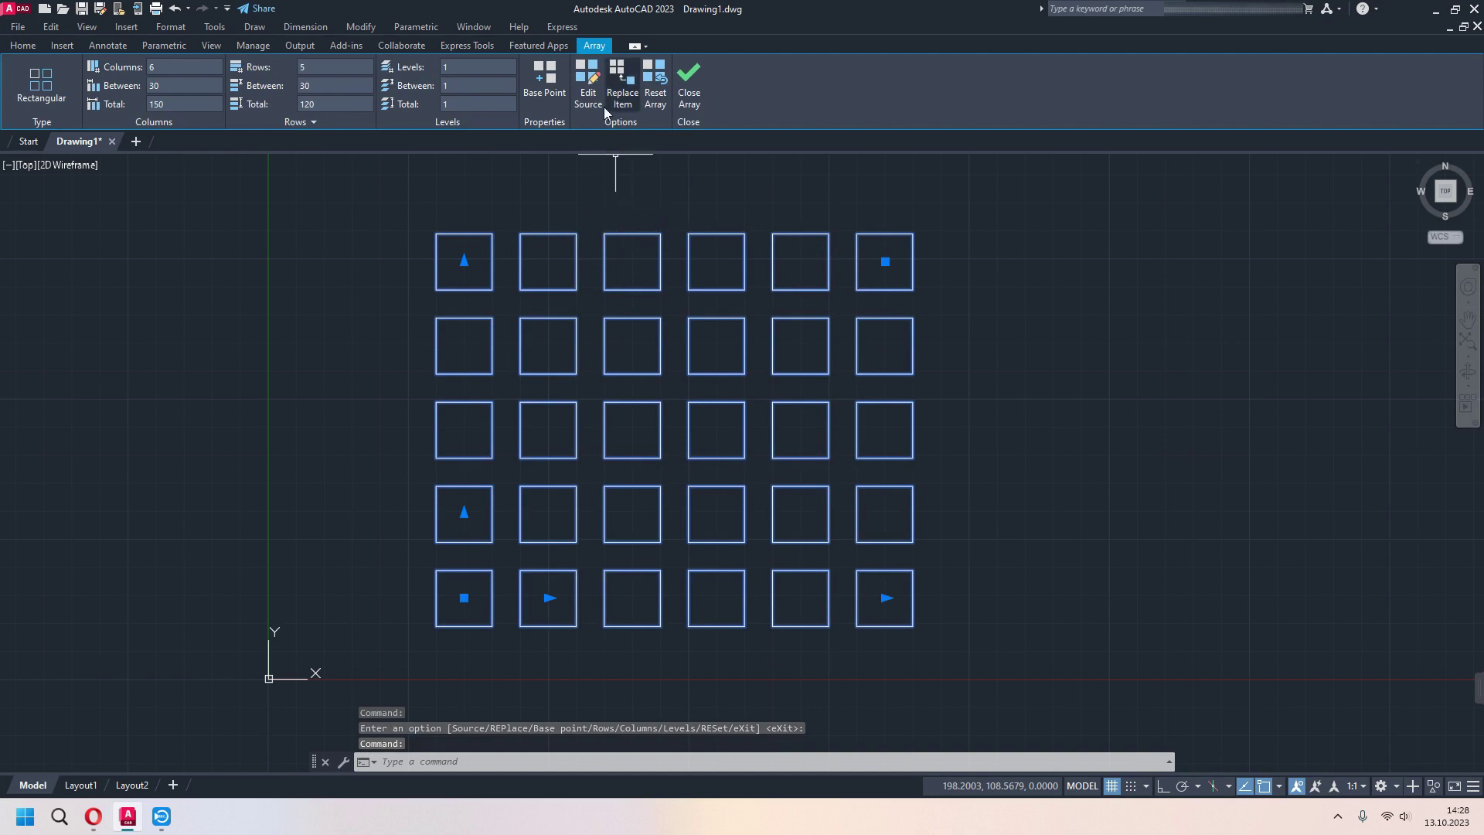
- Enter source-editing mode on the array's bottom-left square, confirming with Yes
click(588, 81)
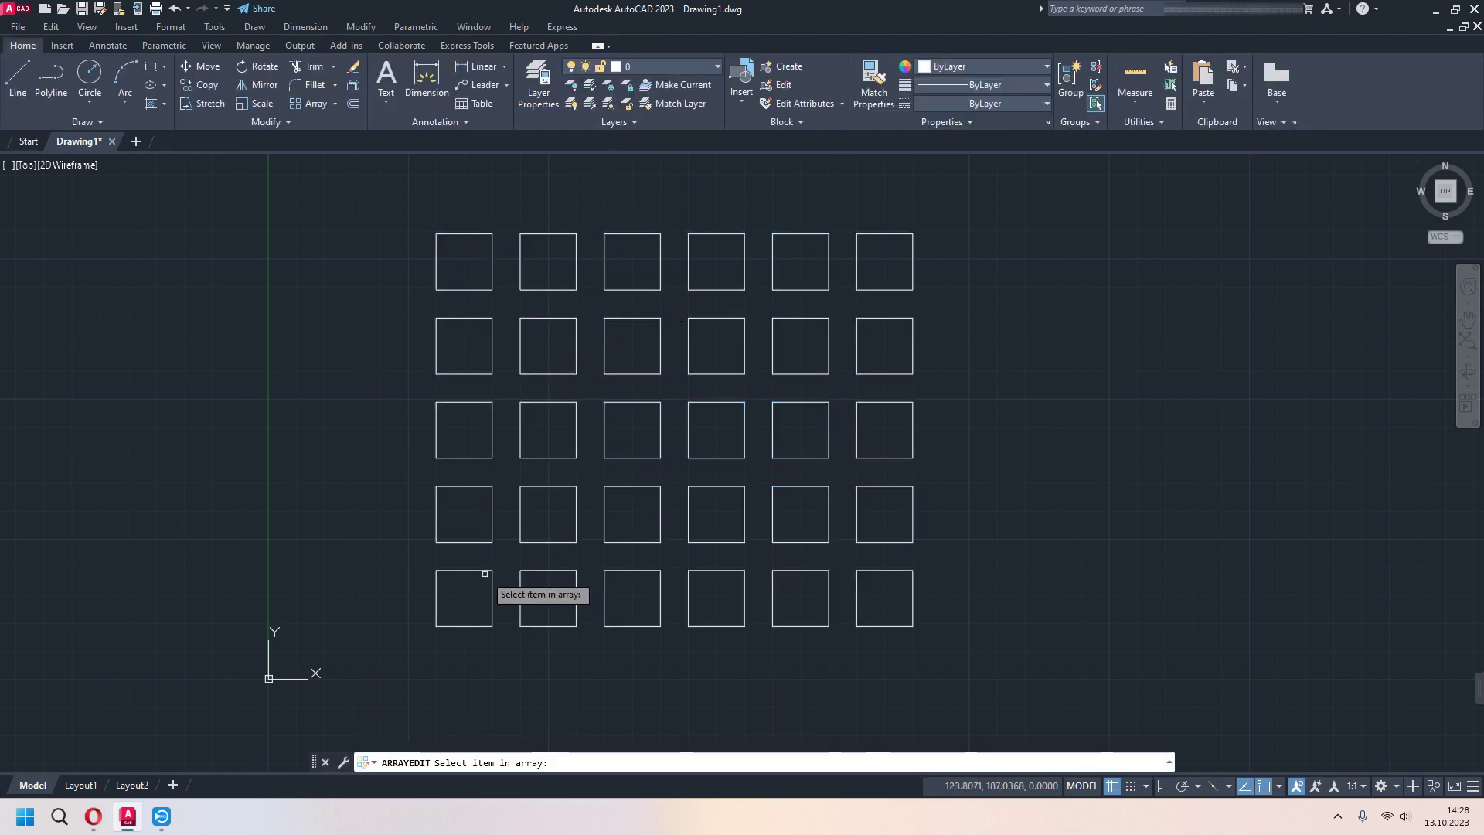
middle_drag(553, 575, 610, 544)
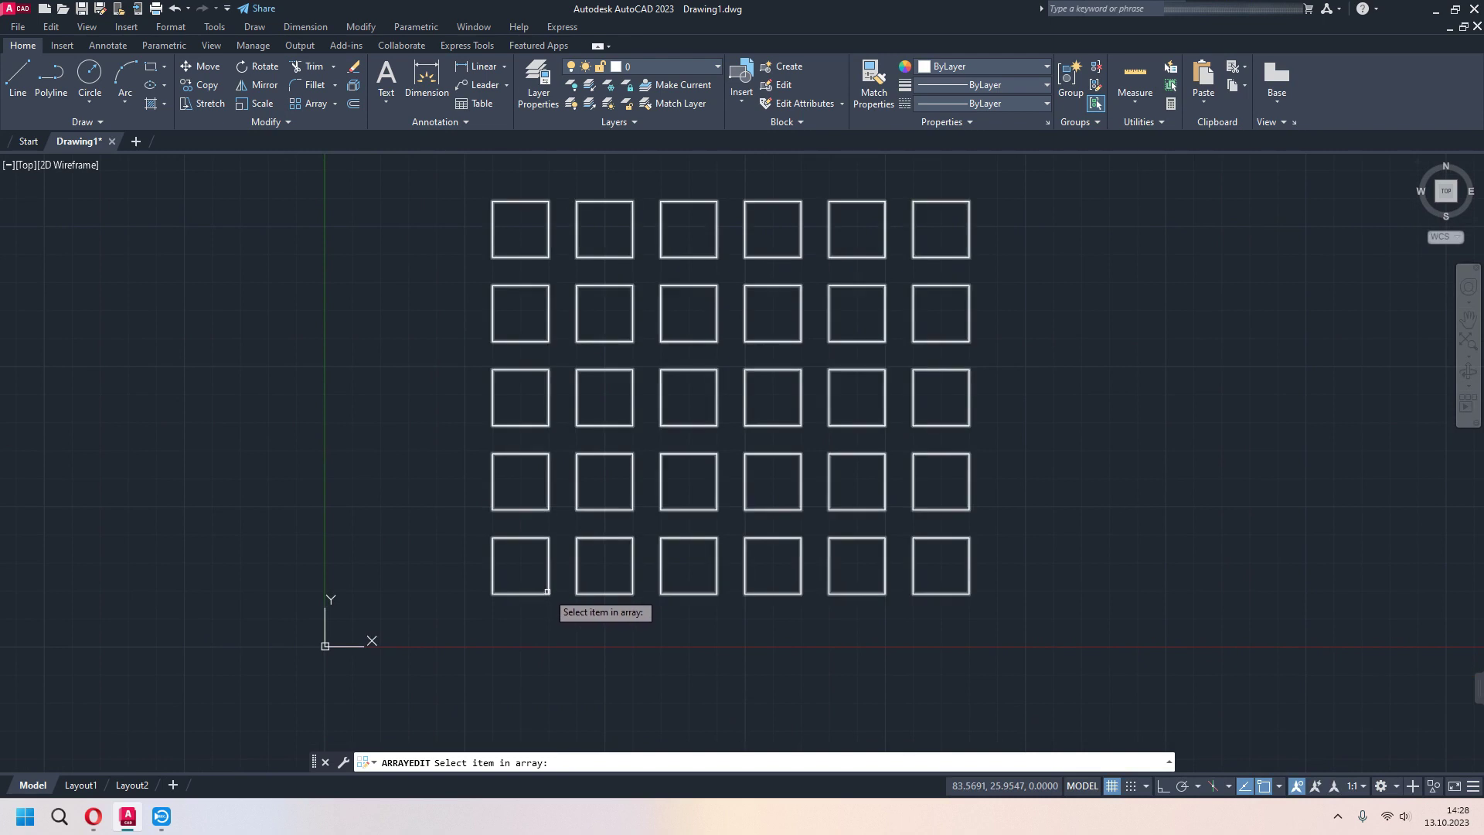
click(547, 591)
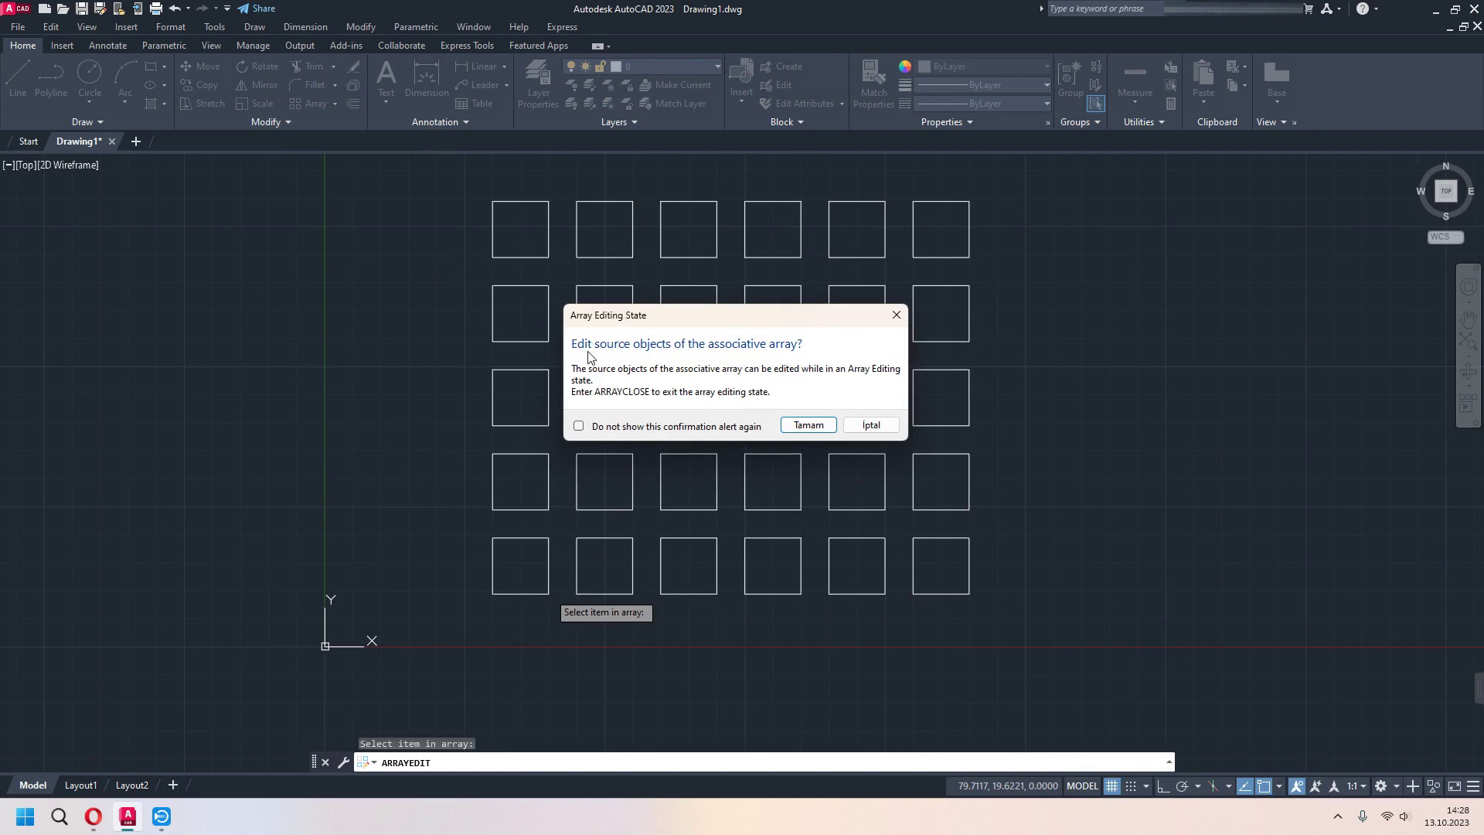
click(809, 425)
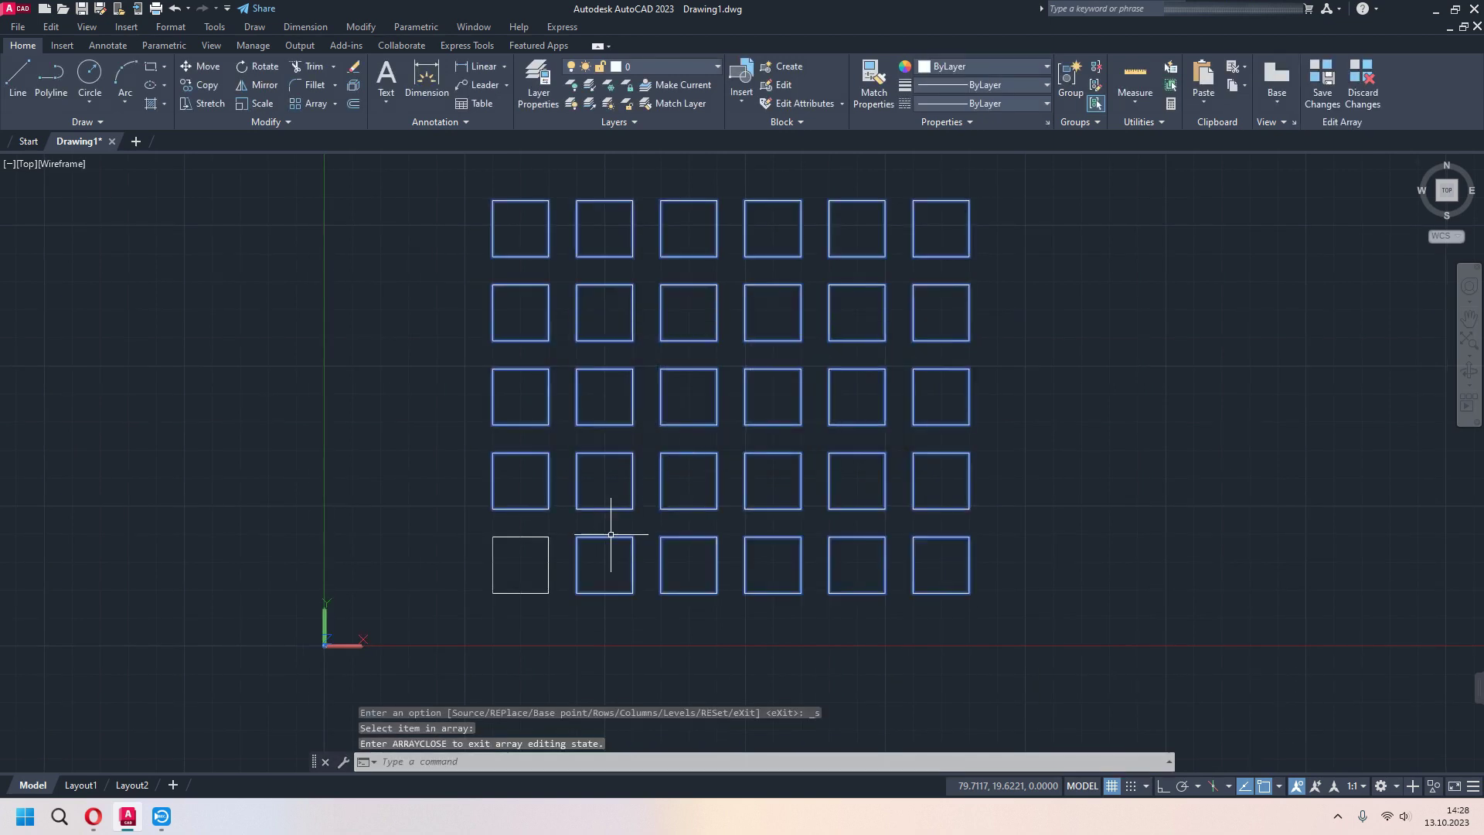
- Stretch the source square's corner vertex inward, turning every array item into a triangle
middle_drag(609, 537, 727, 474)
click(666, 481)
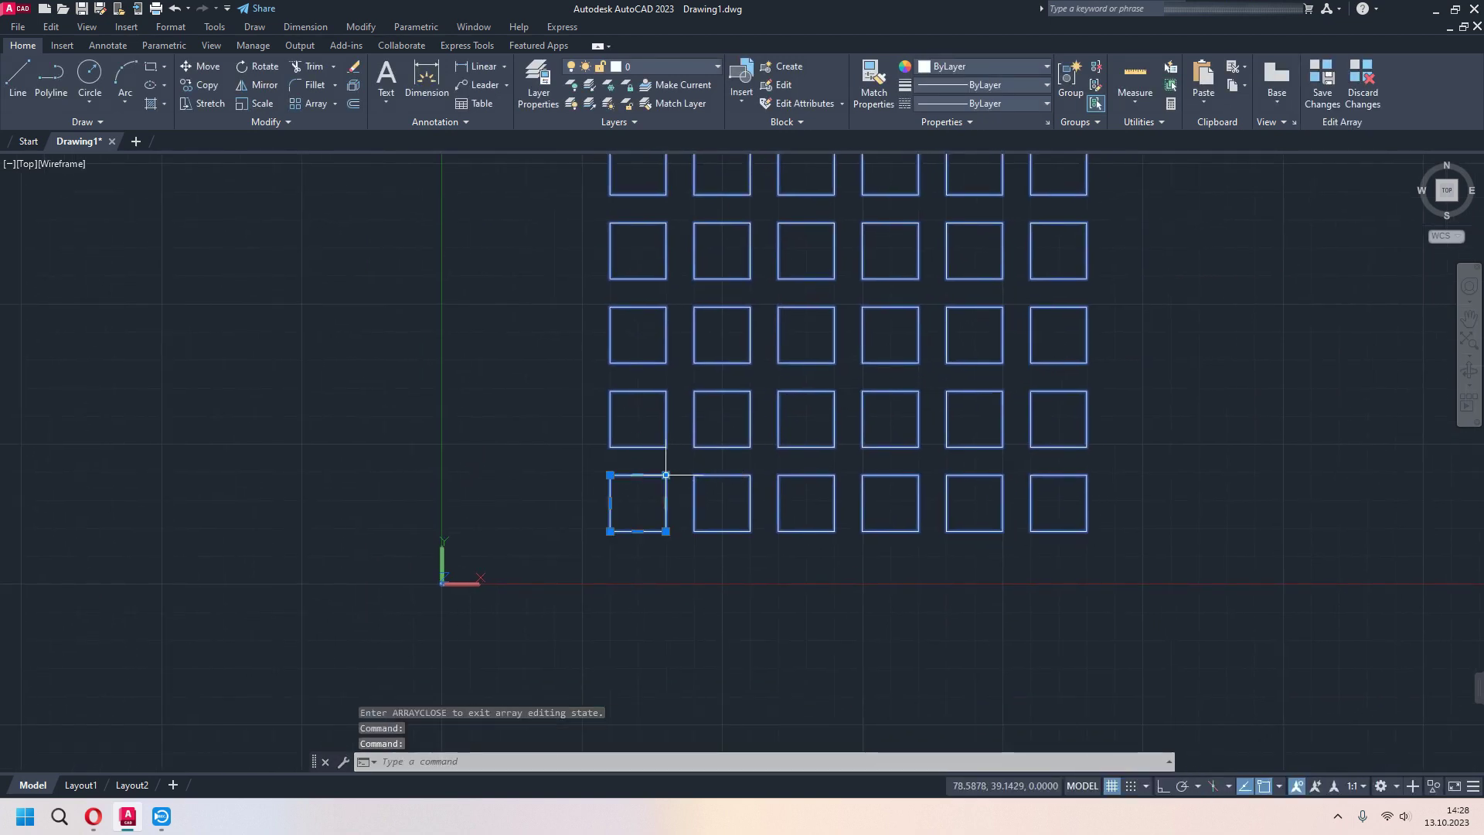
mouse_move(665, 475)
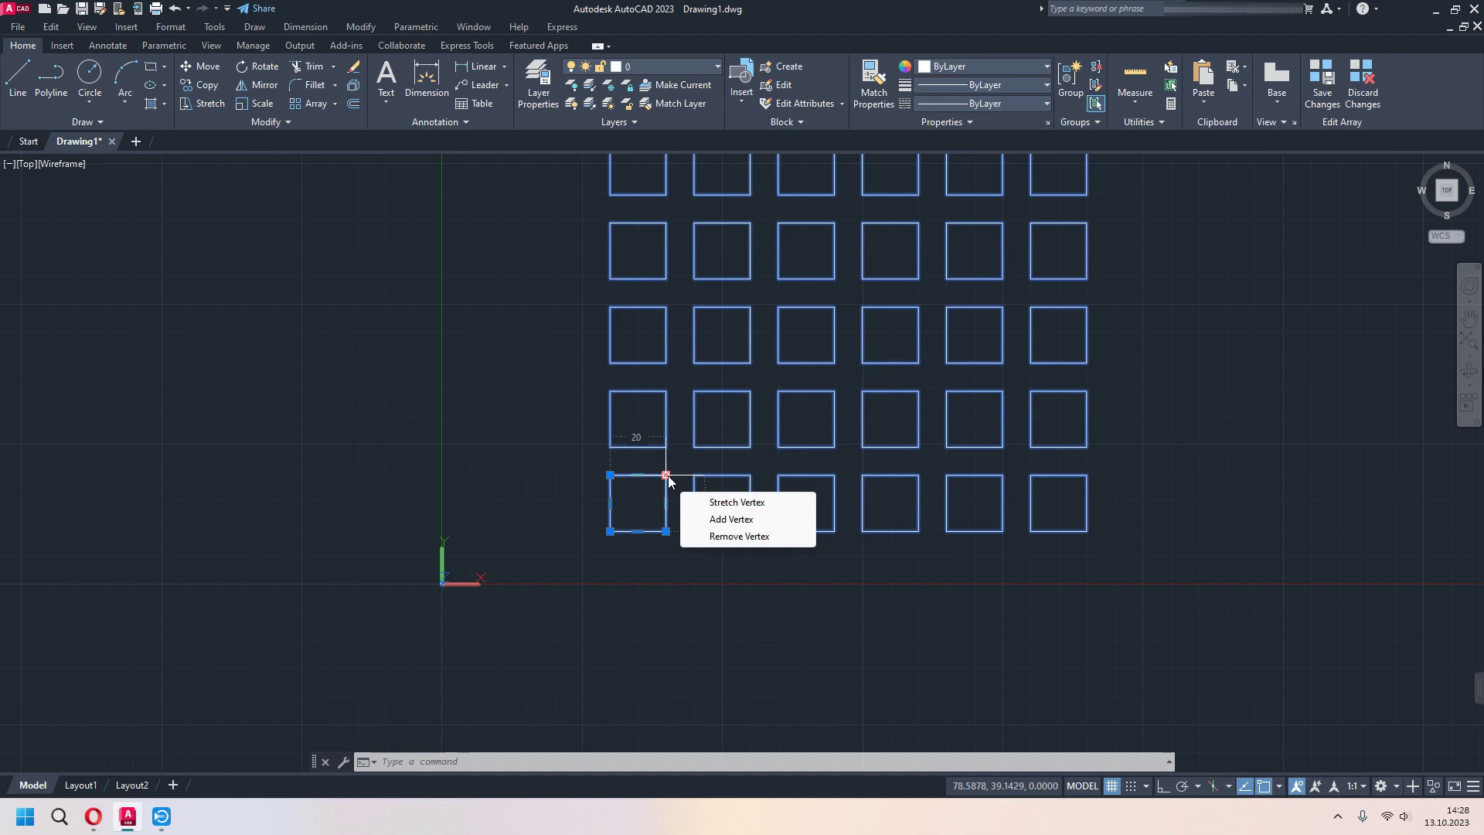
click(666, 476)
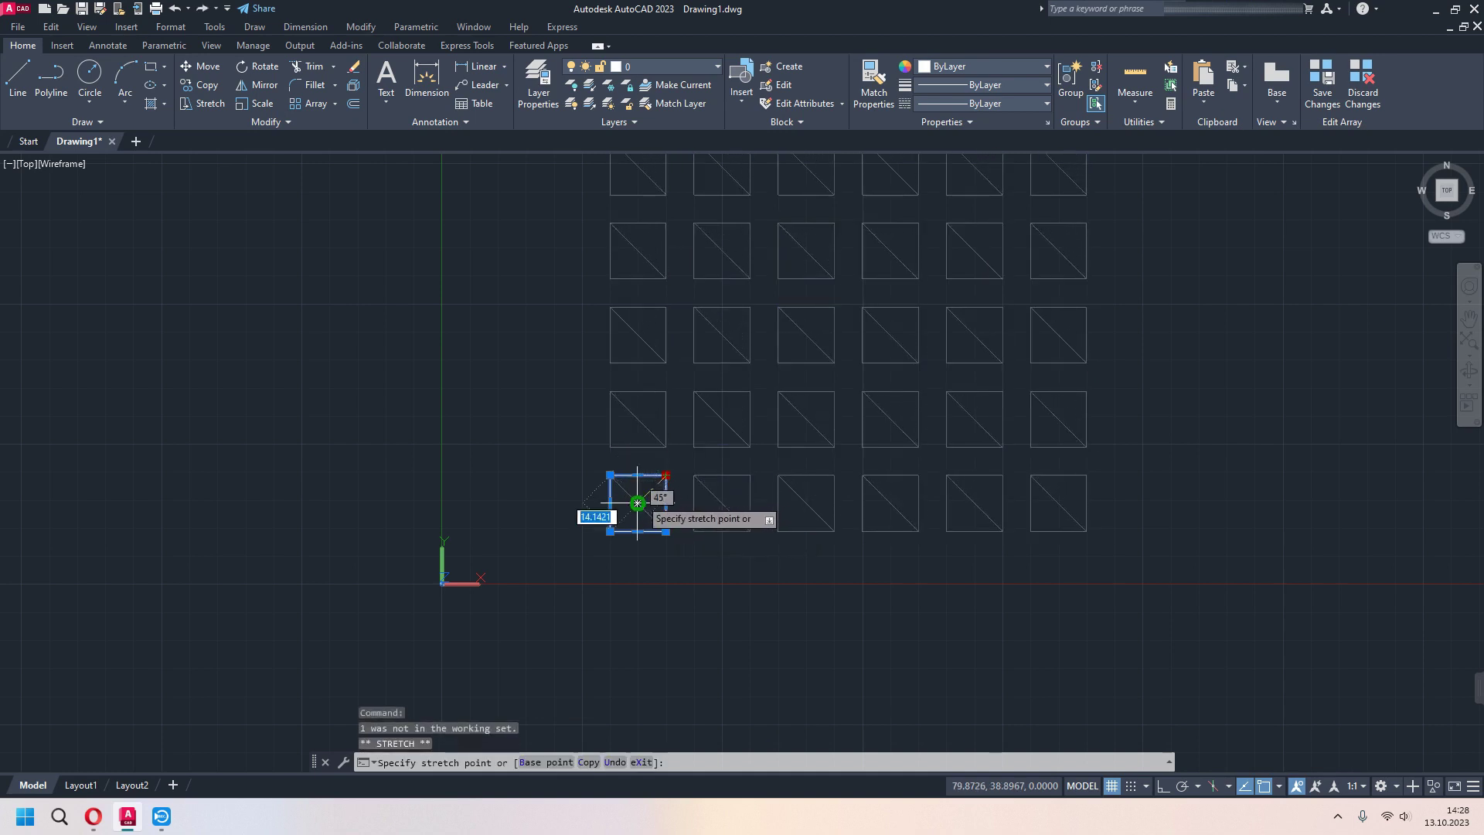
click(637, 503)
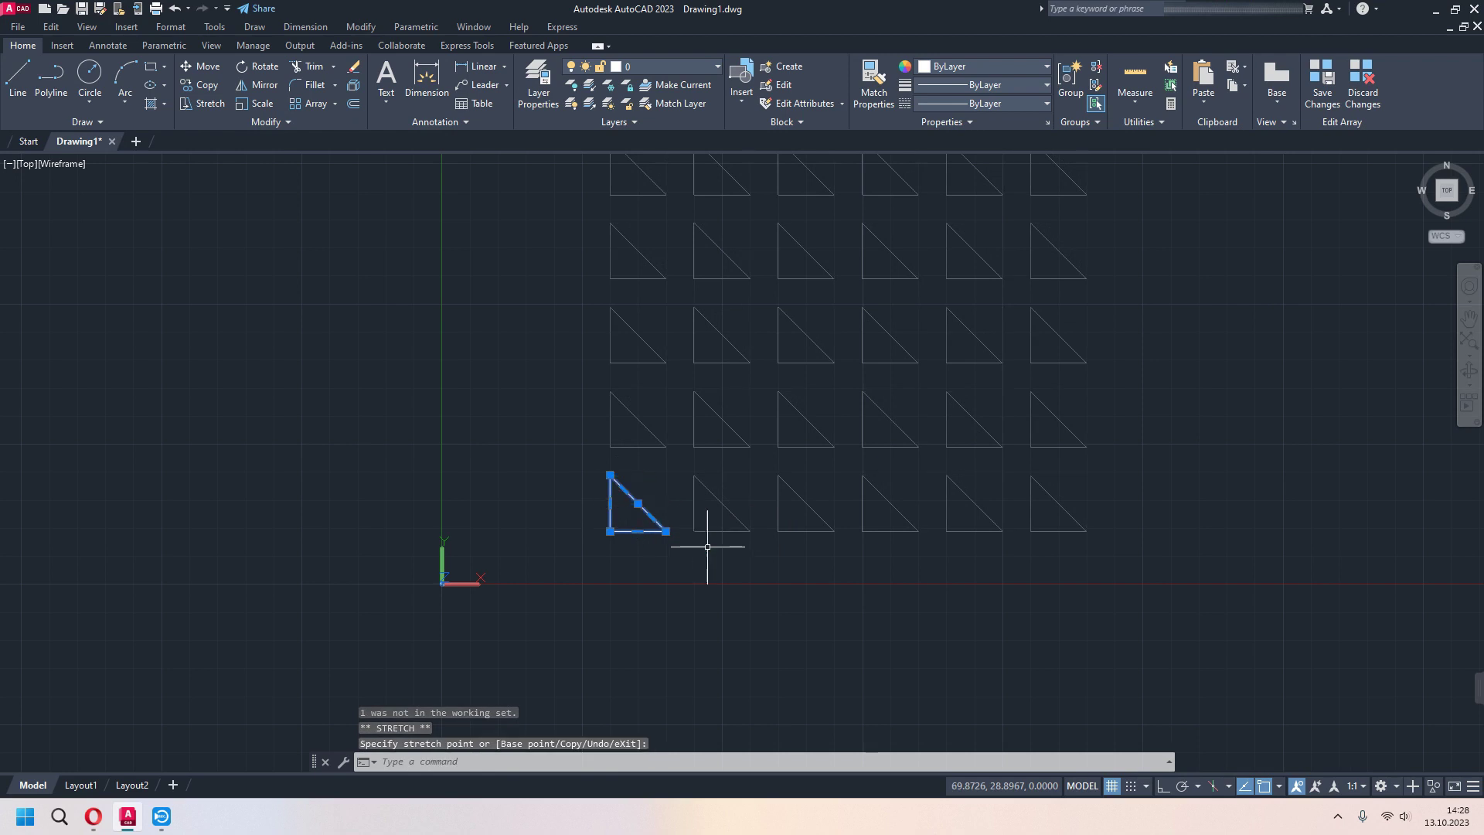
middle_drag(745, 553, 611, 587)
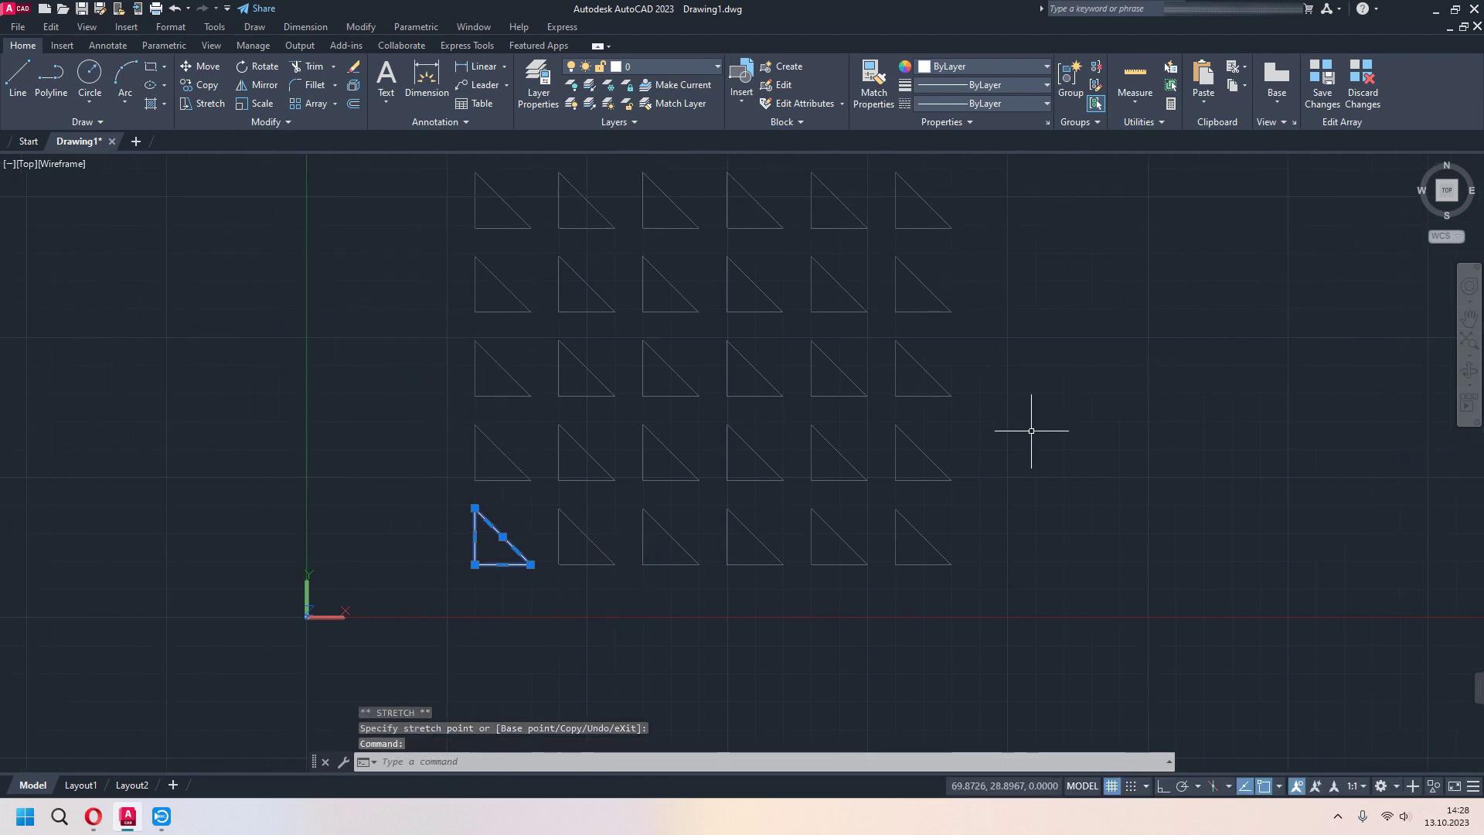
key(Escape)
- Stretch the triangle's slanted-edge midpoint back to the corner, restoring all items to squares
scroll(1032, 502, down, 1)
scroll(997, 487, down, 1)
click(738, 504)
scroll(729, 531, up, 1)
scroll(719, 537, up, 2)
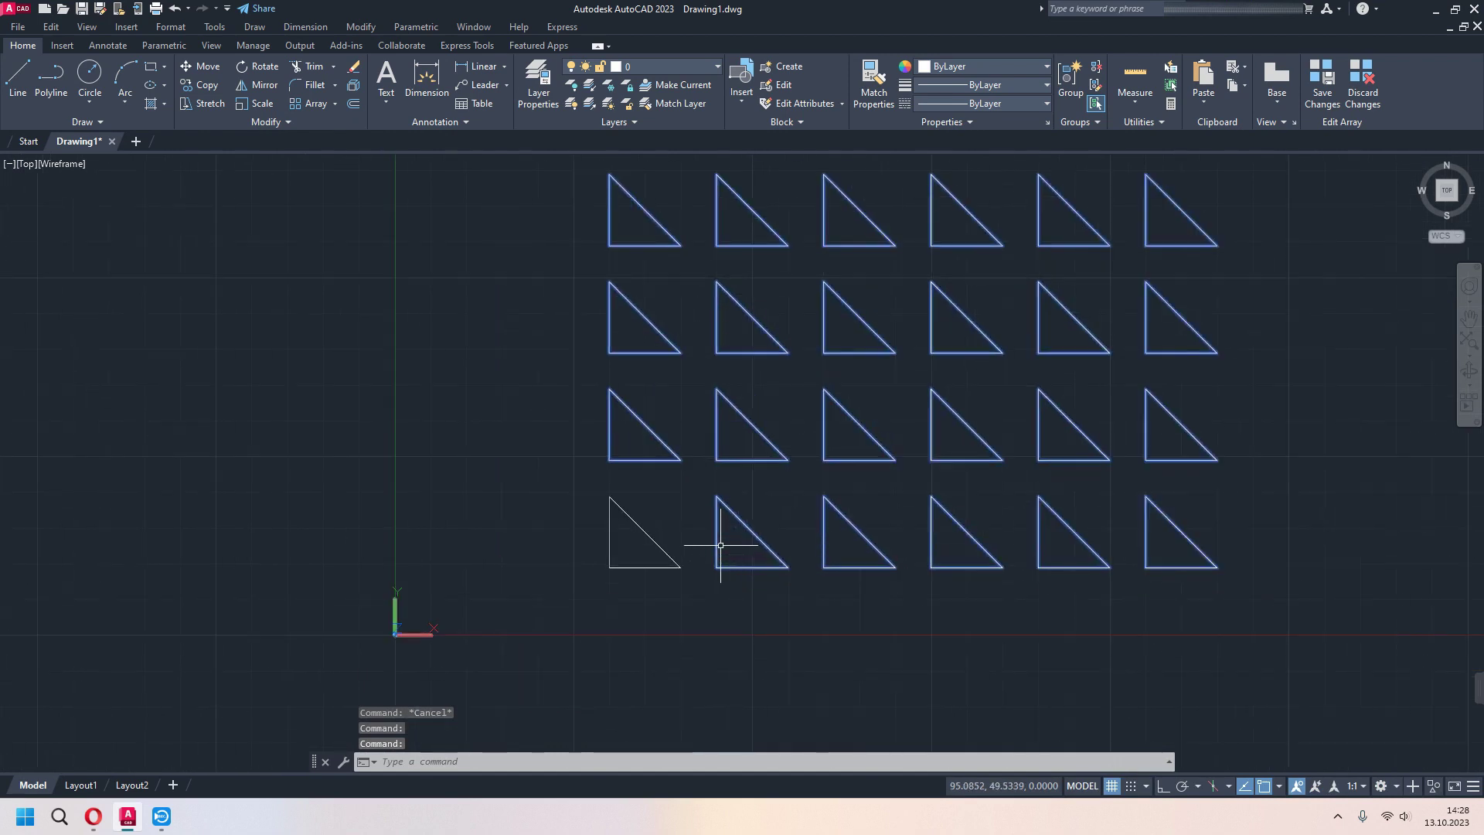
click(649, 535)
click(647, 532)
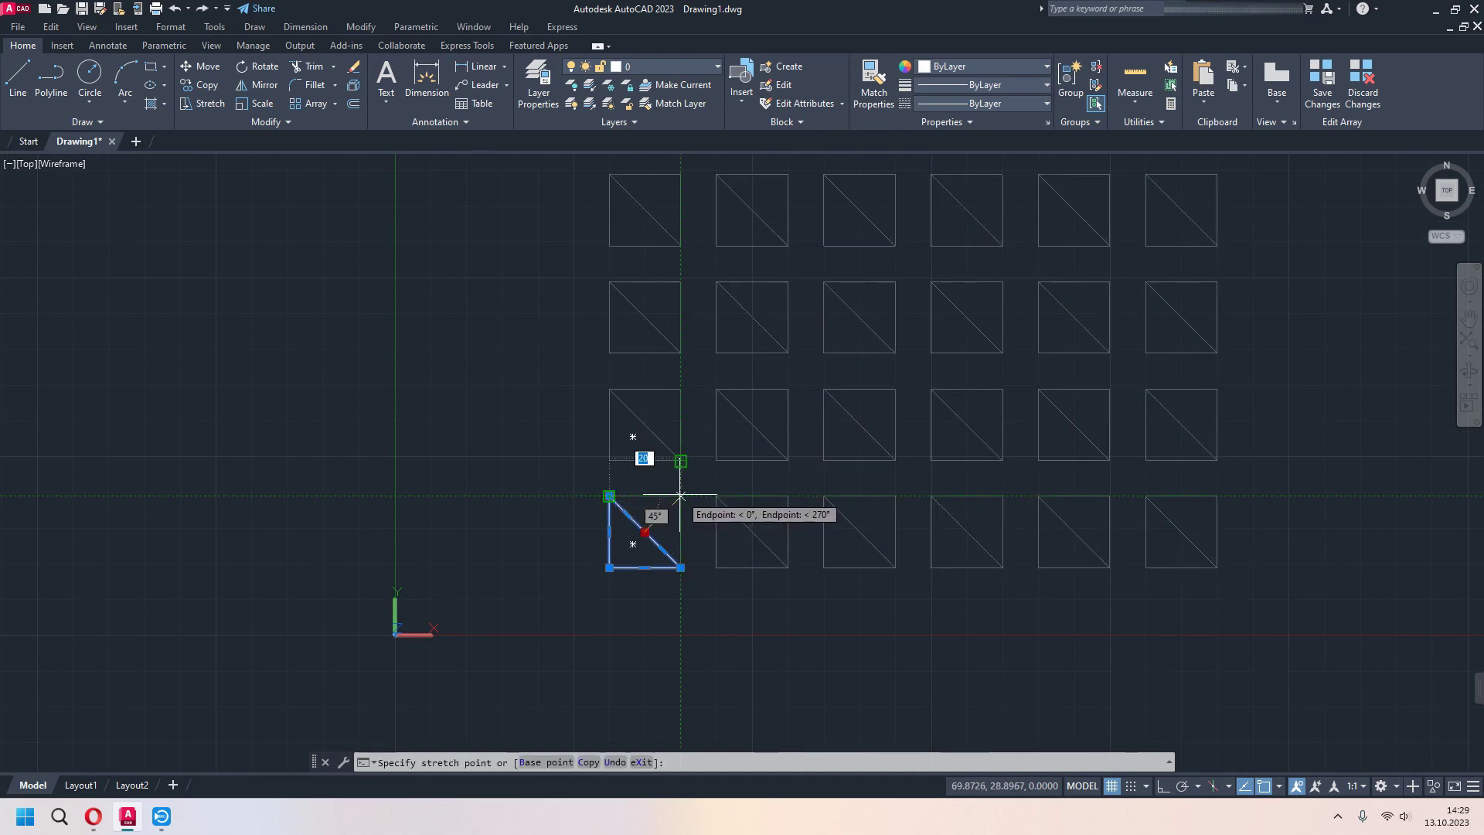
click(680, 495)
middle_drag(735, 638, 619, 650)
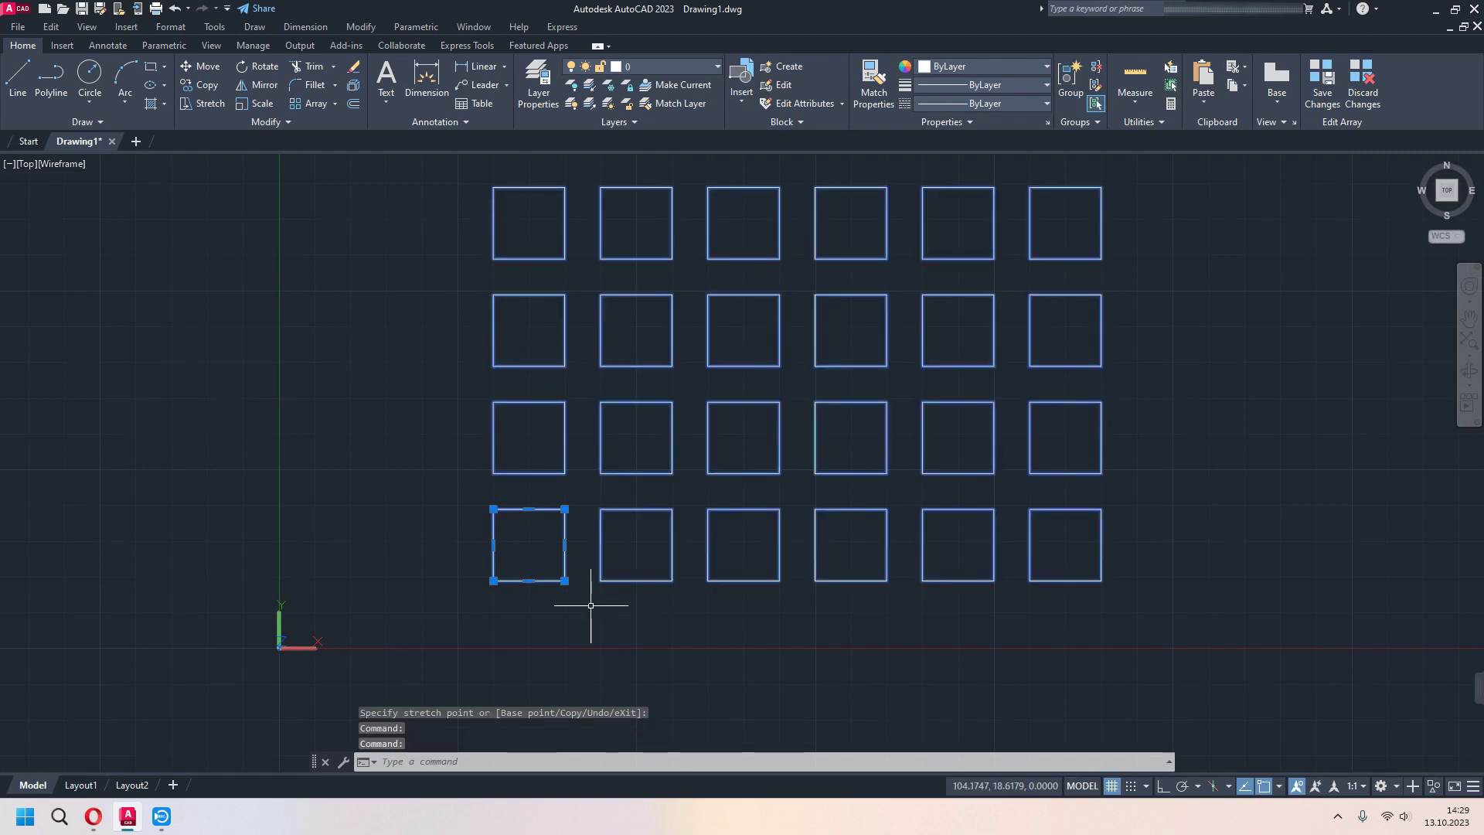
key(Escape)
key(Escape)
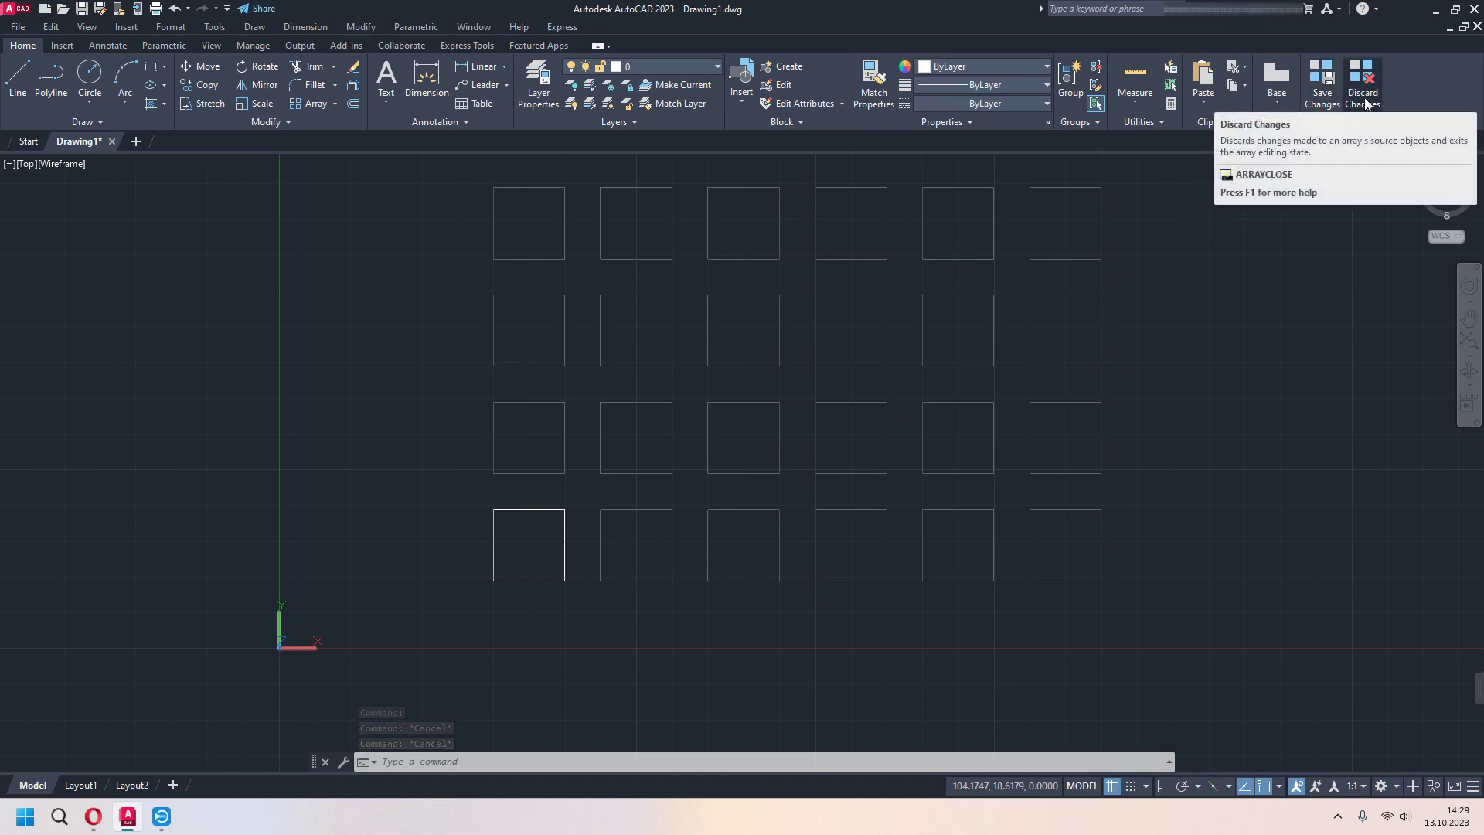
- Save the source edits to the square array and close array editing
click(1322, 91)
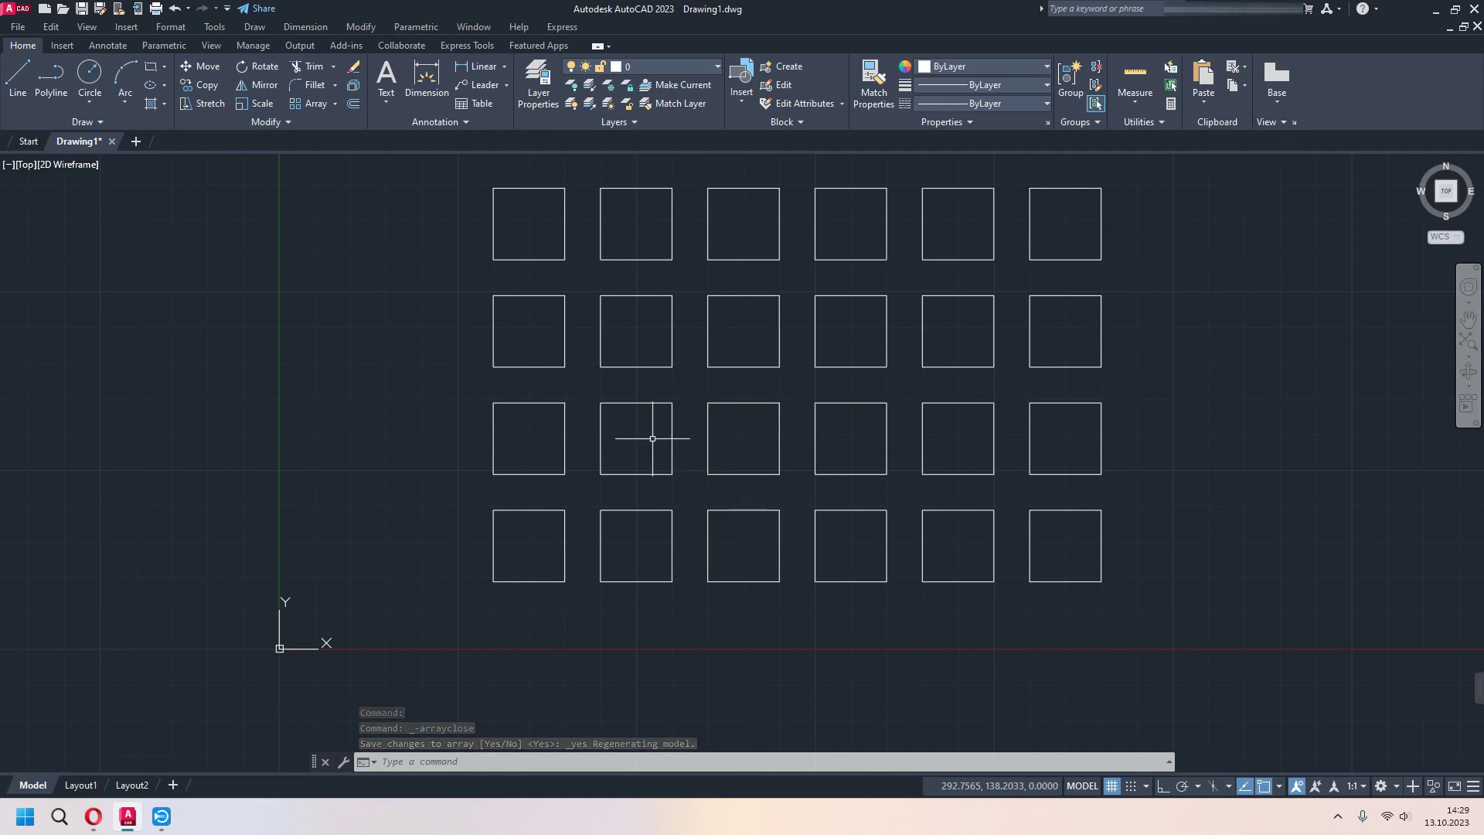
click(661, 475)
scroll(887, 425, down, 3)
mouse_move(888, 425)
middle_down()
mouse_move(933, 467)
mouse_move(576, 490)
middle_up()
scroll(577, 490, down, 2)
click(695, 89)
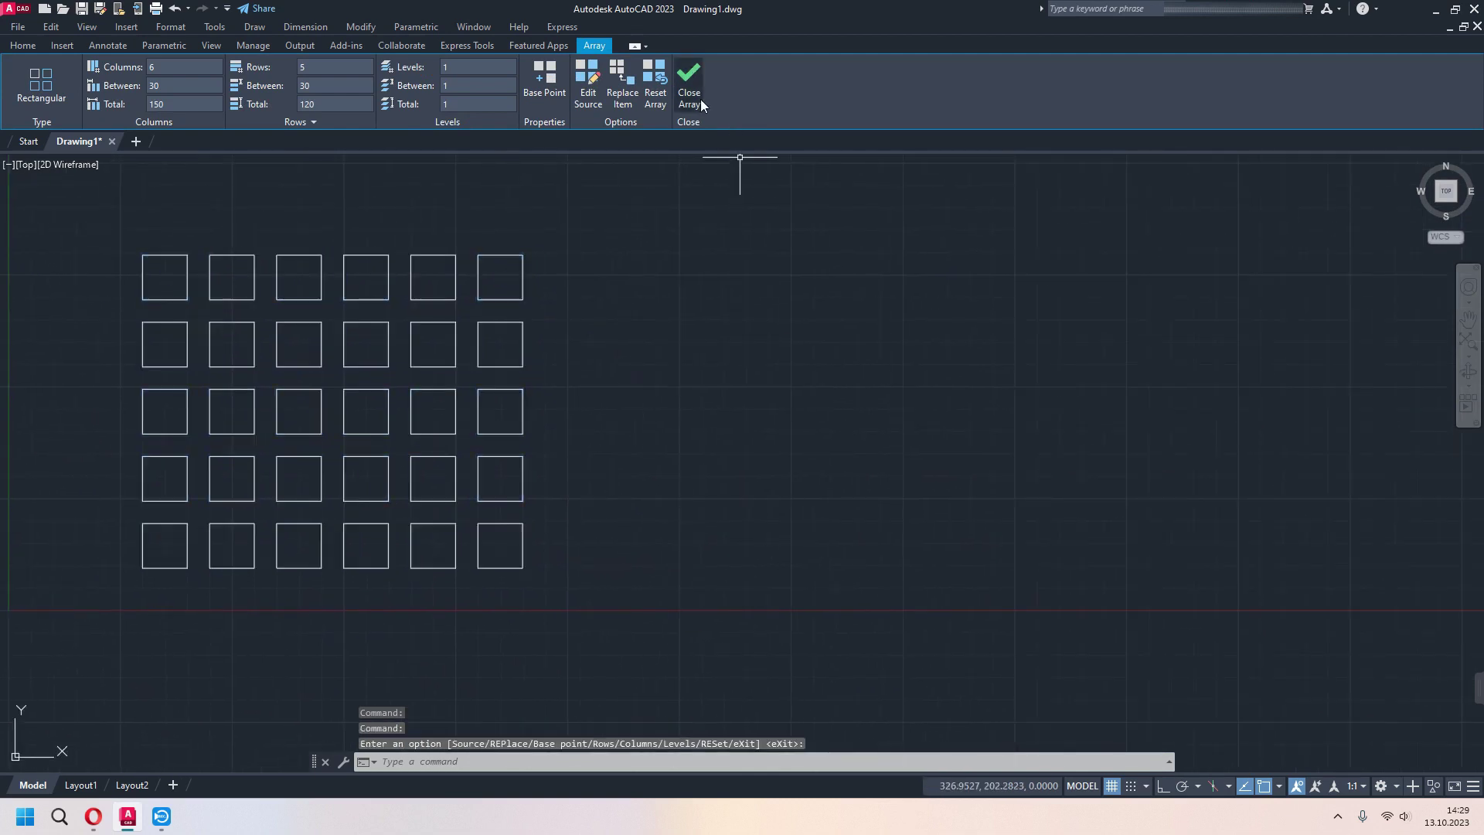
middle_drag(467, 289, 344, 298)
- Draw a 200-unit horizontal line with Ortho on, to the right of the square grid
click(17, 78)
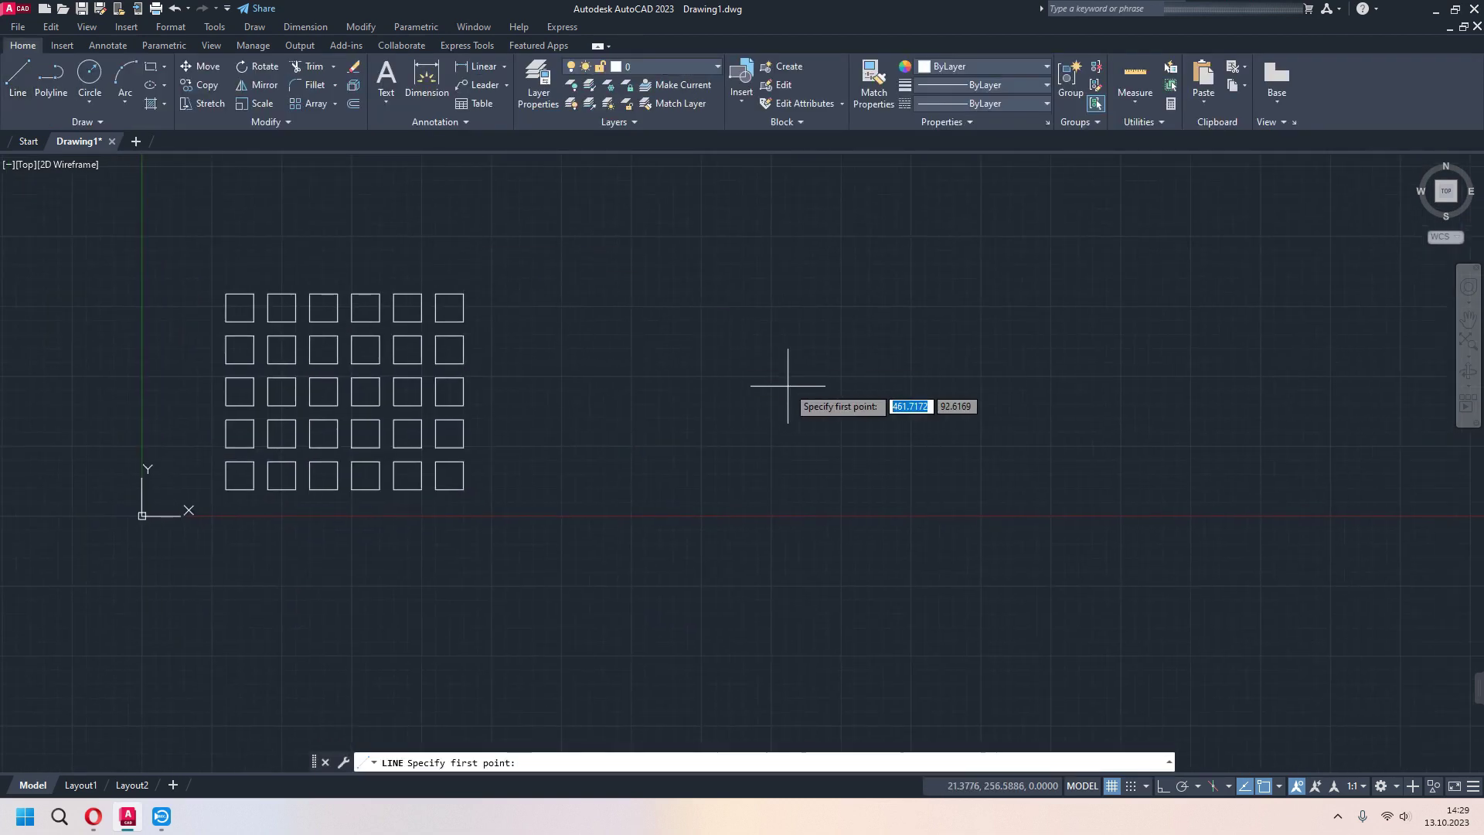
middle_drag(585, 297, 495, 323)
click(484, 309)
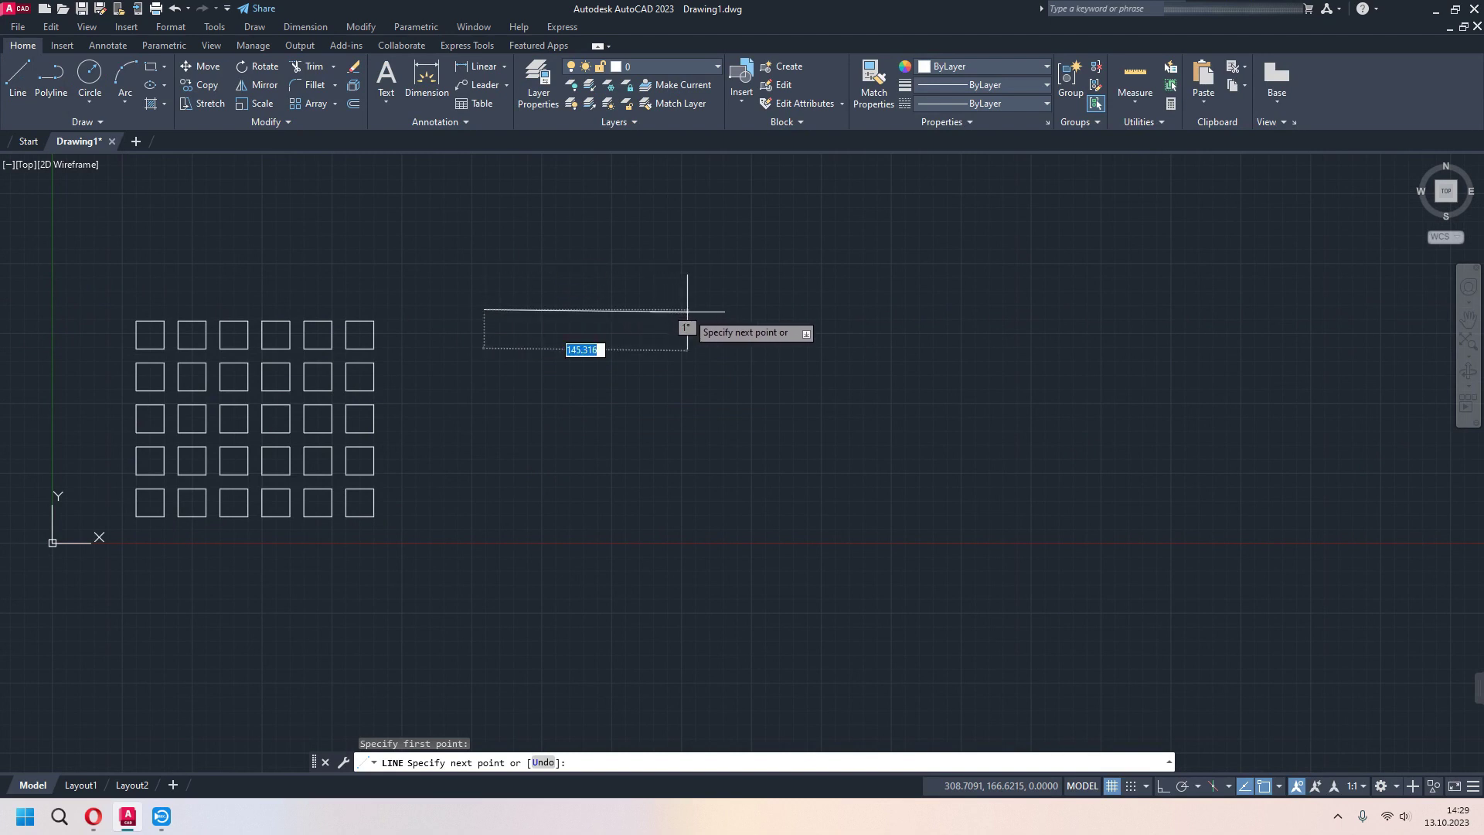
key(F8)
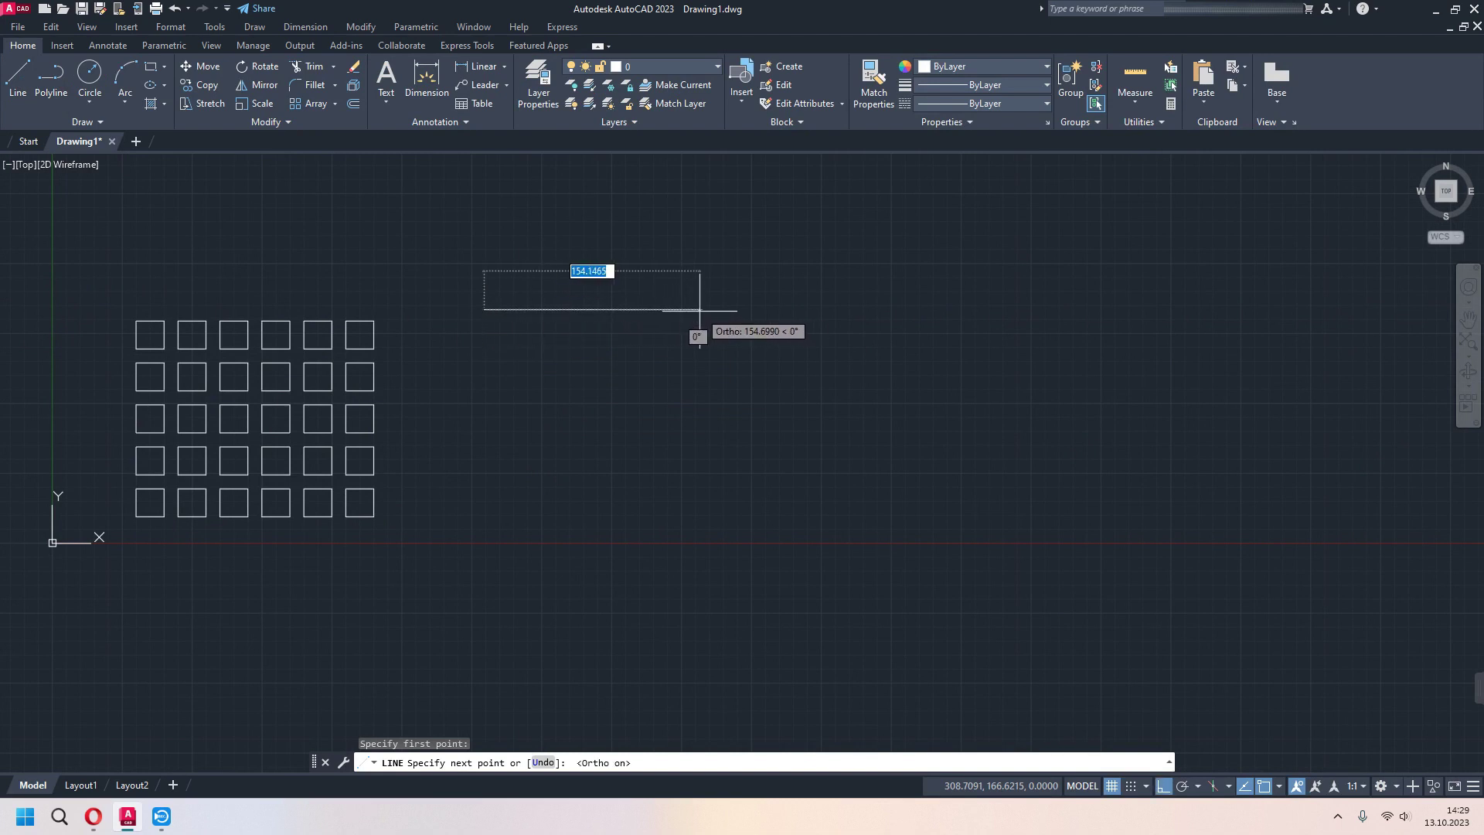
scroll(701, 310, up, 2)
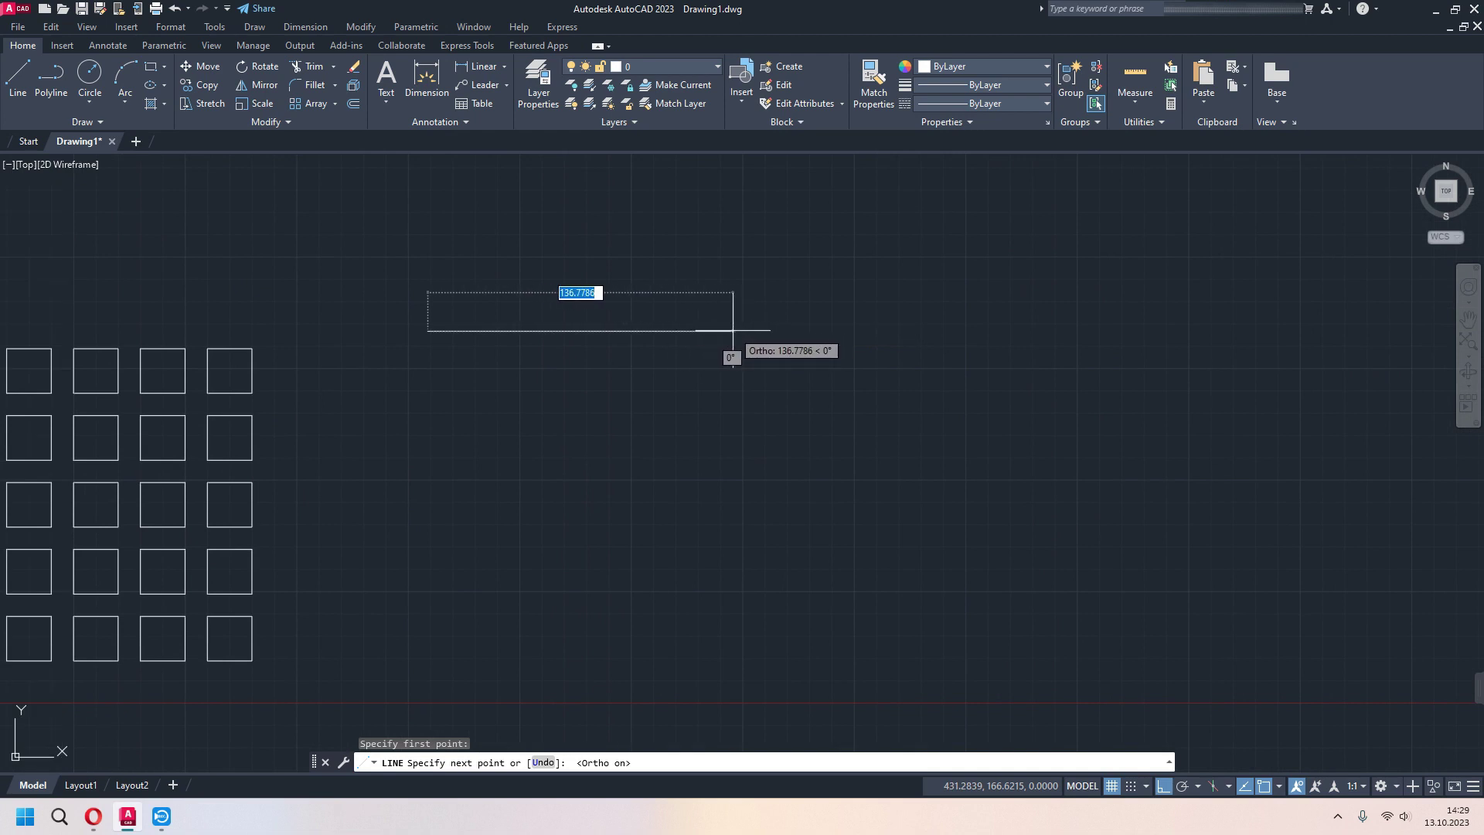
text(100)
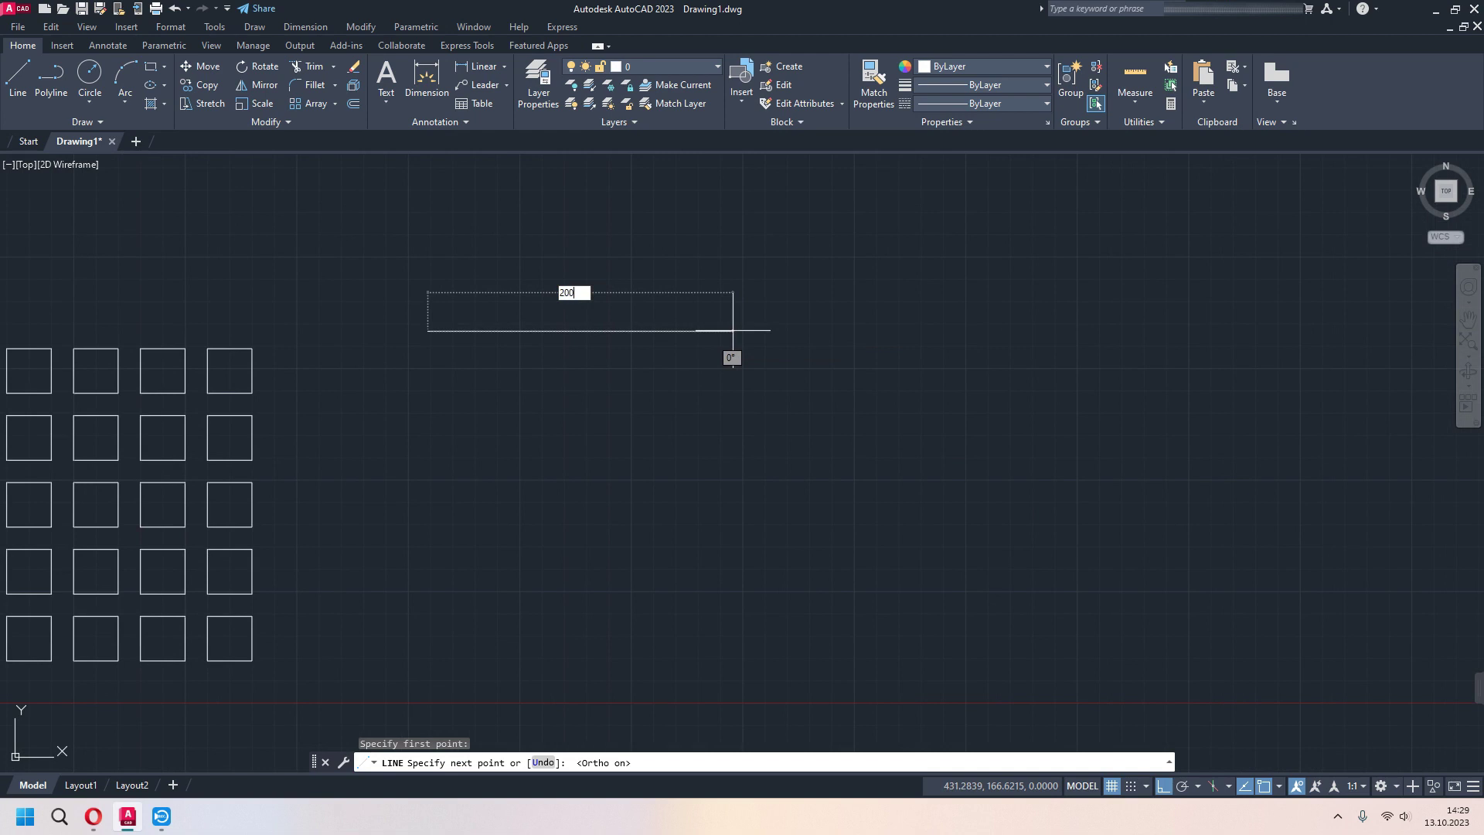
key(Return)
key(Escape)
- Draw a 20-unit vertical tick down from the horizontal line's left end and select it
middle_drag(773, 417, 779, 443)
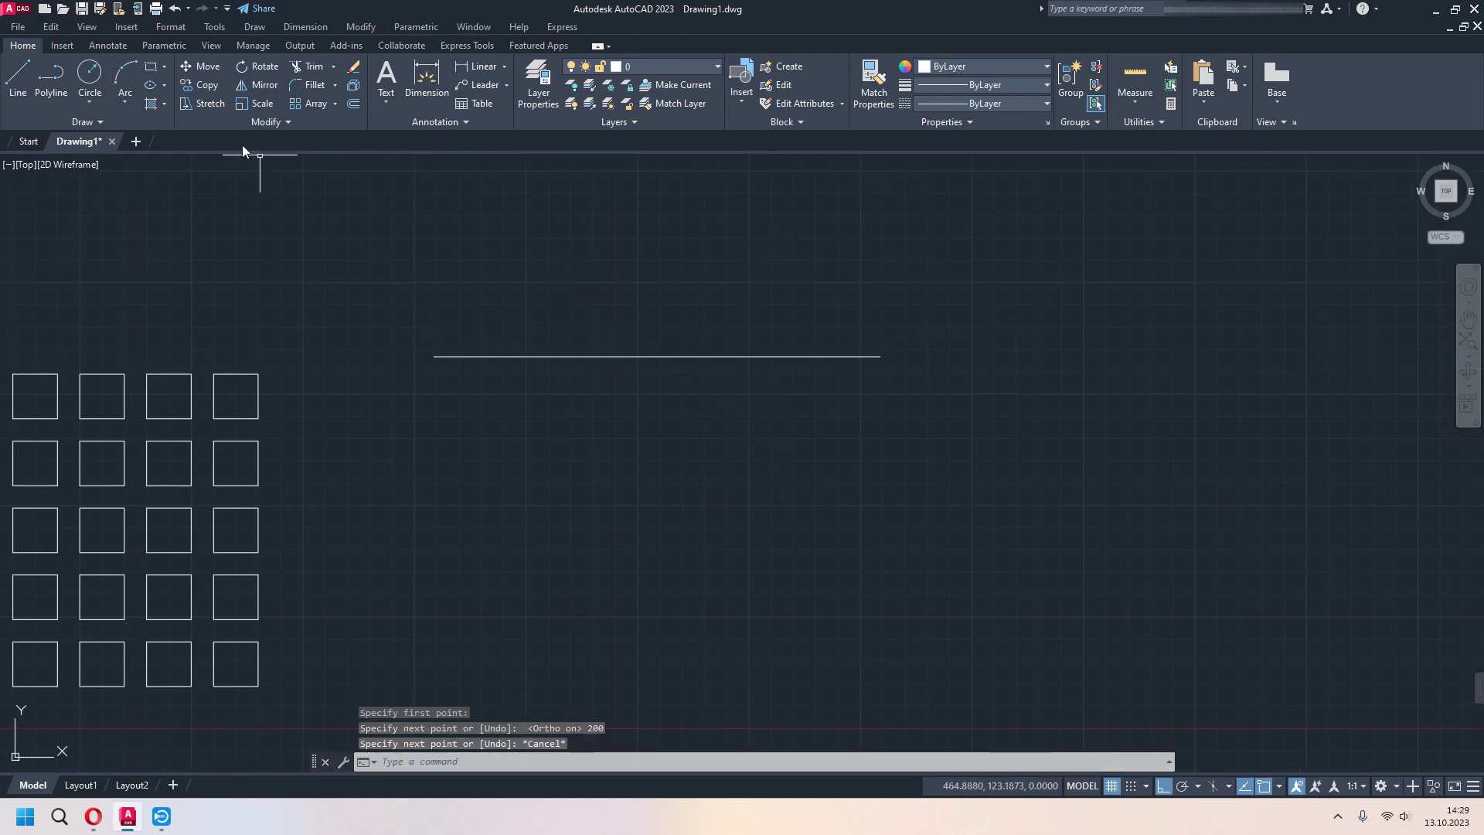
key(Return)
middle_drag(568, 297, 600, 239)
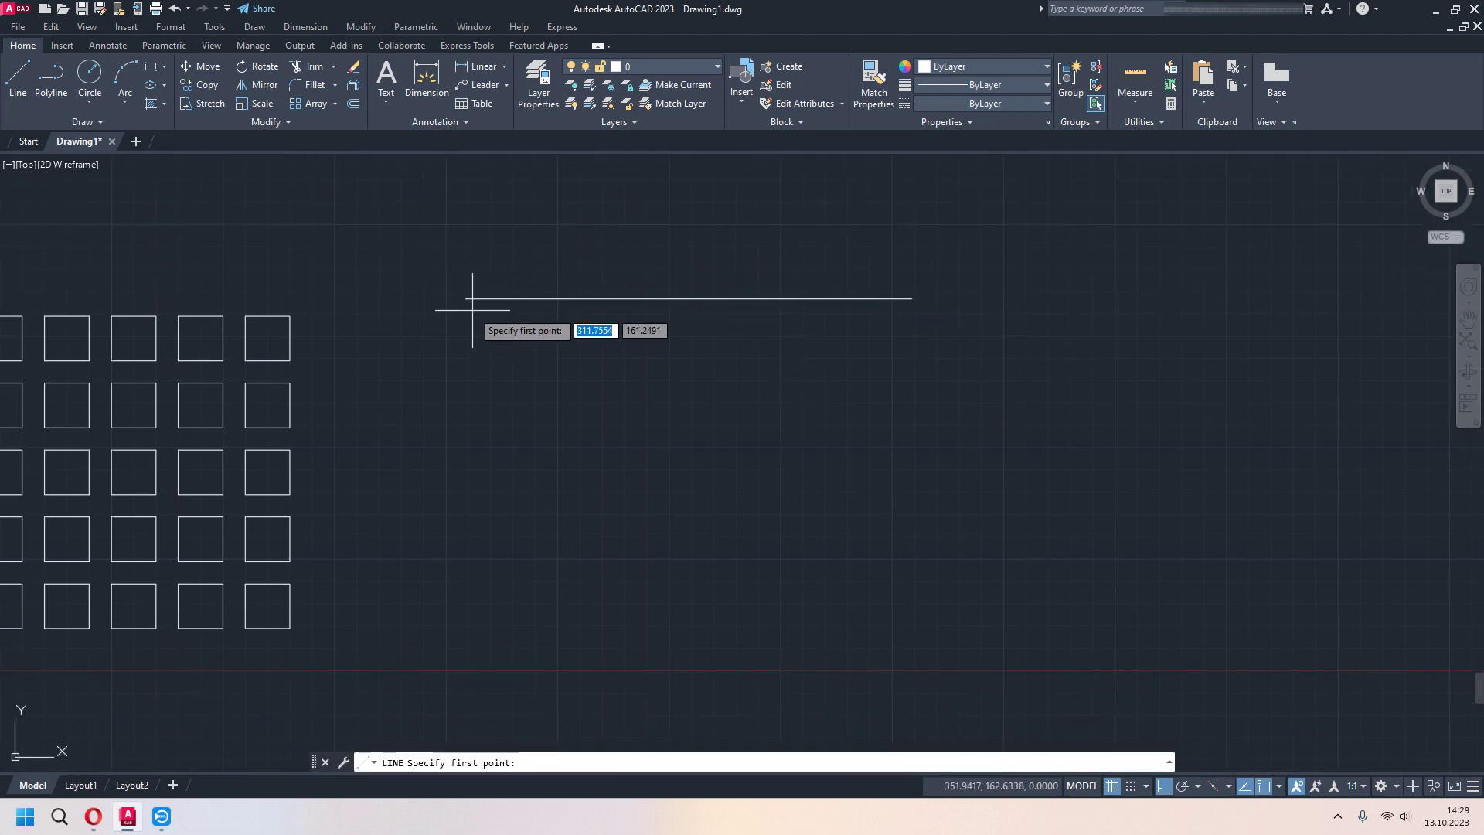
click(465, 298)
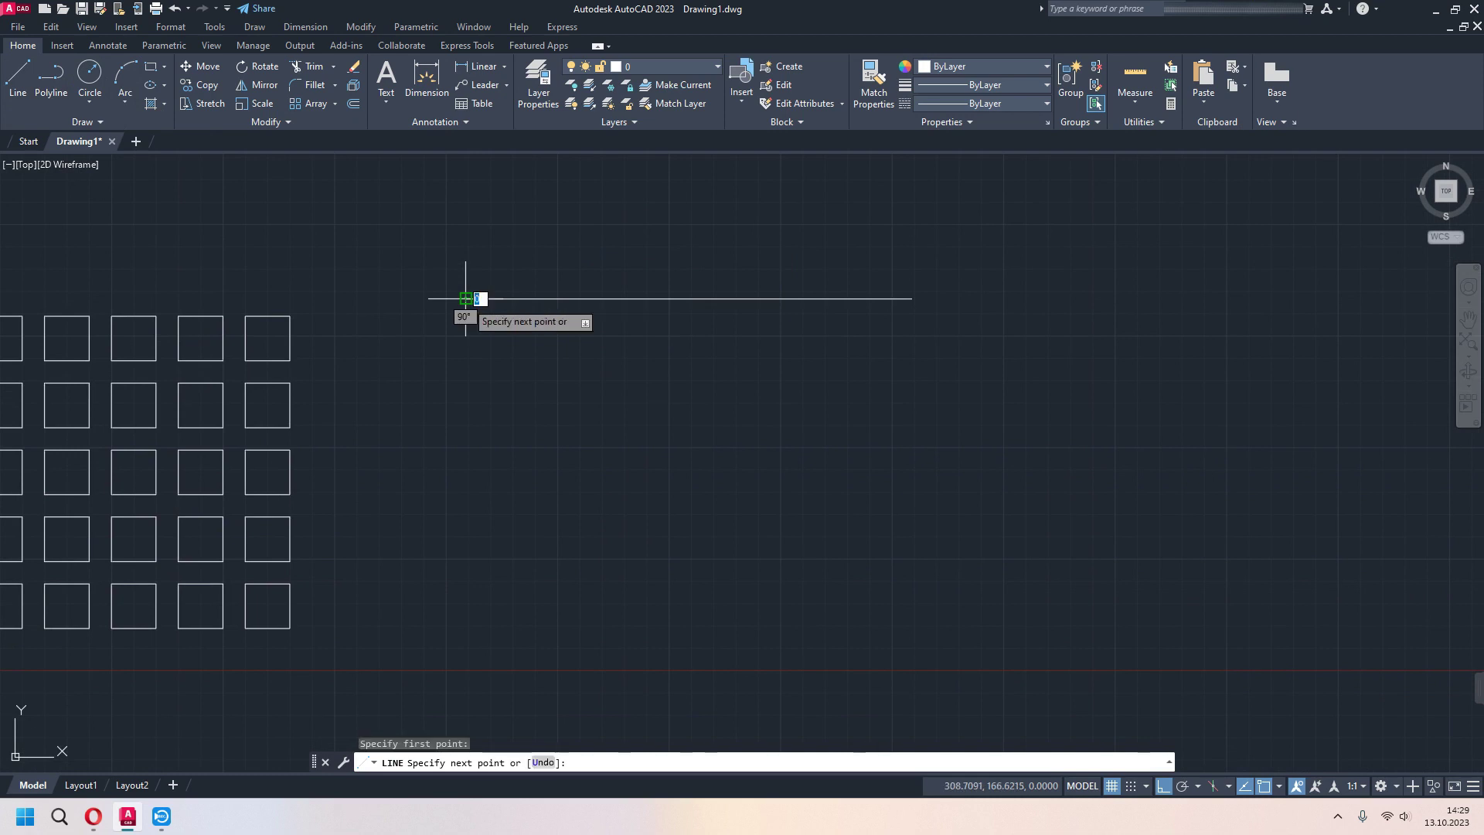
text(20)
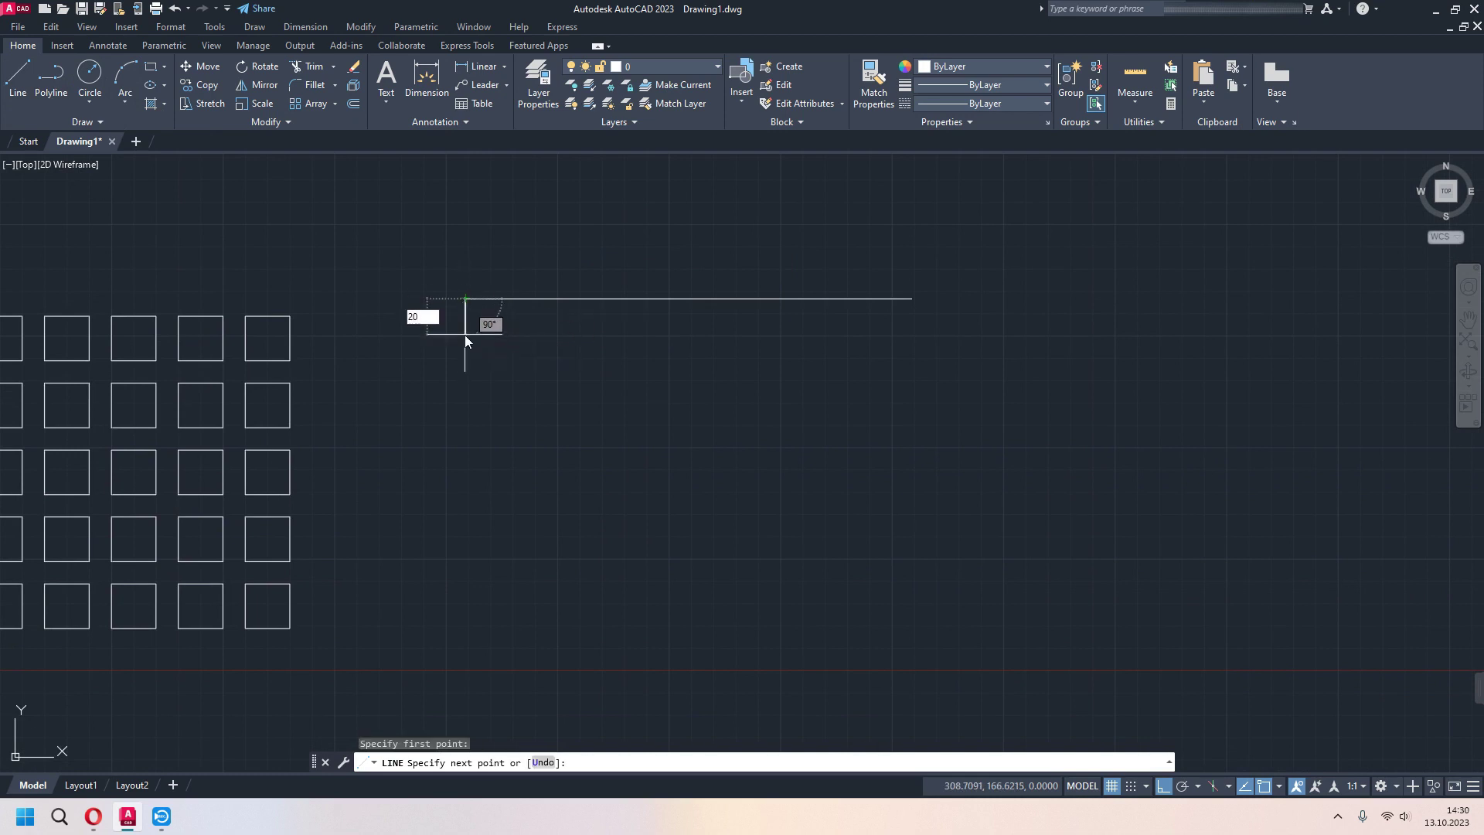
key(Return)
key(Escape)
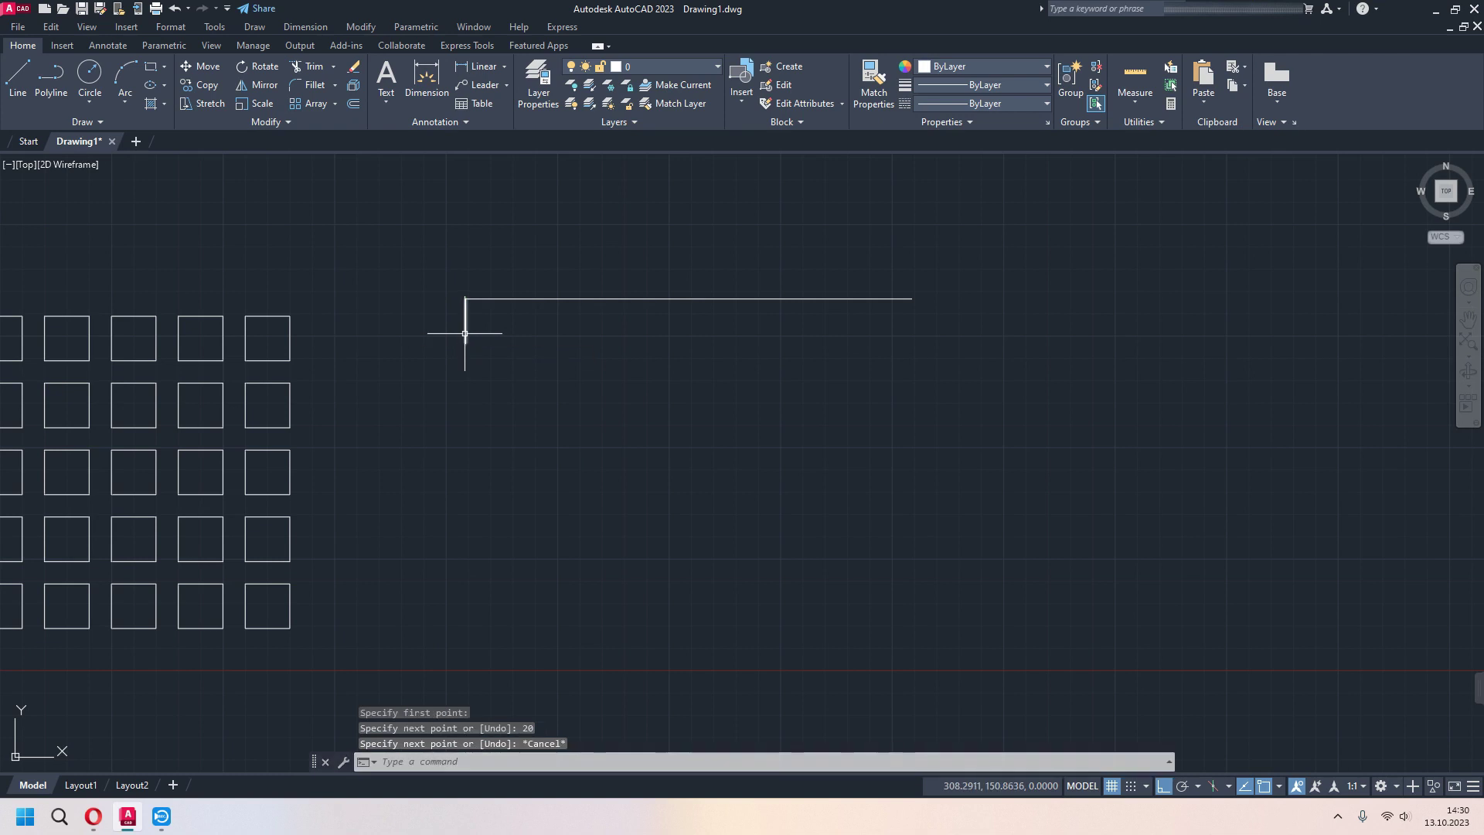
scroll(451, 311, up, 2)
click(460, 313)
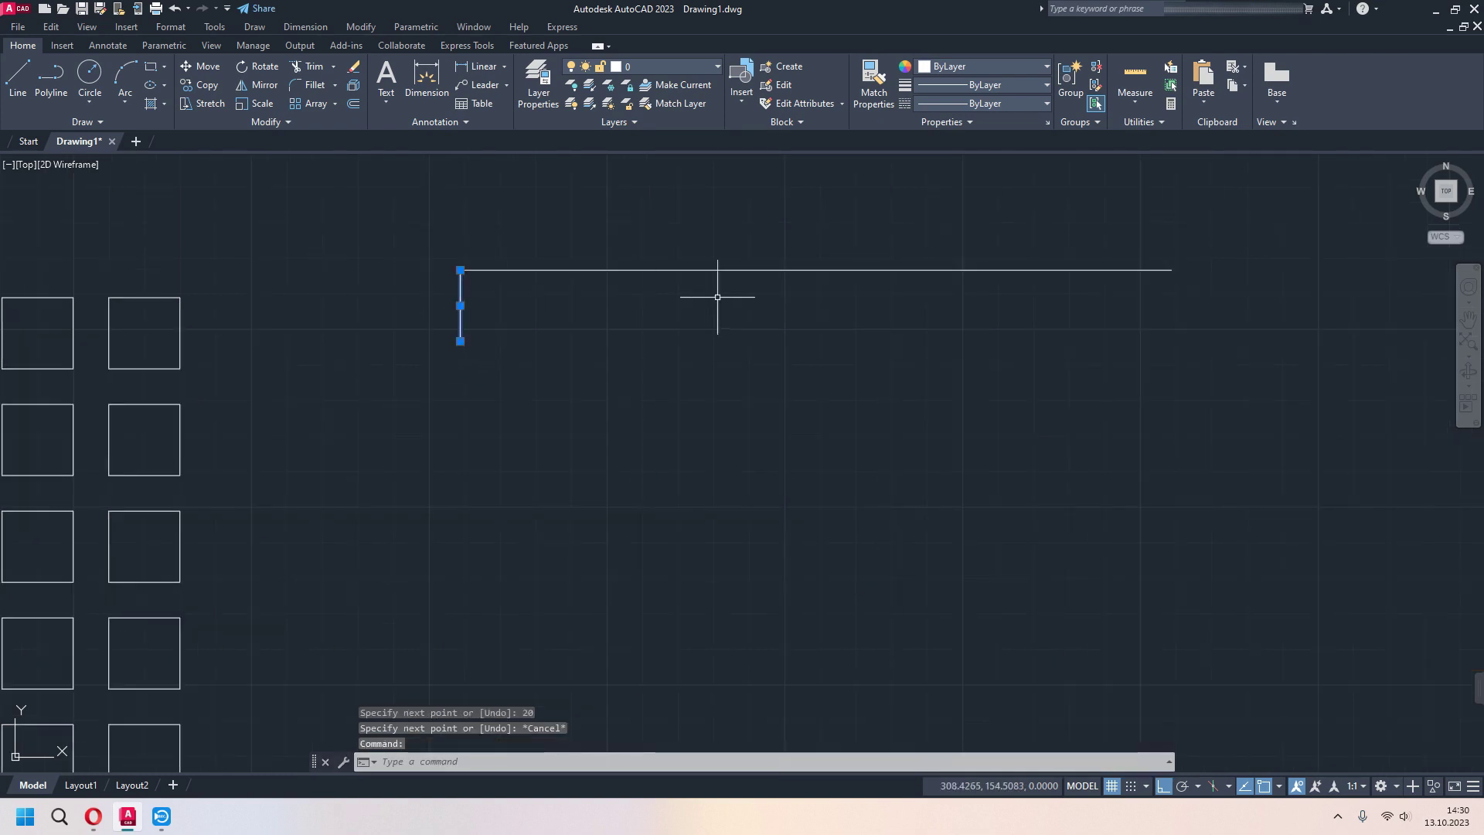
middle_drag(1176, 296, 410, 371)
text(AR)
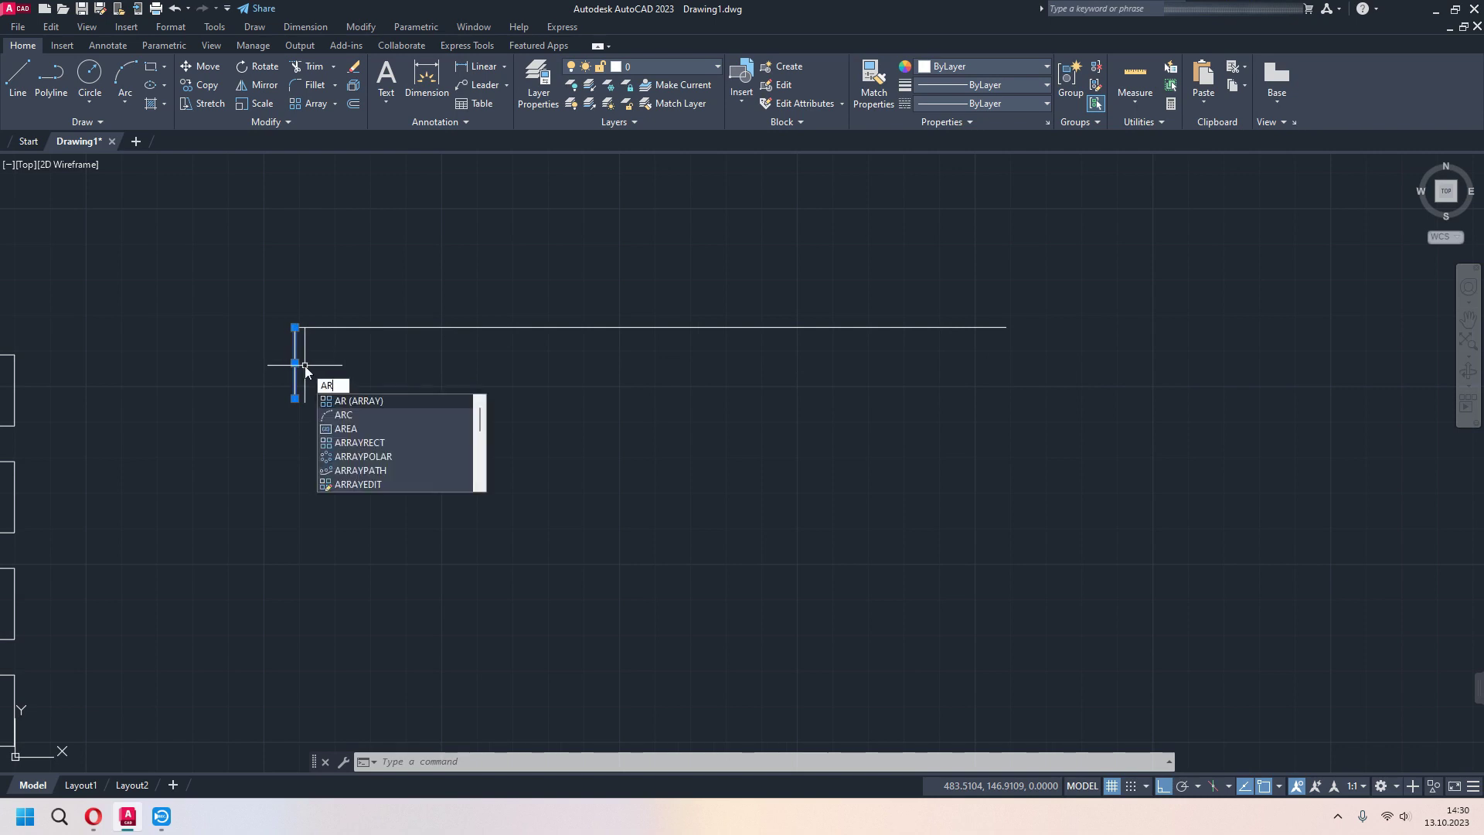
- Start a rectangular array of the tick and set it to a single row
key(Return)
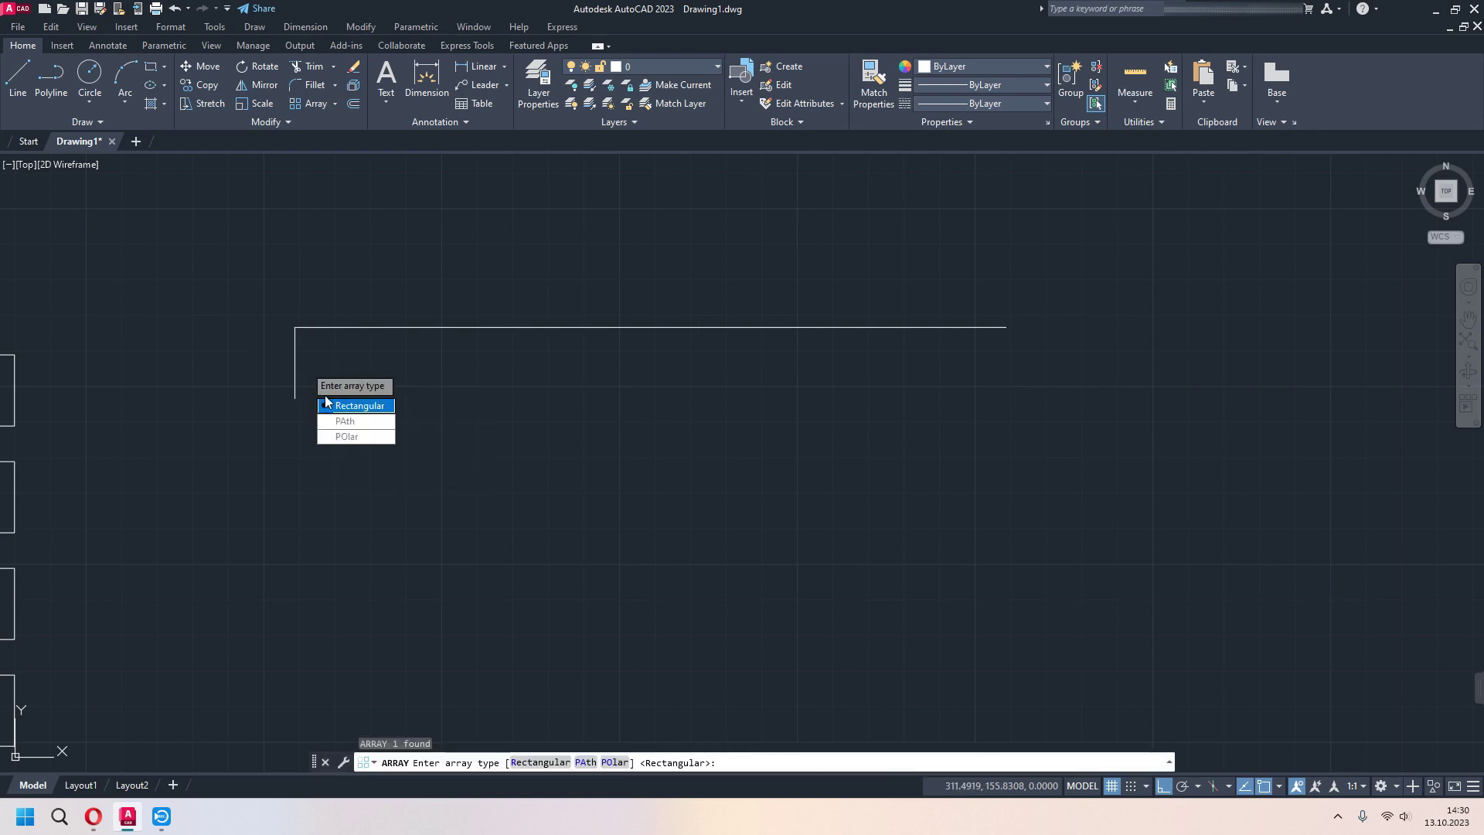
click(349, 407)
mouse_move(397, 391)
middle_down()
mouse_move(453, 403)
mouse_move(301, 406)
mouse_move(342, 427)
middle_up()
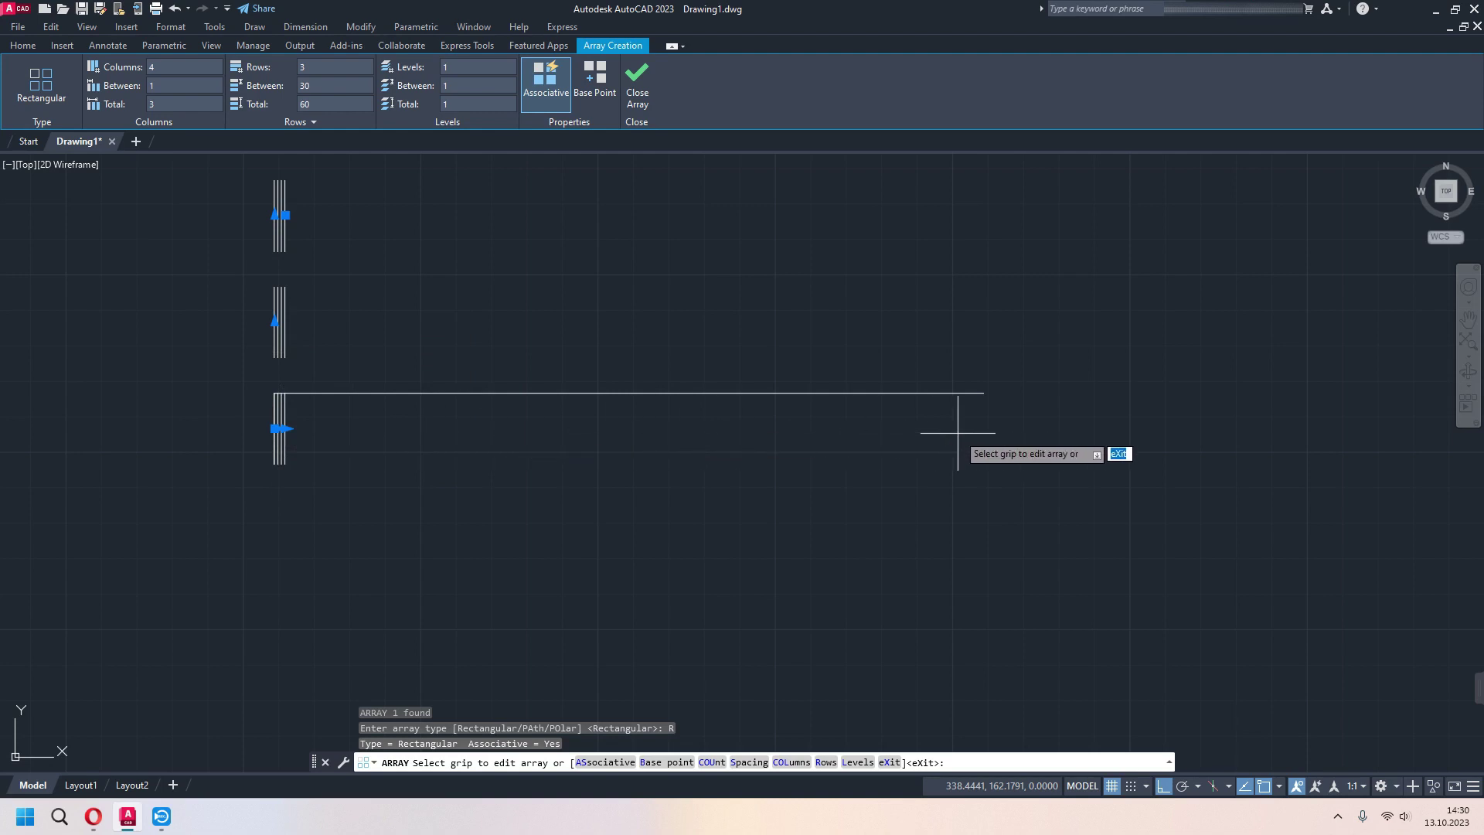
click(319, 68)
text(1)
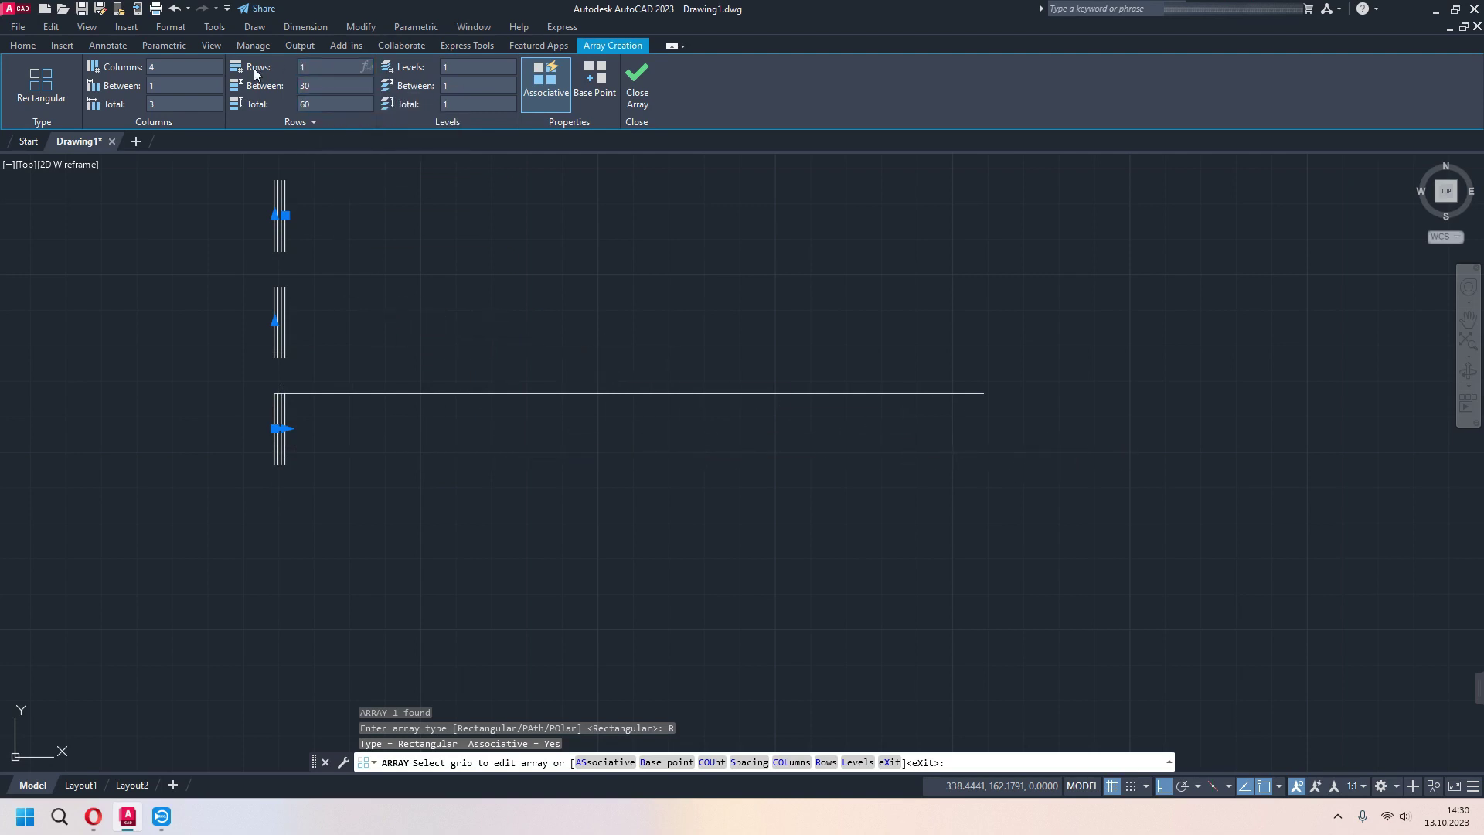
key(Return)
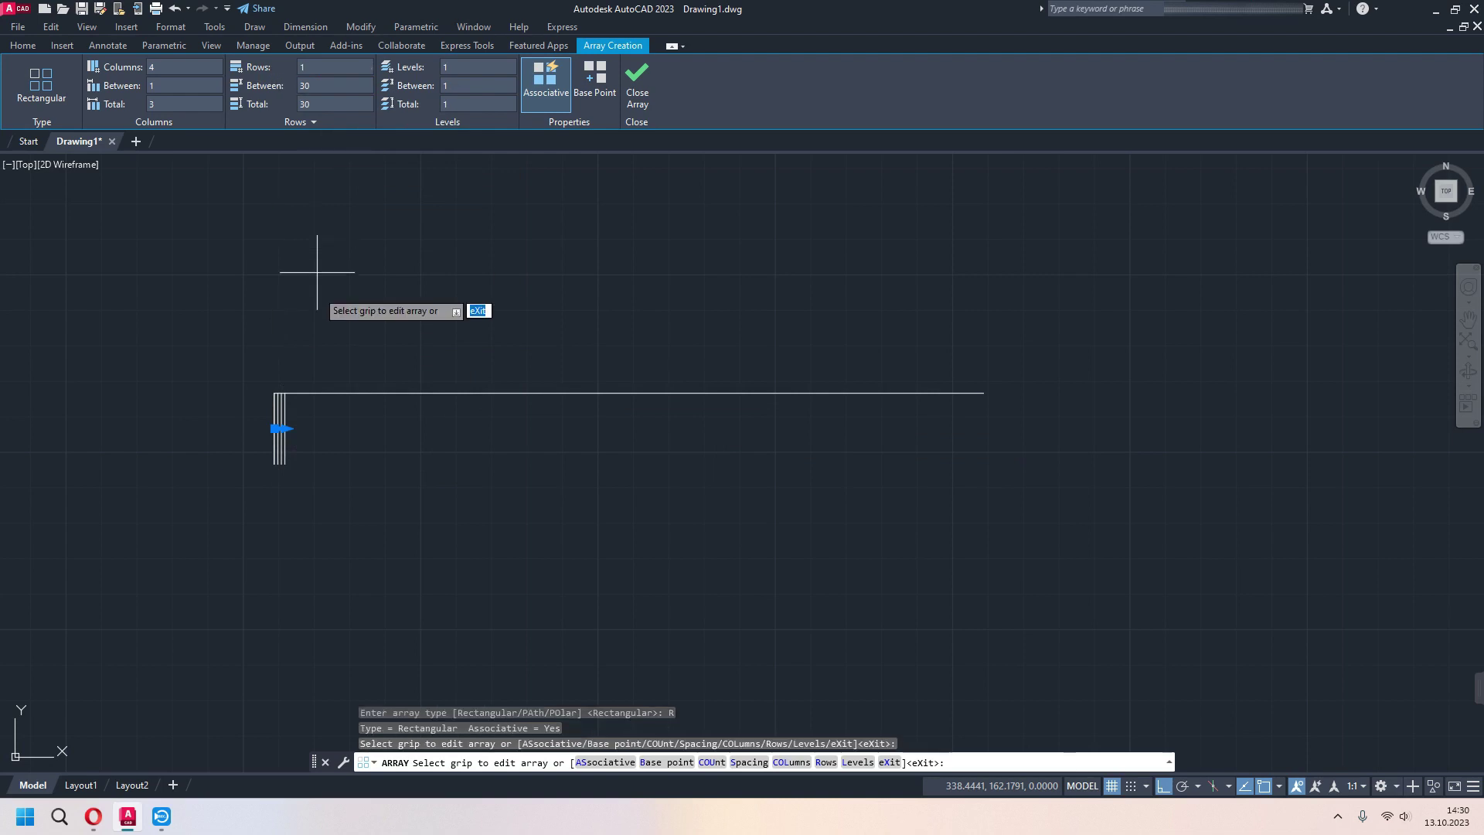
middle_drag(317, 258, 379, 243)
scroll(193, 167, up, 2)
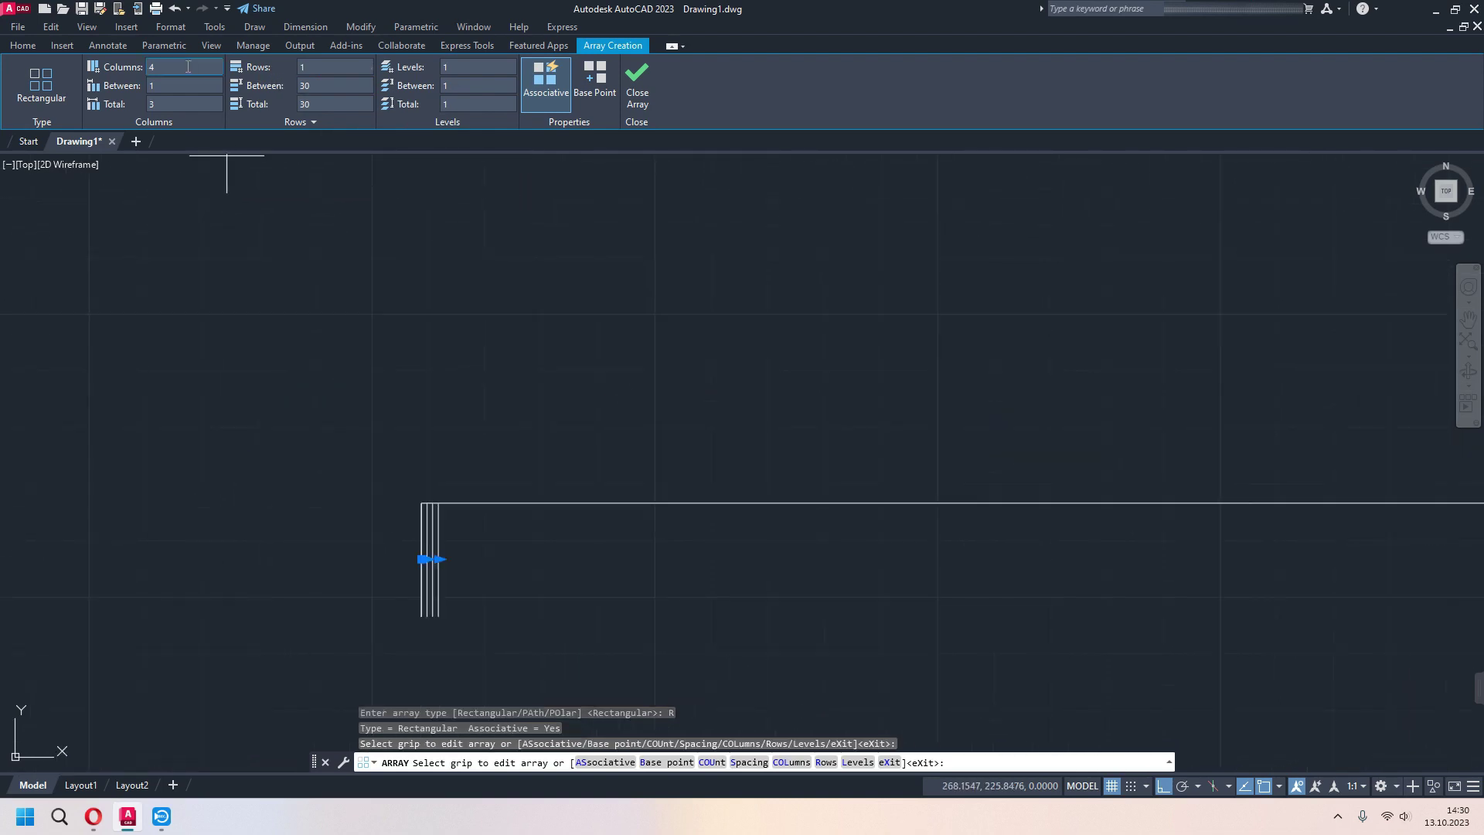
scroll(432, 278, down, 2)
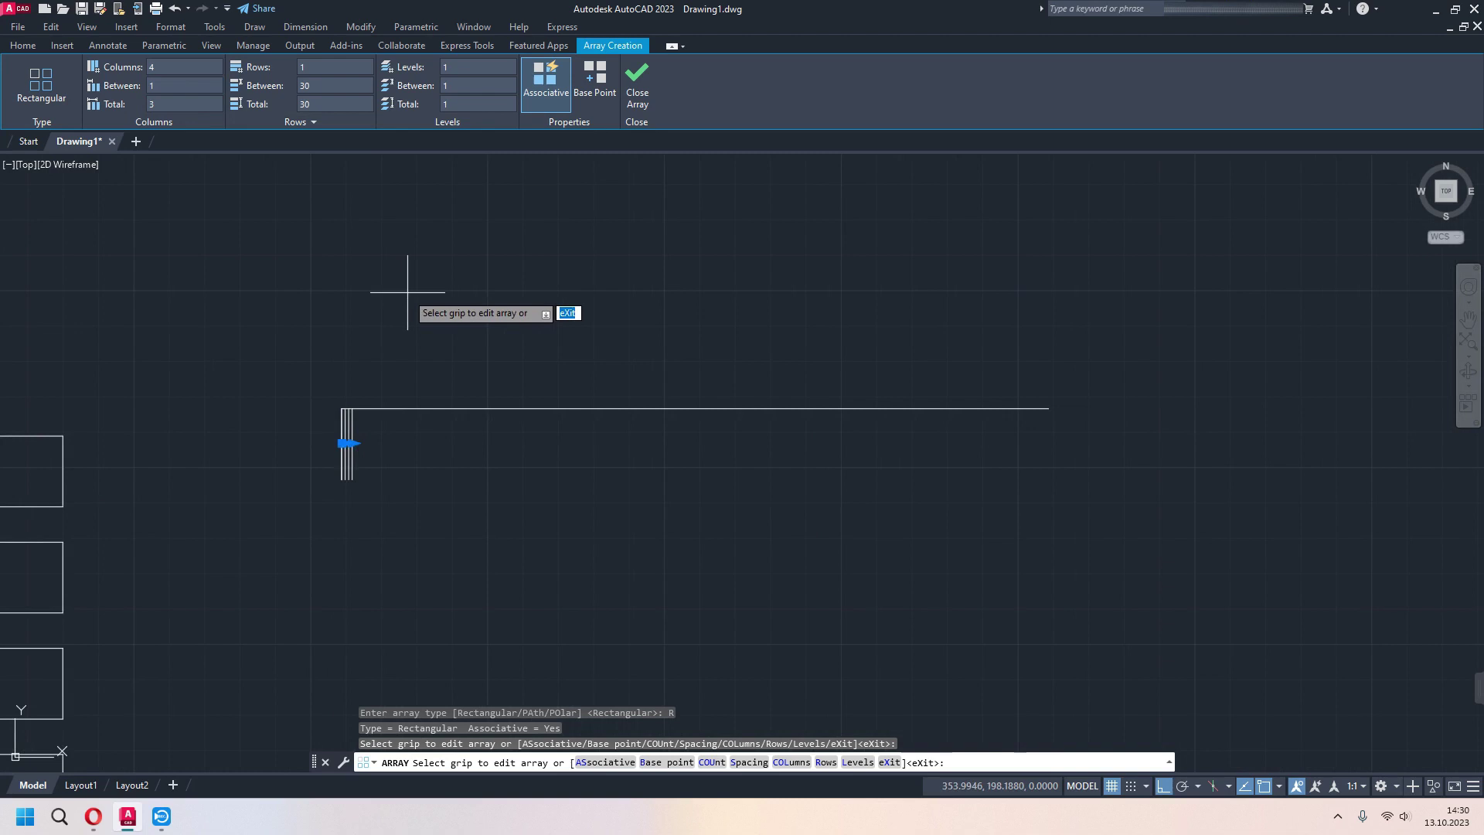
- Set the tick array to 21 columns spaced 10 apart, spanning the 200-unit line
text(20)
key(Return)
click(173, 84)
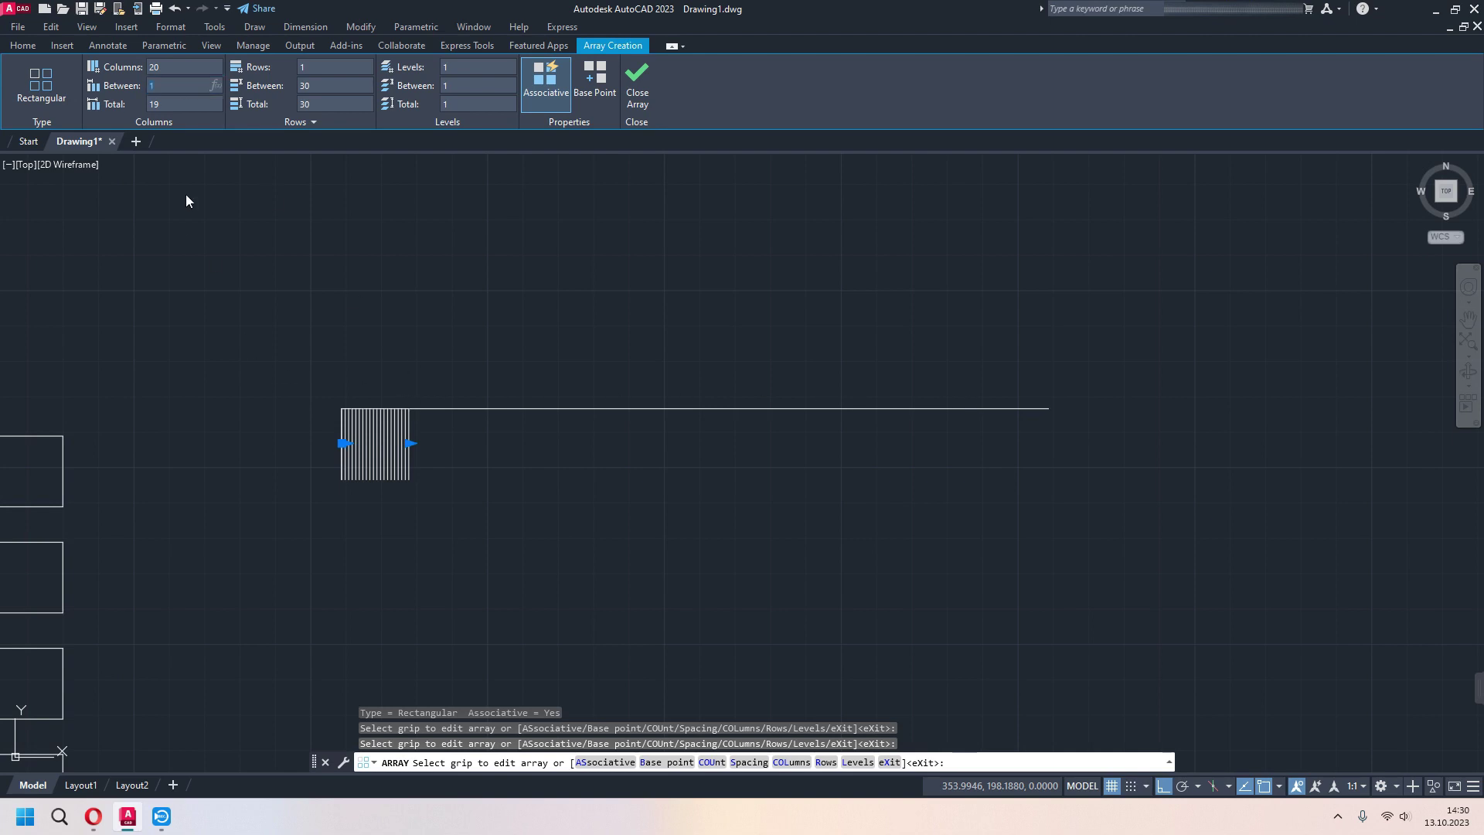
text(20)
text(50)
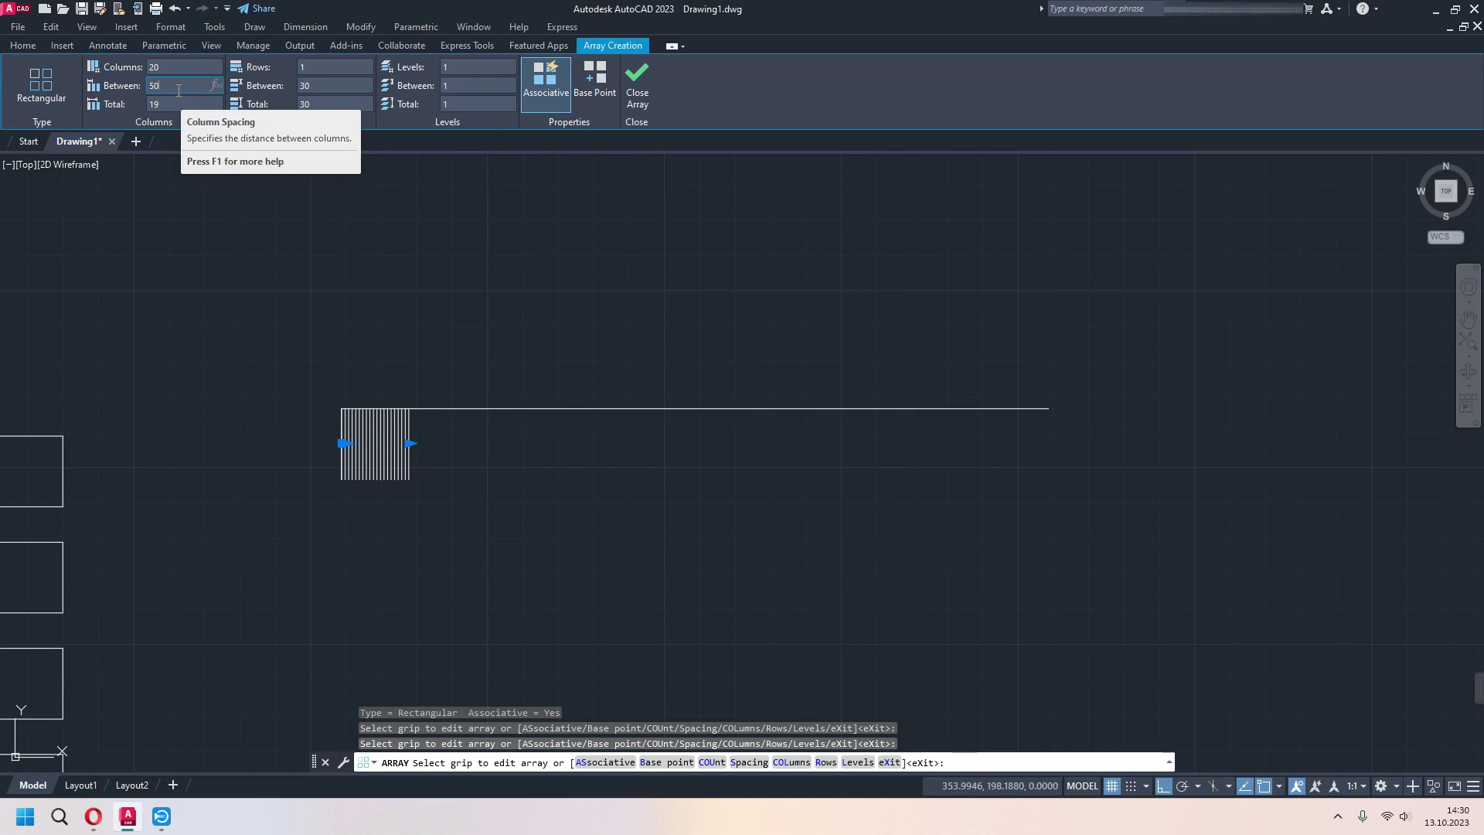
key(Return)
scroll(888, 434, down, 5)
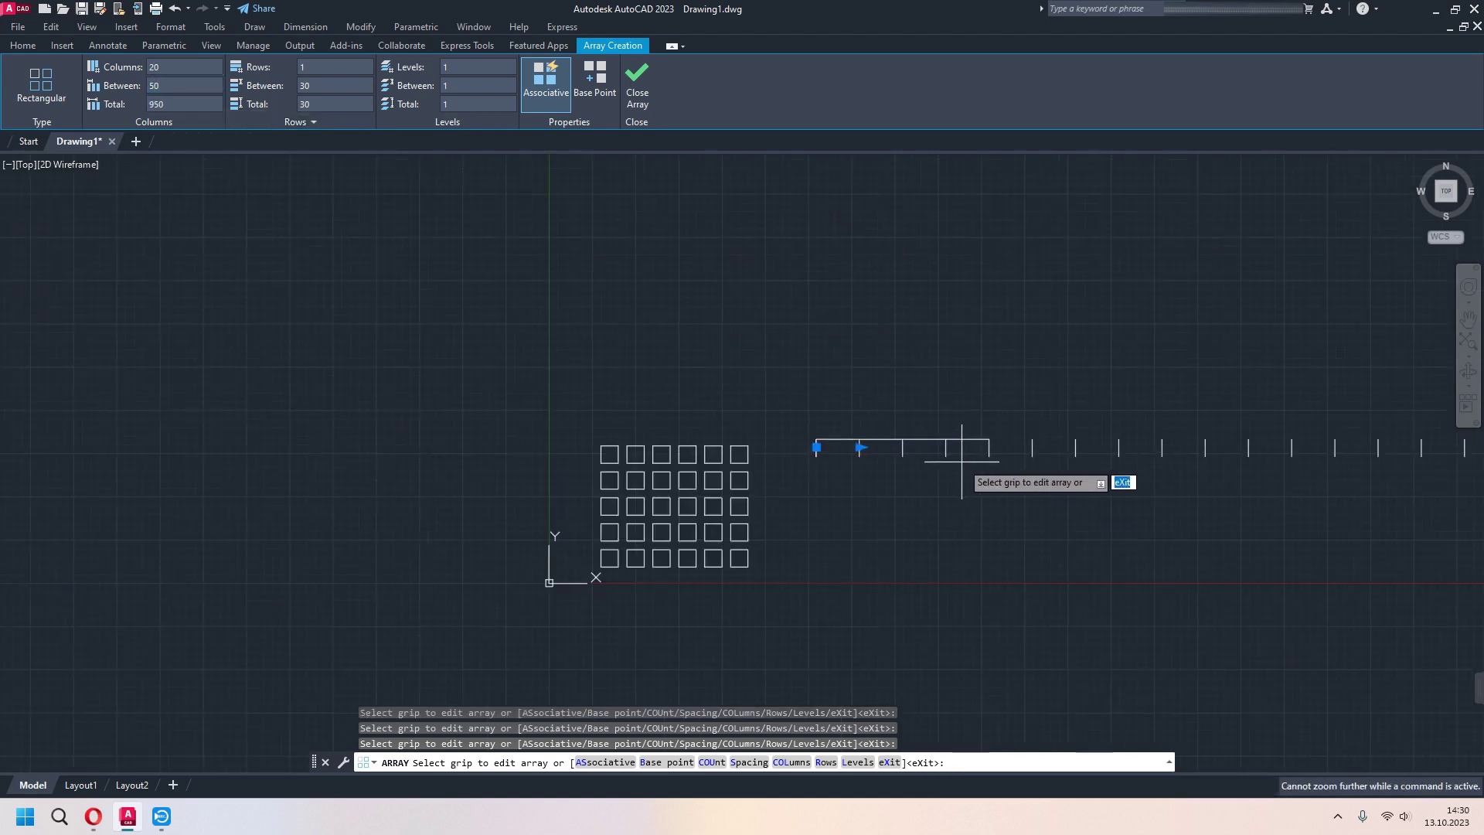
middle_drag(961, 495, 867, 529)
middle_drag(745, 520, 702, 523)
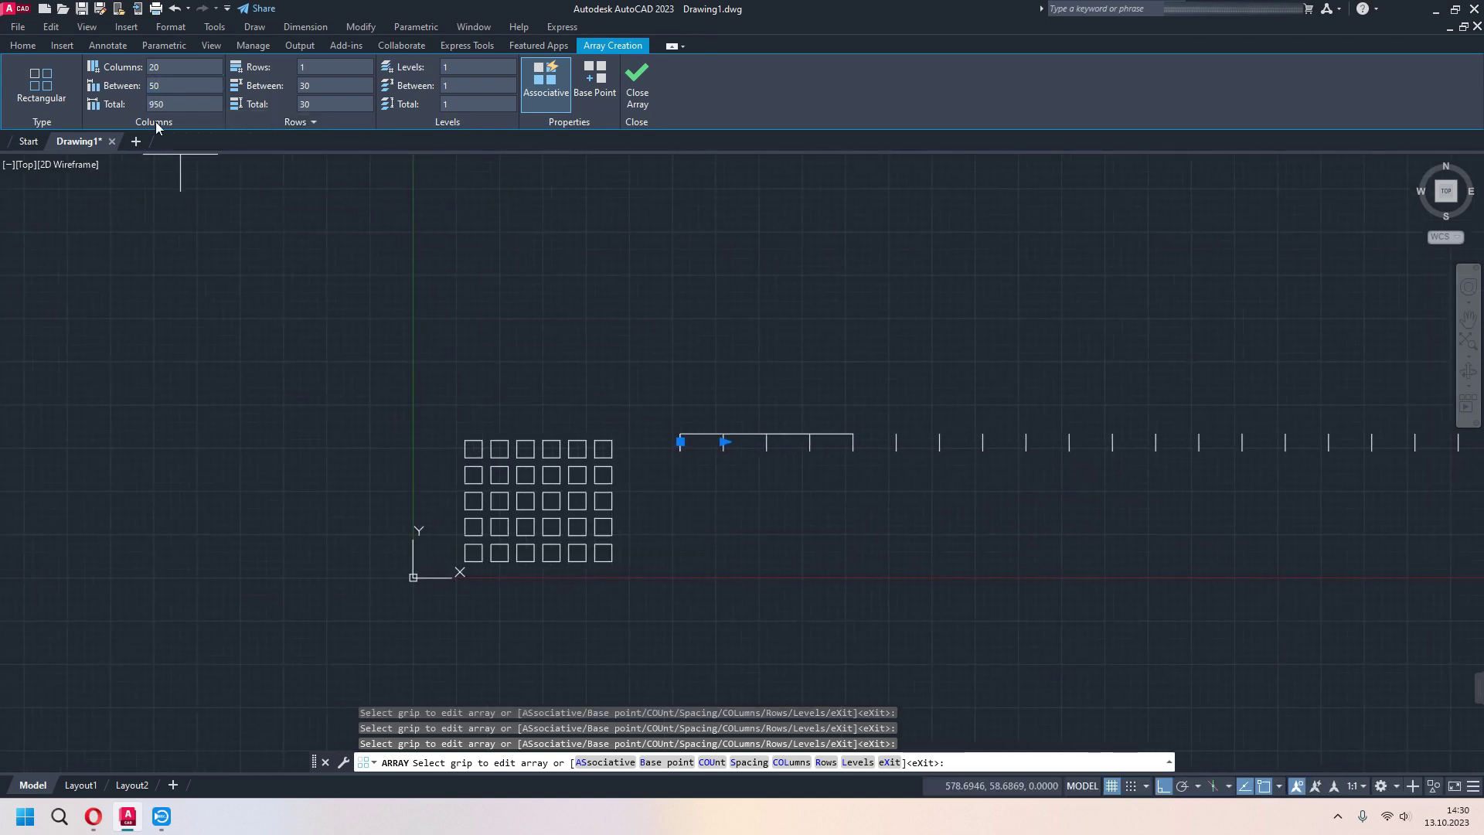
key(Return)
scroll(887, 434, up, 4)
scroll(851, 445, up, 2)
middle_drag(720, 467, 1018, 445)
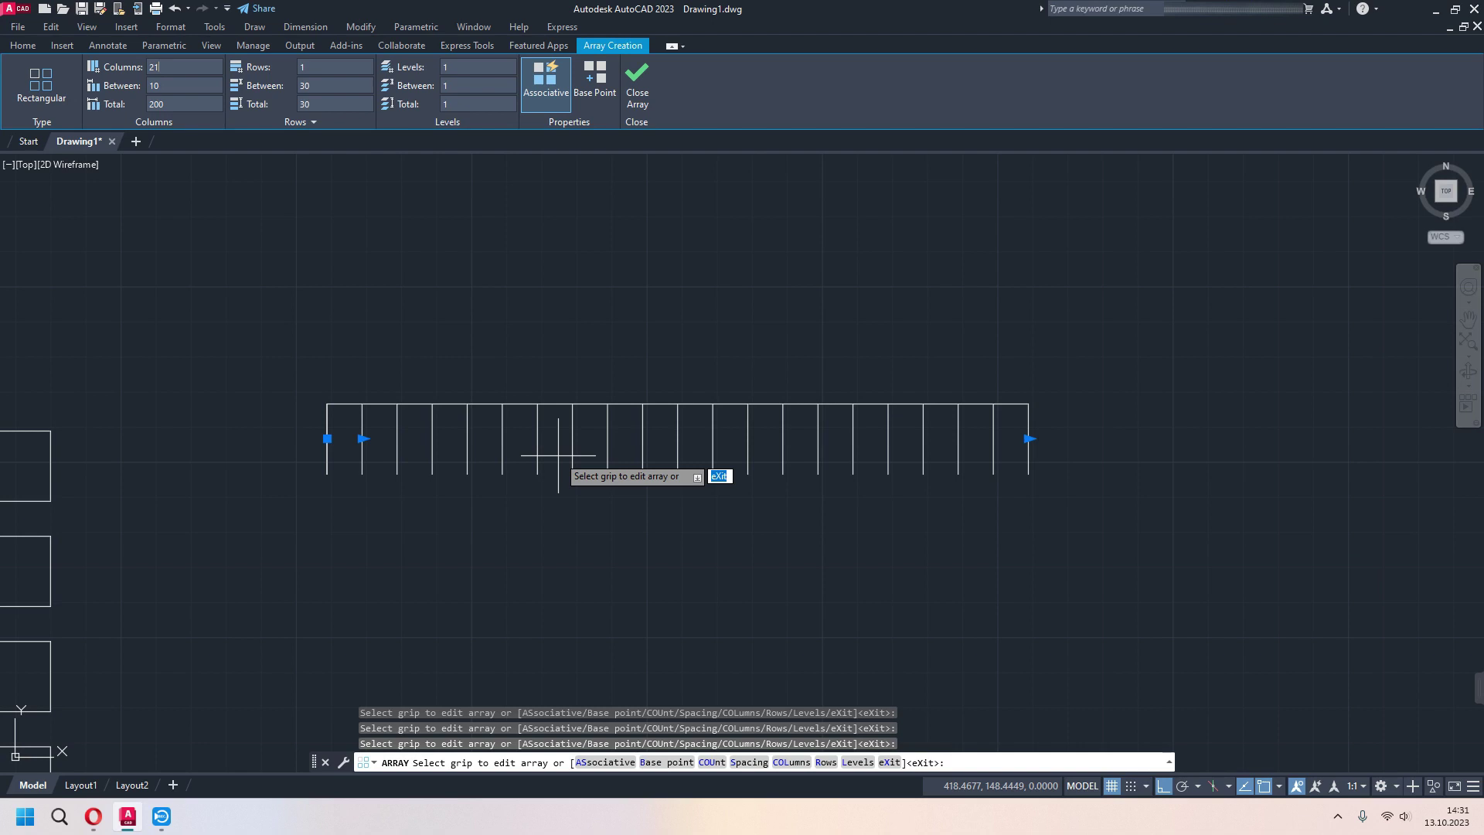
key(Return)
middle_drag(558, 455, 659, 422)
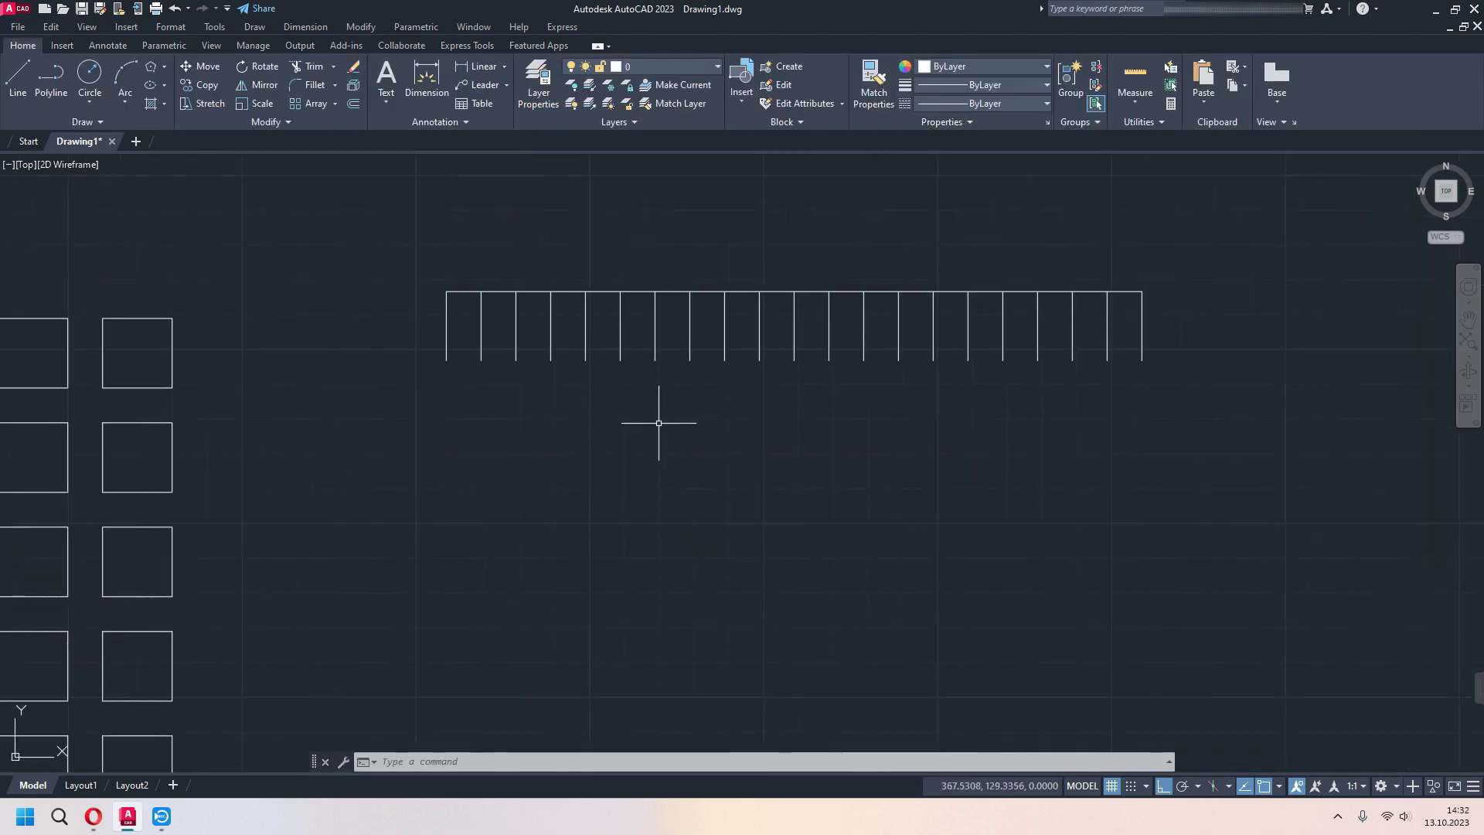
- Draw a radius-10 circle below the tick row and begin an array from it
click(92, 96)
middle_drag(601, 420, 585, 238)
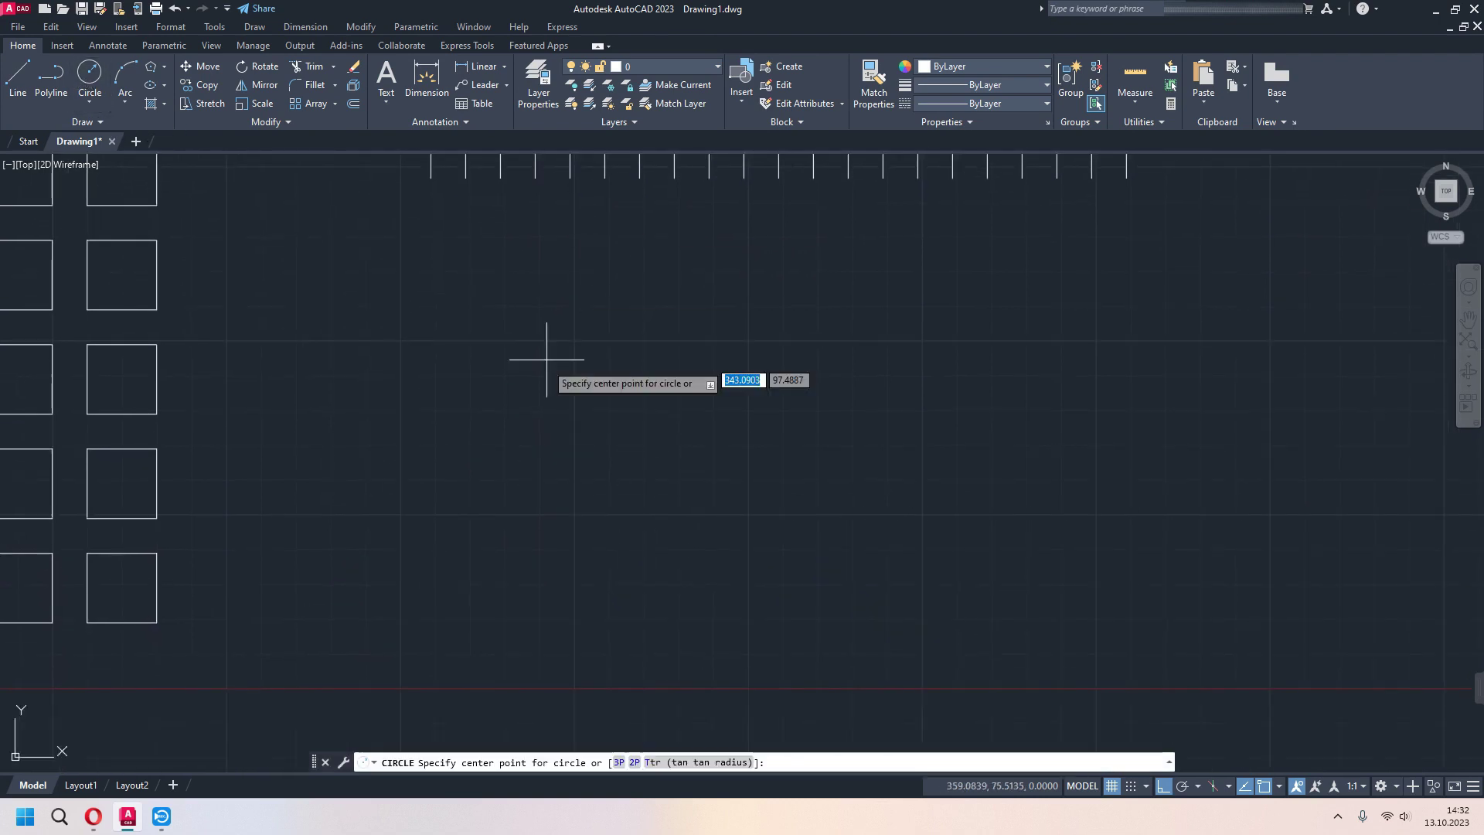
click(489, 523)
text(1)
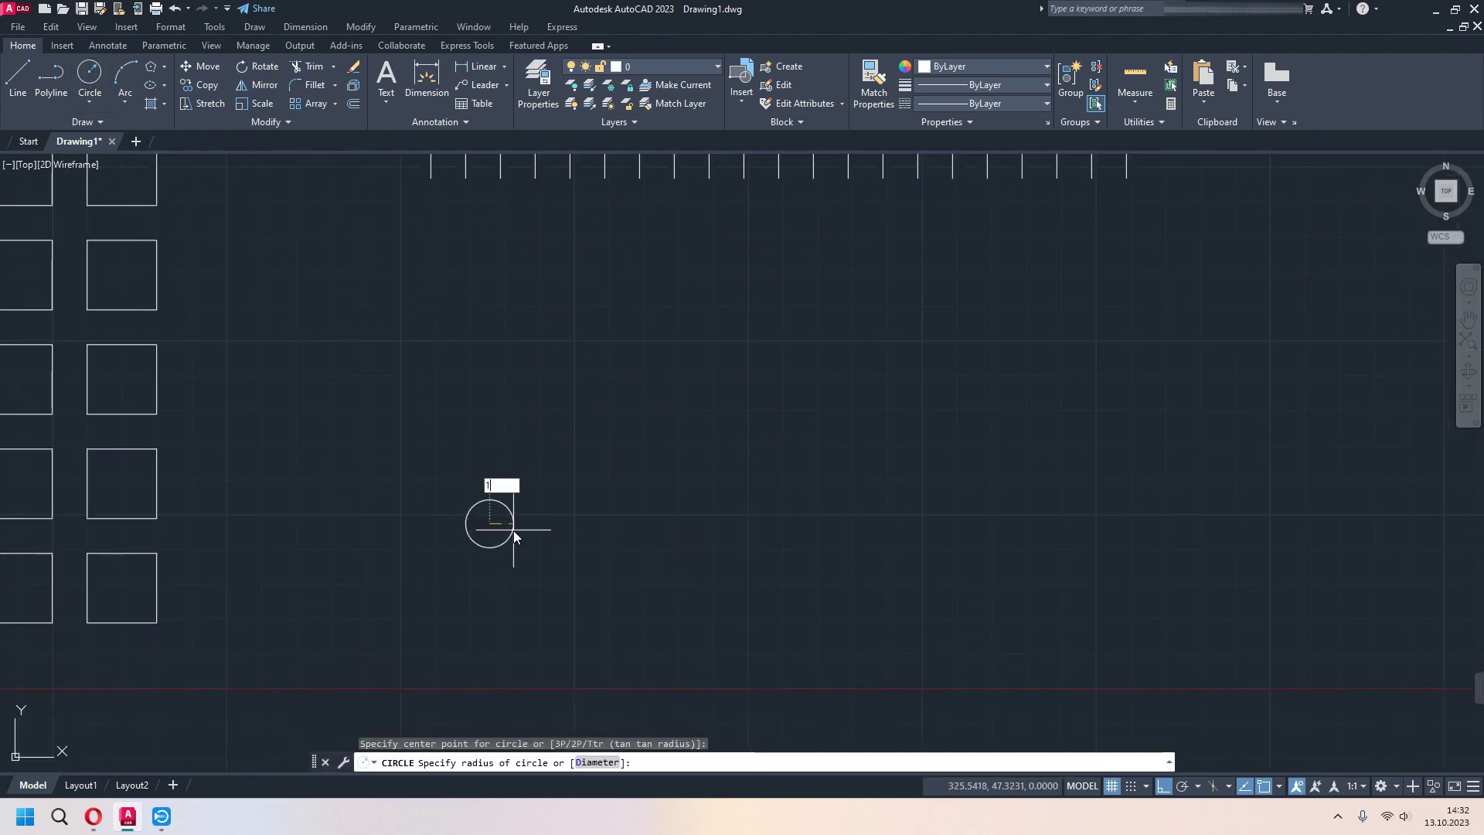
text(0)
key(Return)
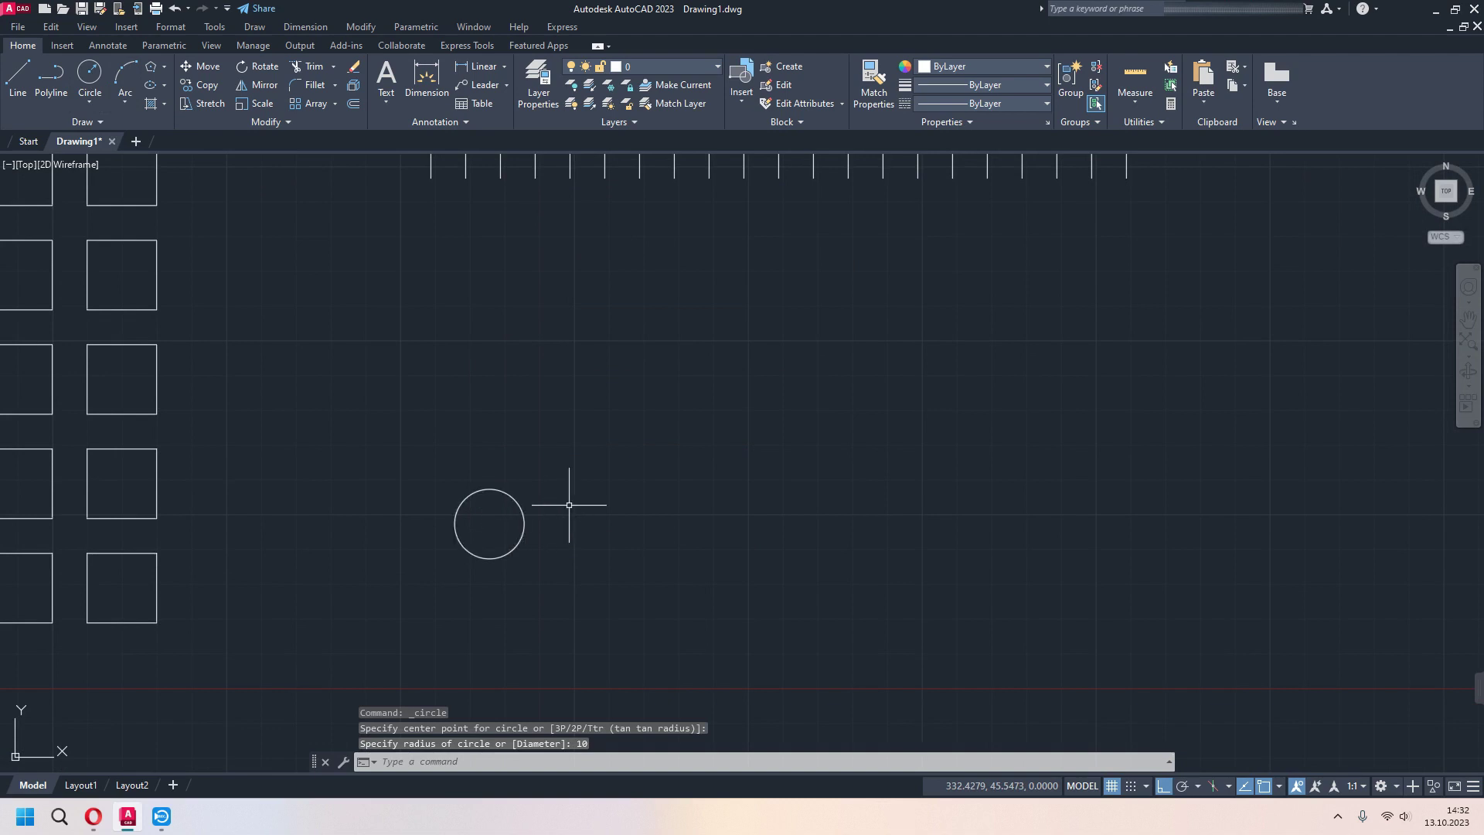
middle_drag(558, 519, 503, 500)
text(A)
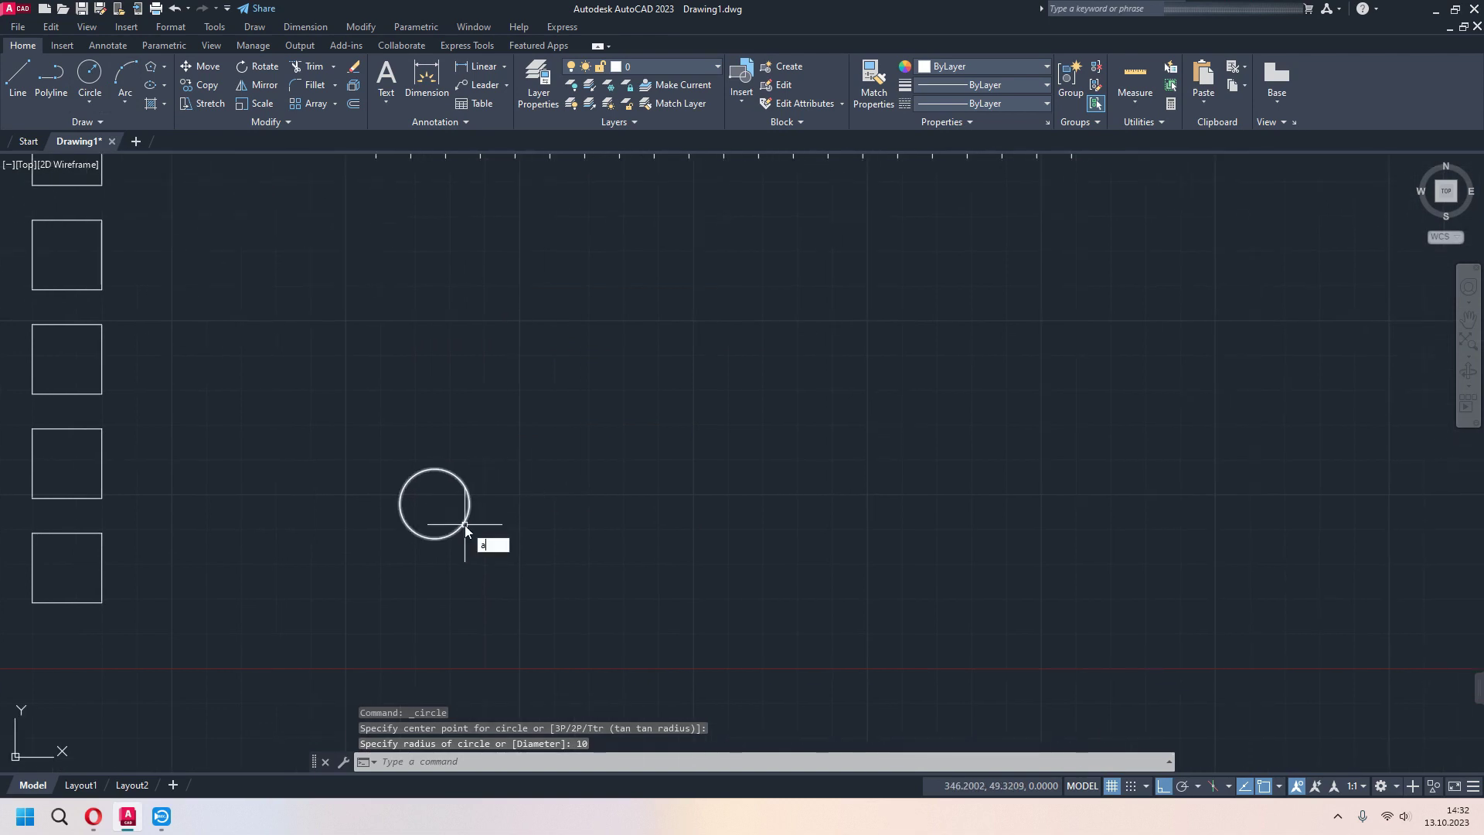
text(R)
key(Return)
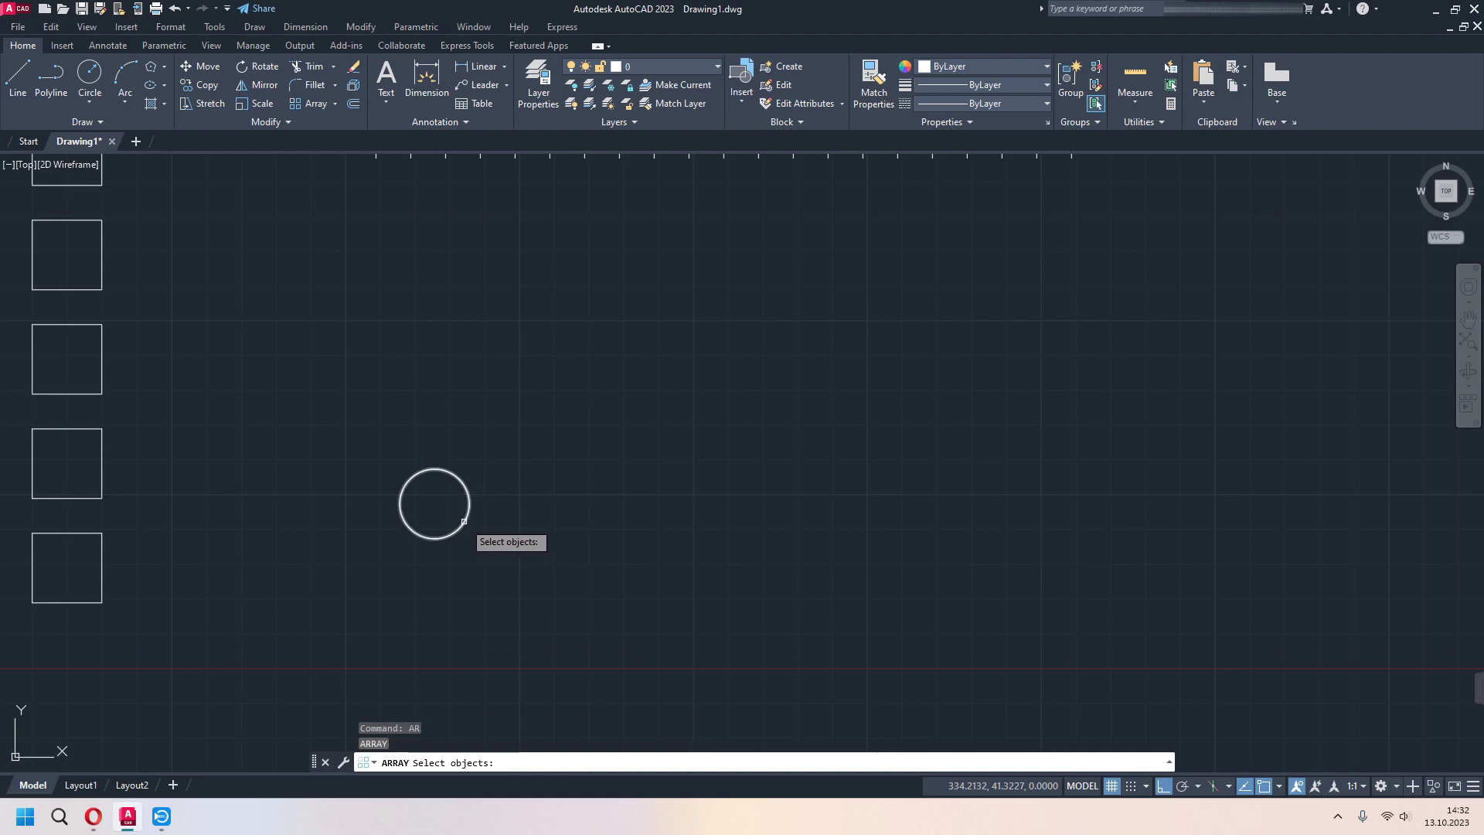
- Array the circle rectangularly in 4 columns by 3 rows spaced 30, based at the lower-left centre
click(468, 521)
key(Return)
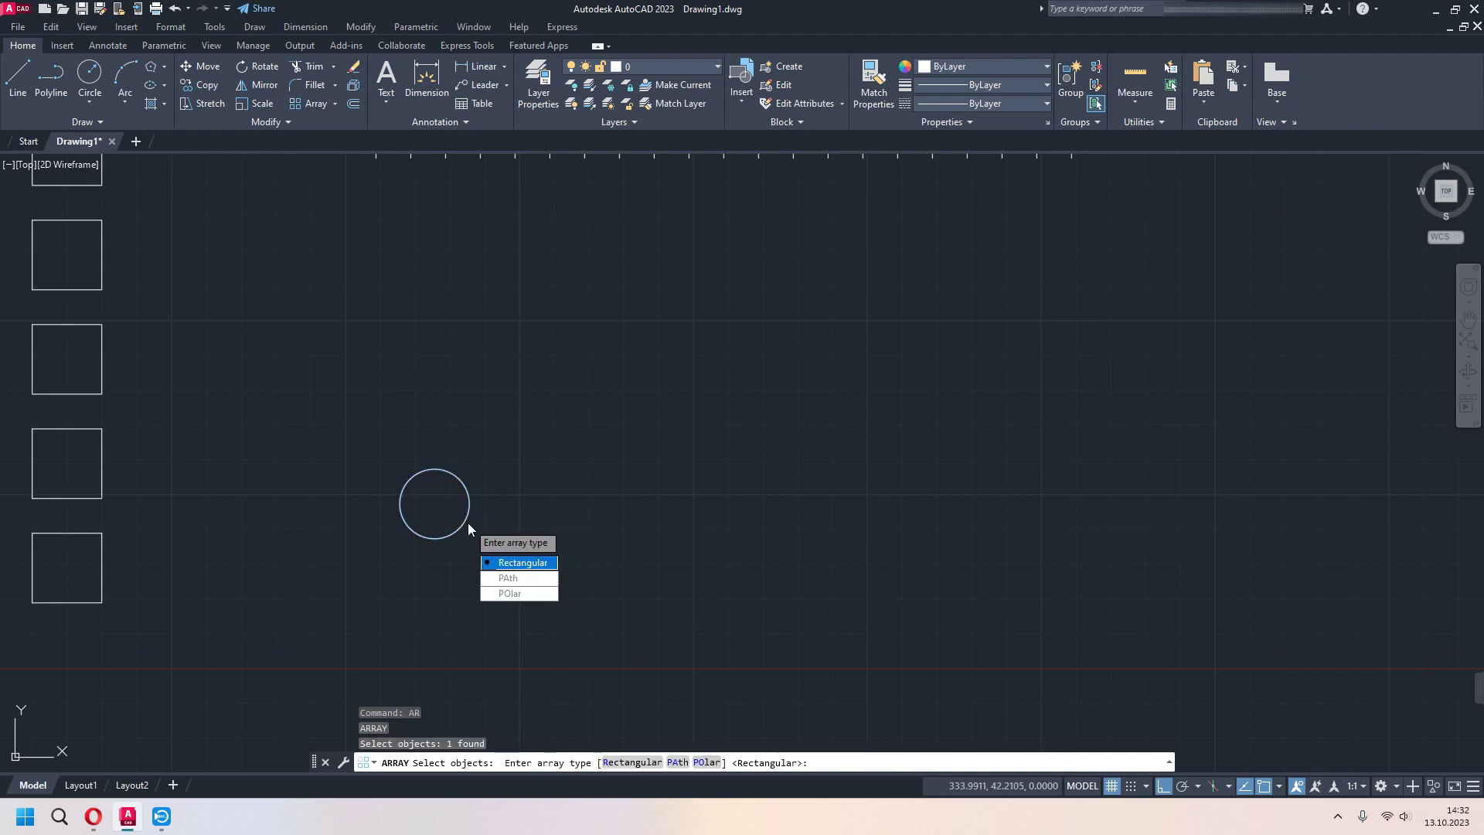
click(513, 563)
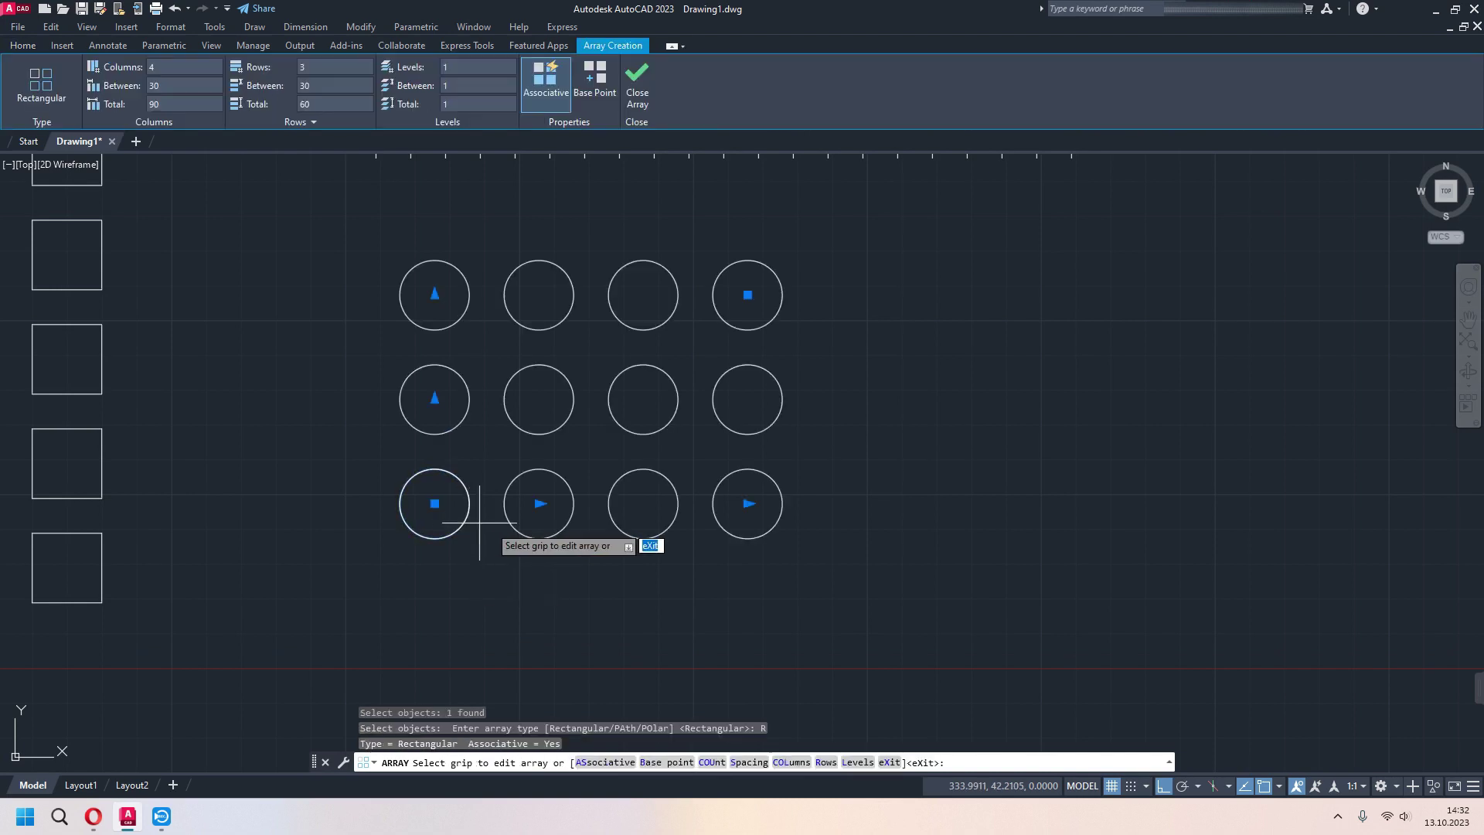
middle_drag(569, 566, 576, 587)
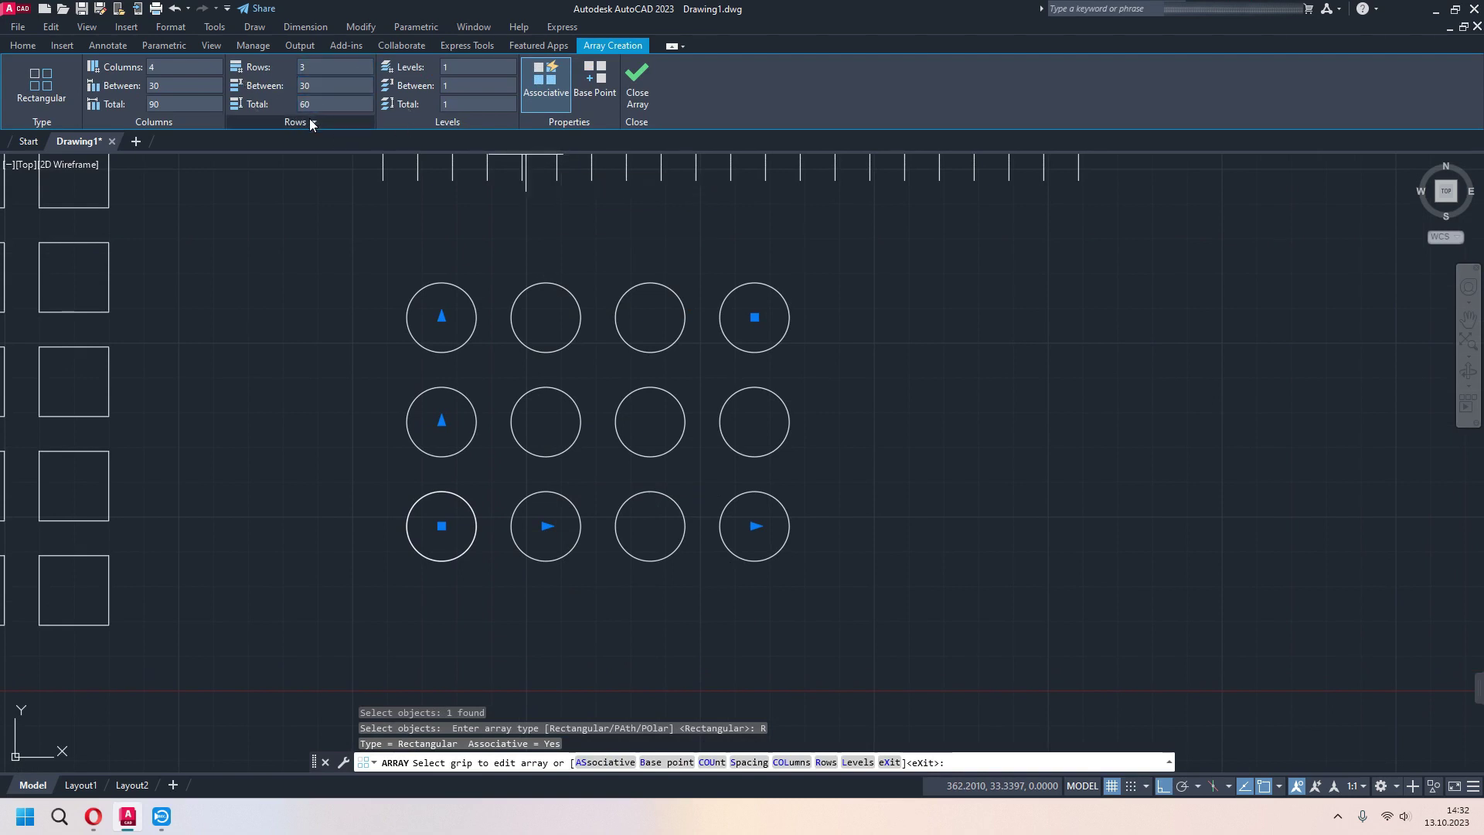
click(600, 89)
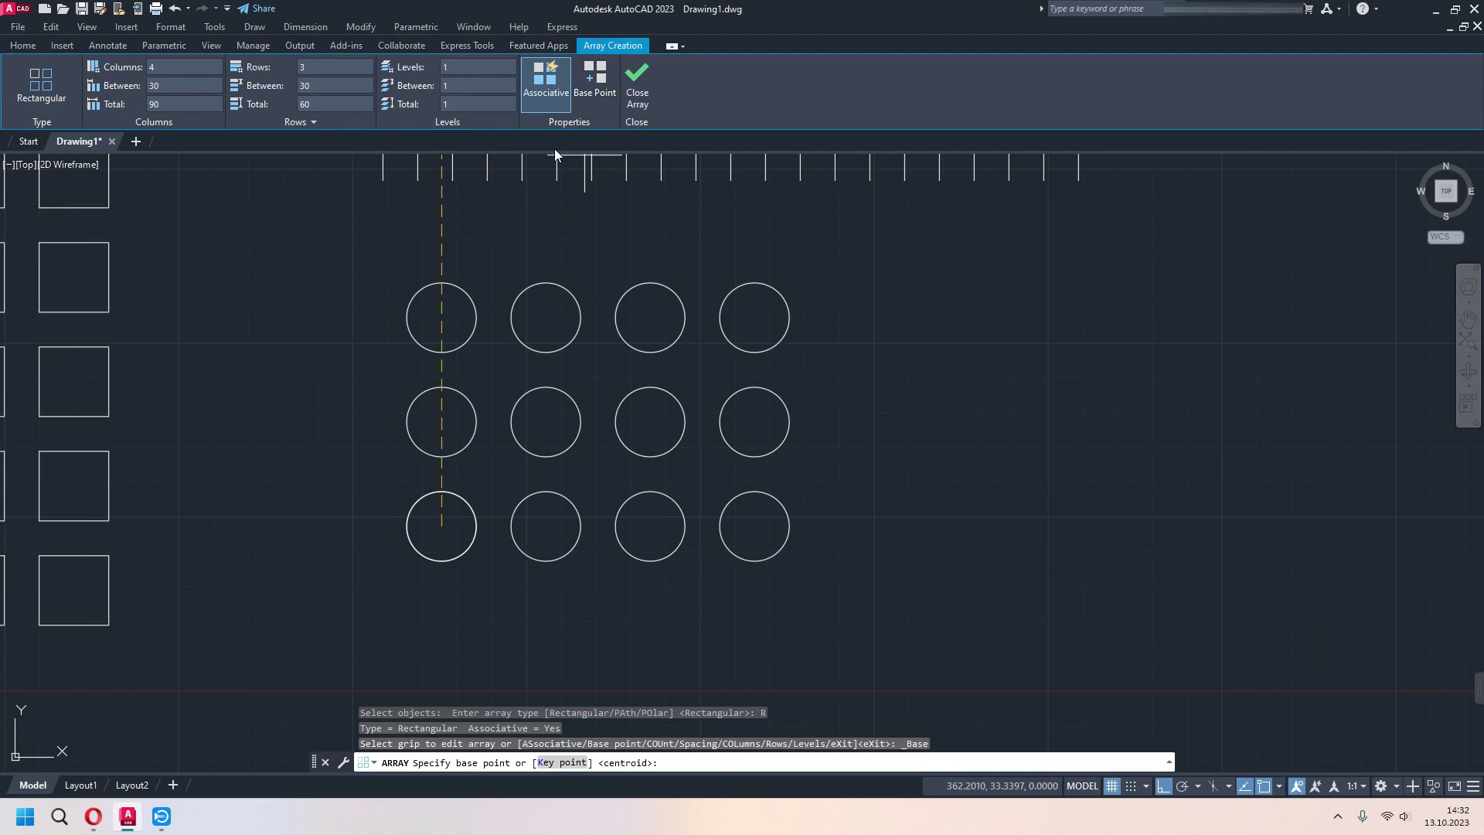
click(442, 525)
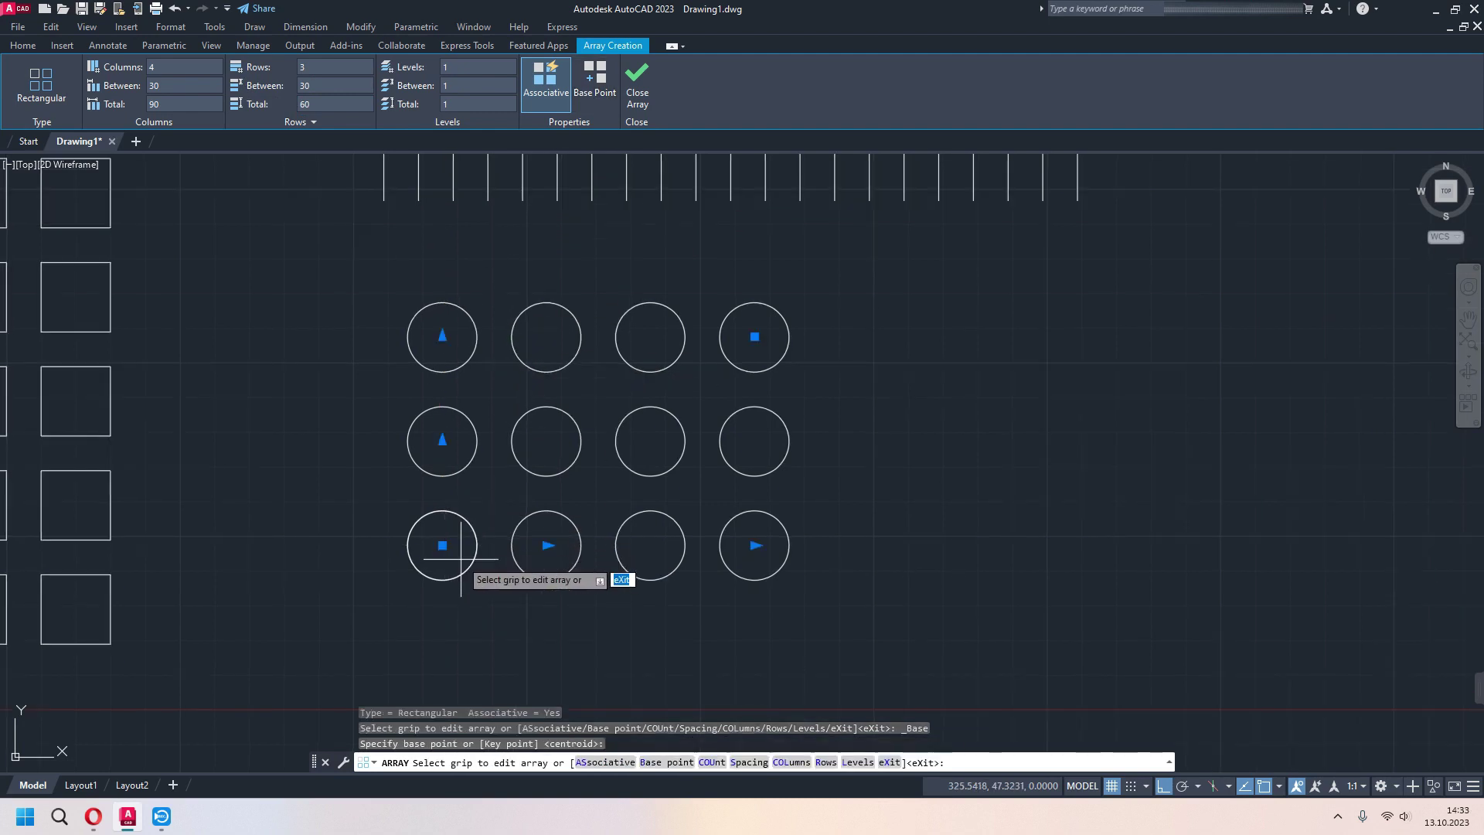
key(Return)
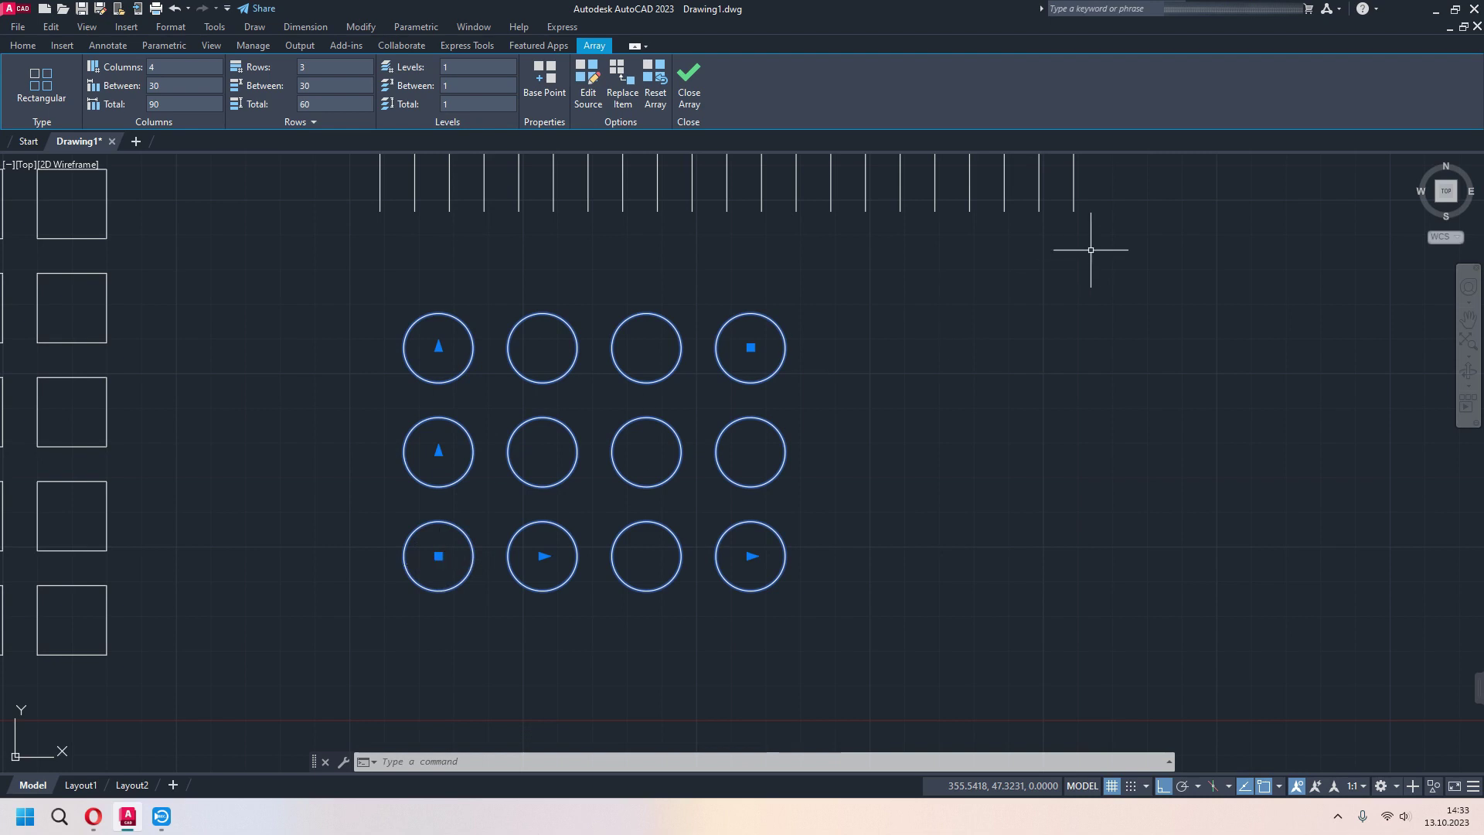
- Move the circle array's base point to the lower-right circle's centre
click(544, 77)
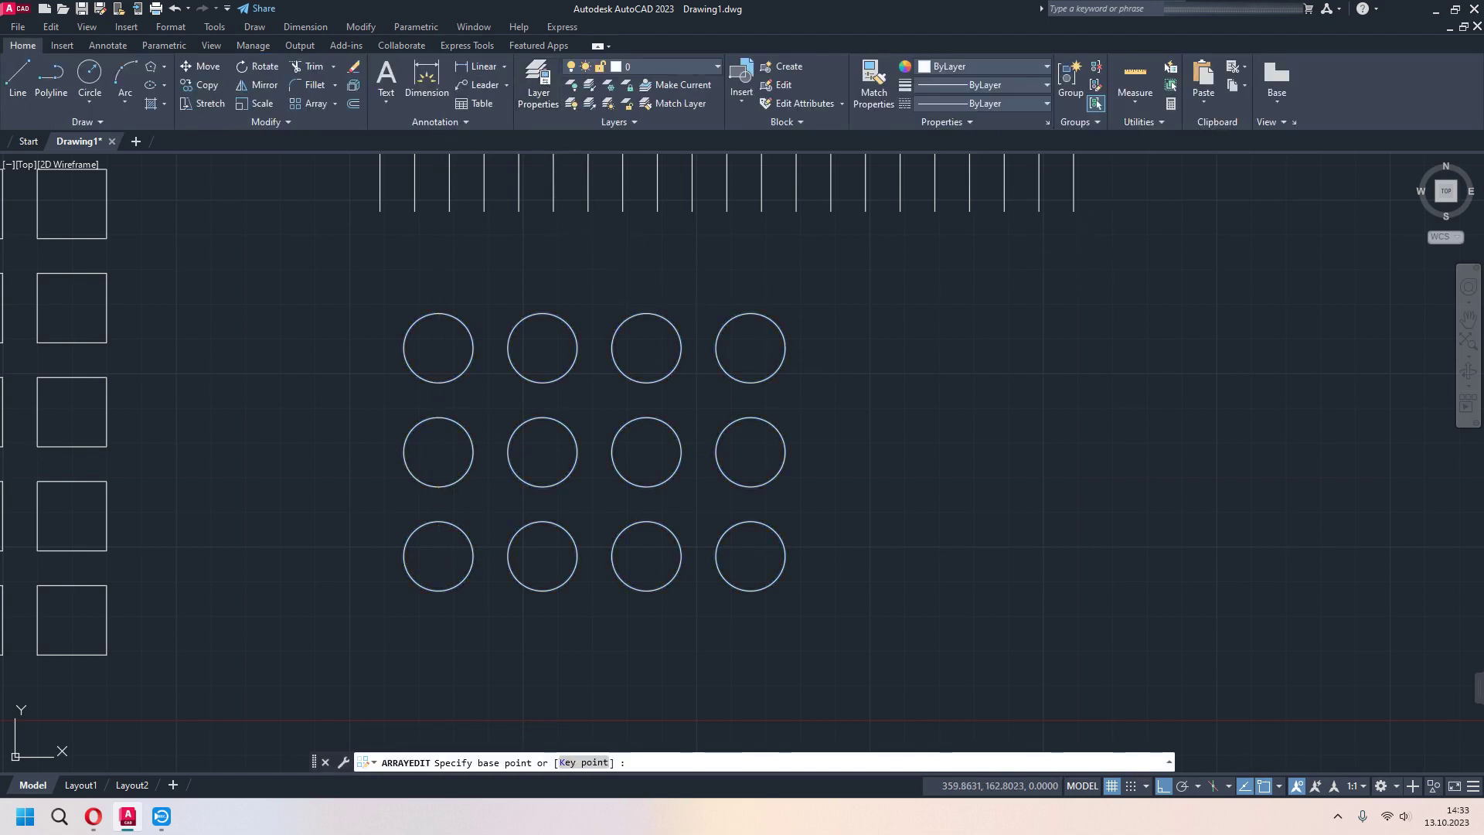
click(750, 555)
middle_drag(925, 632, 856, 635)
scroll(857, 636, down, 2)
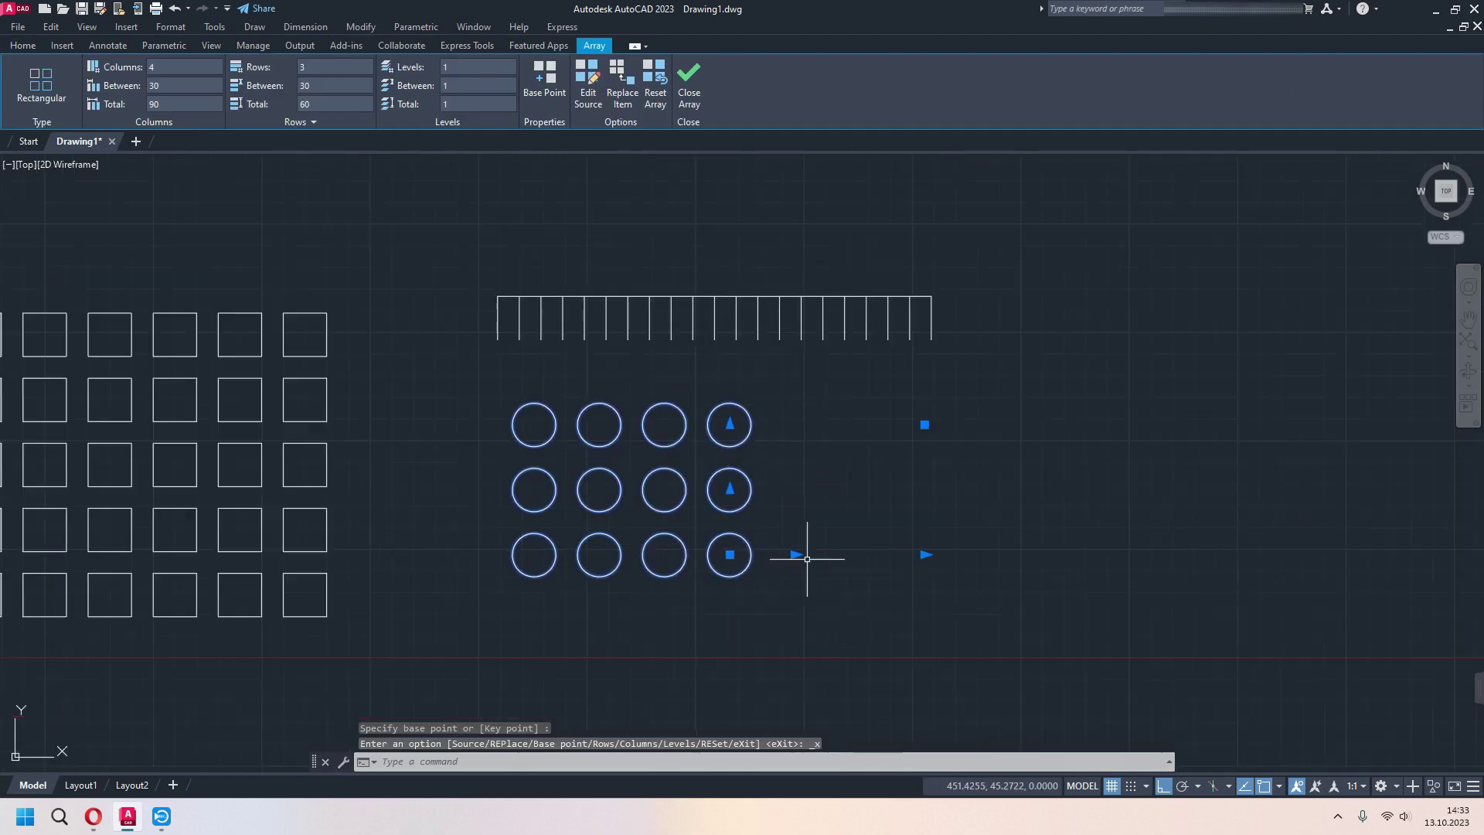
click(878, 549)
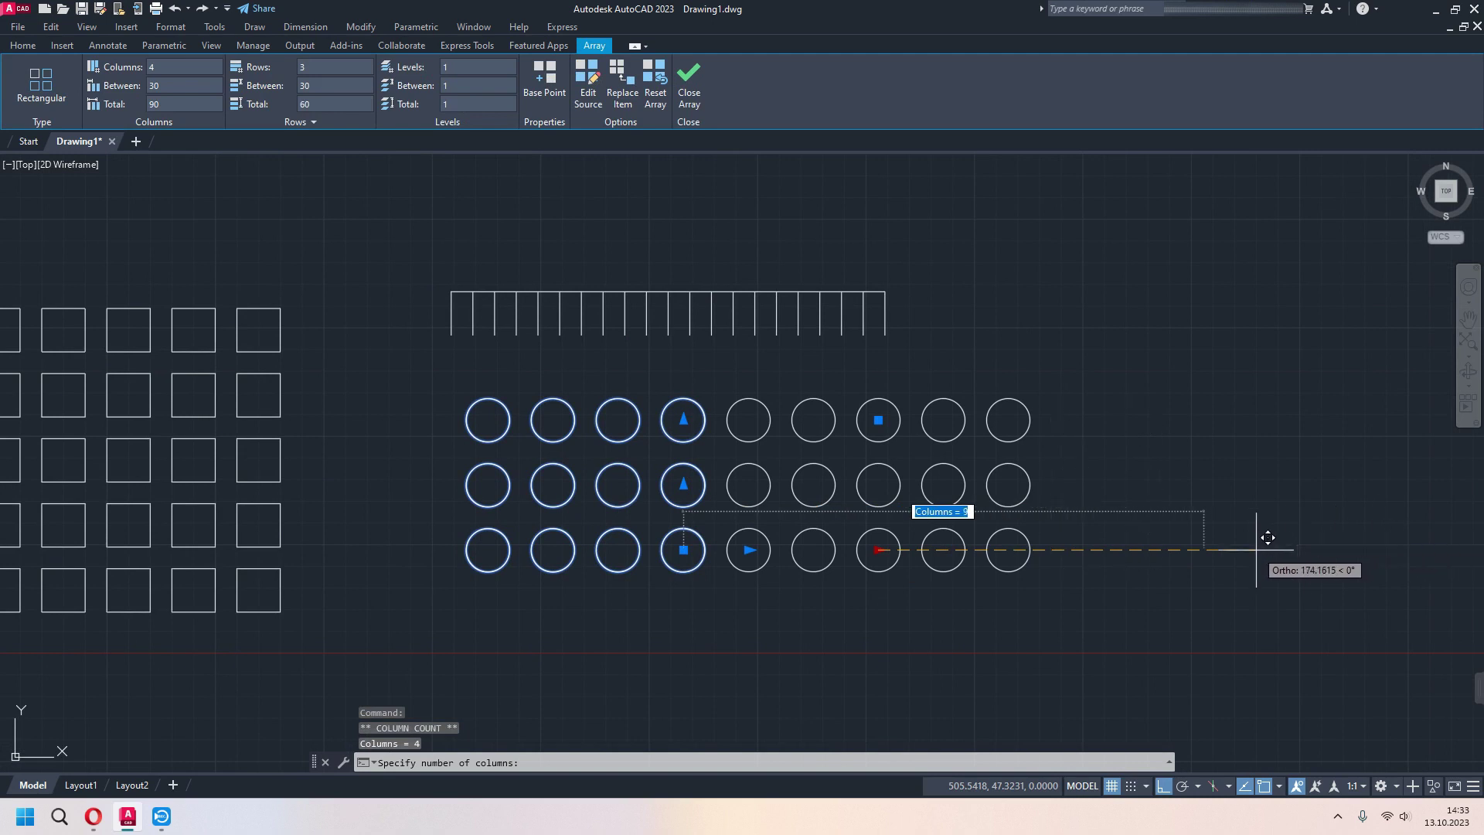
key(Escape)
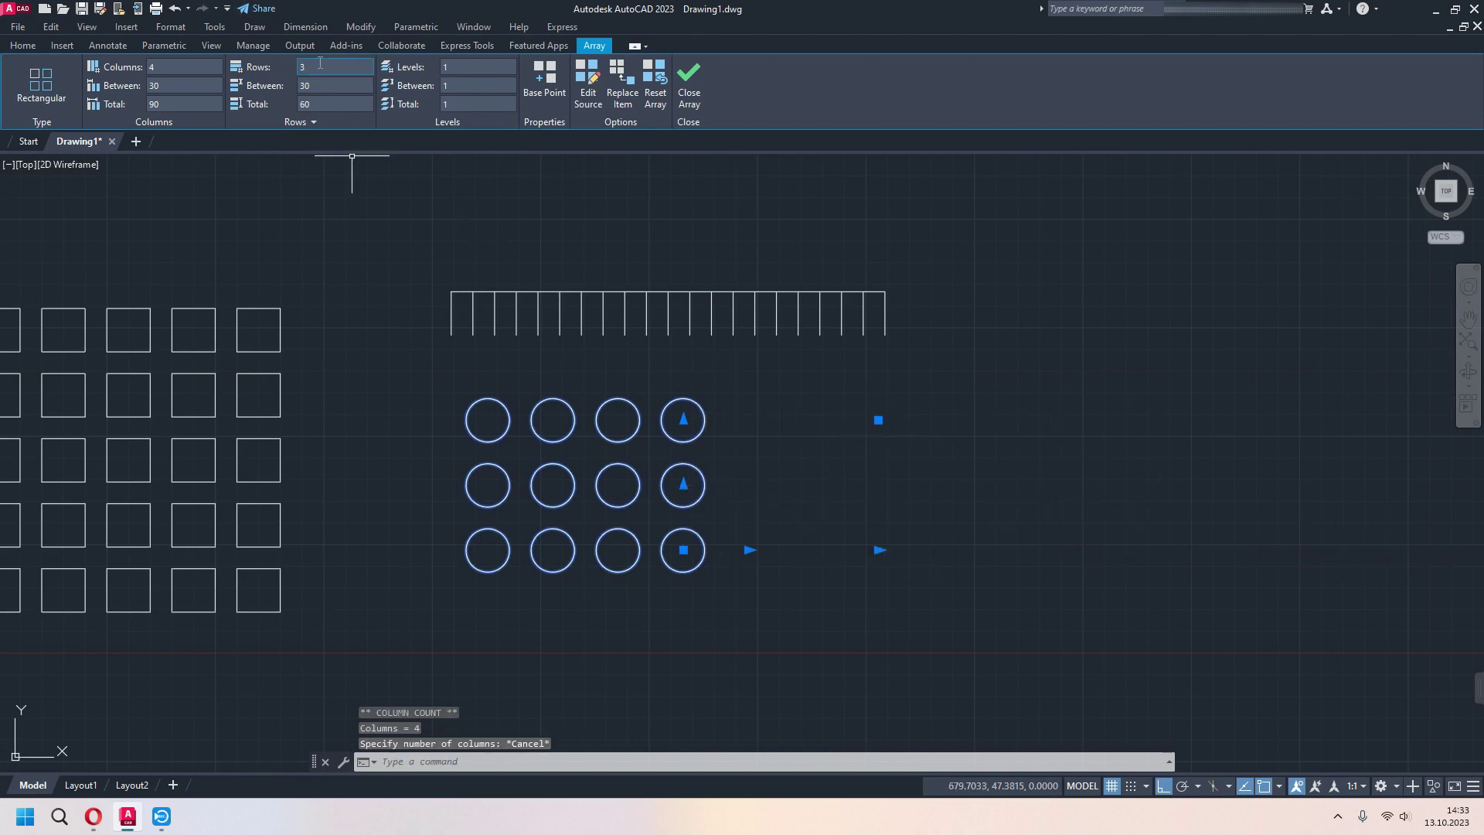
- Set the circle array to 5 rows and 10 columns, then pick it up to reposition
click(291, 68)
text(5)
key(Return)
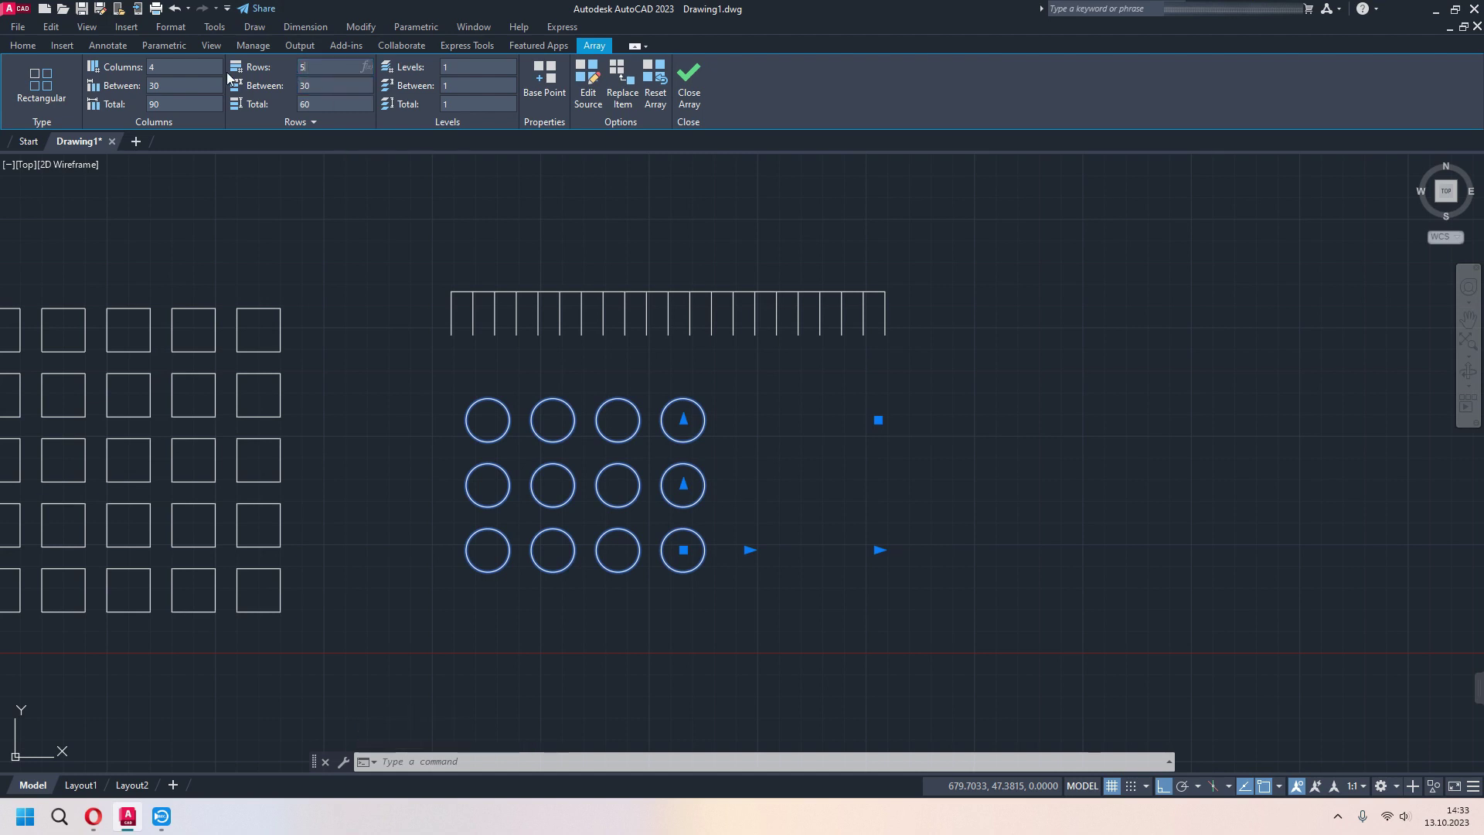
click(188, 68)
text(10)
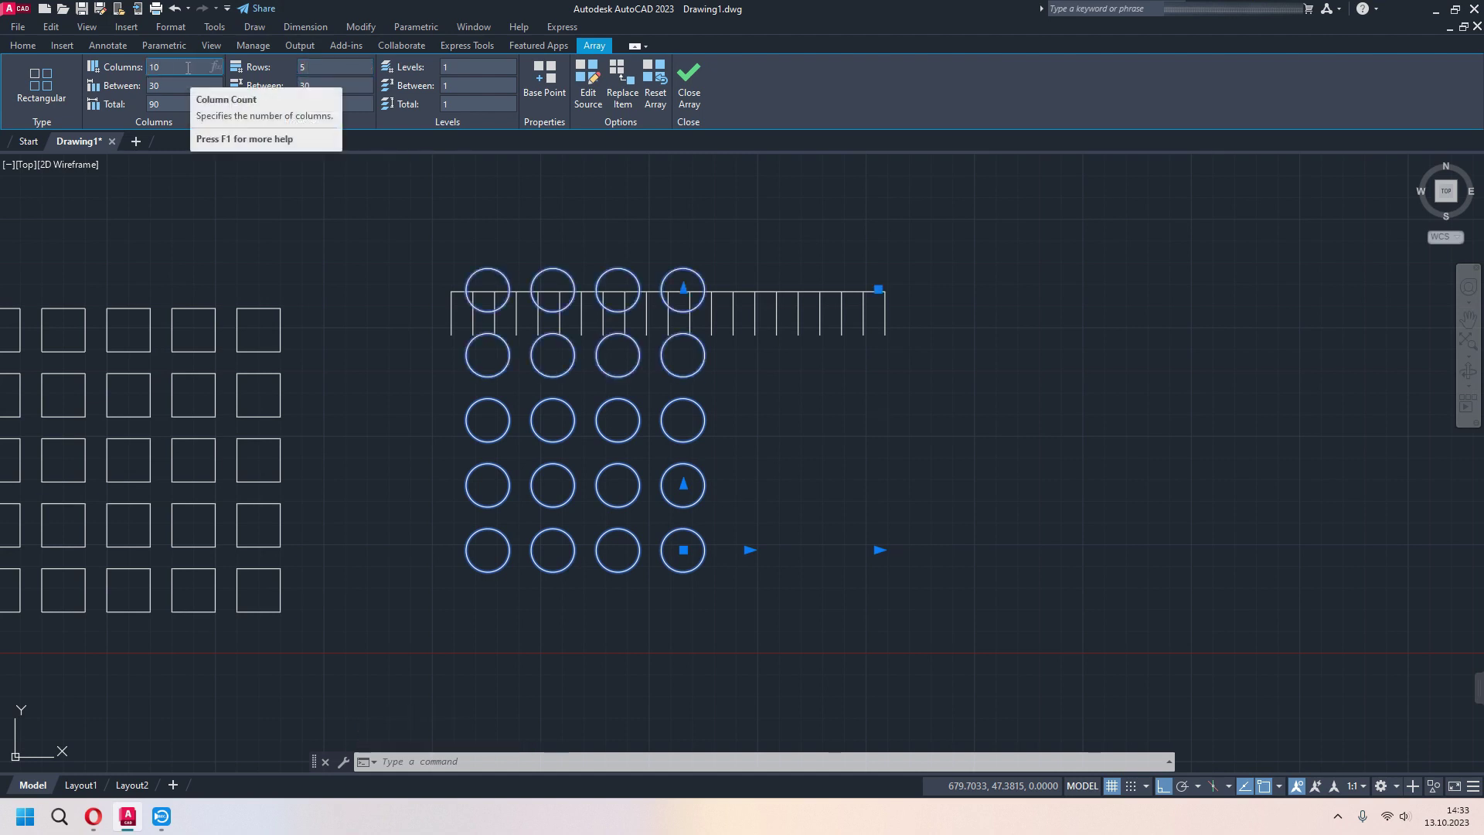
key(Return)
middle_drag(978, 549, 933, 556)
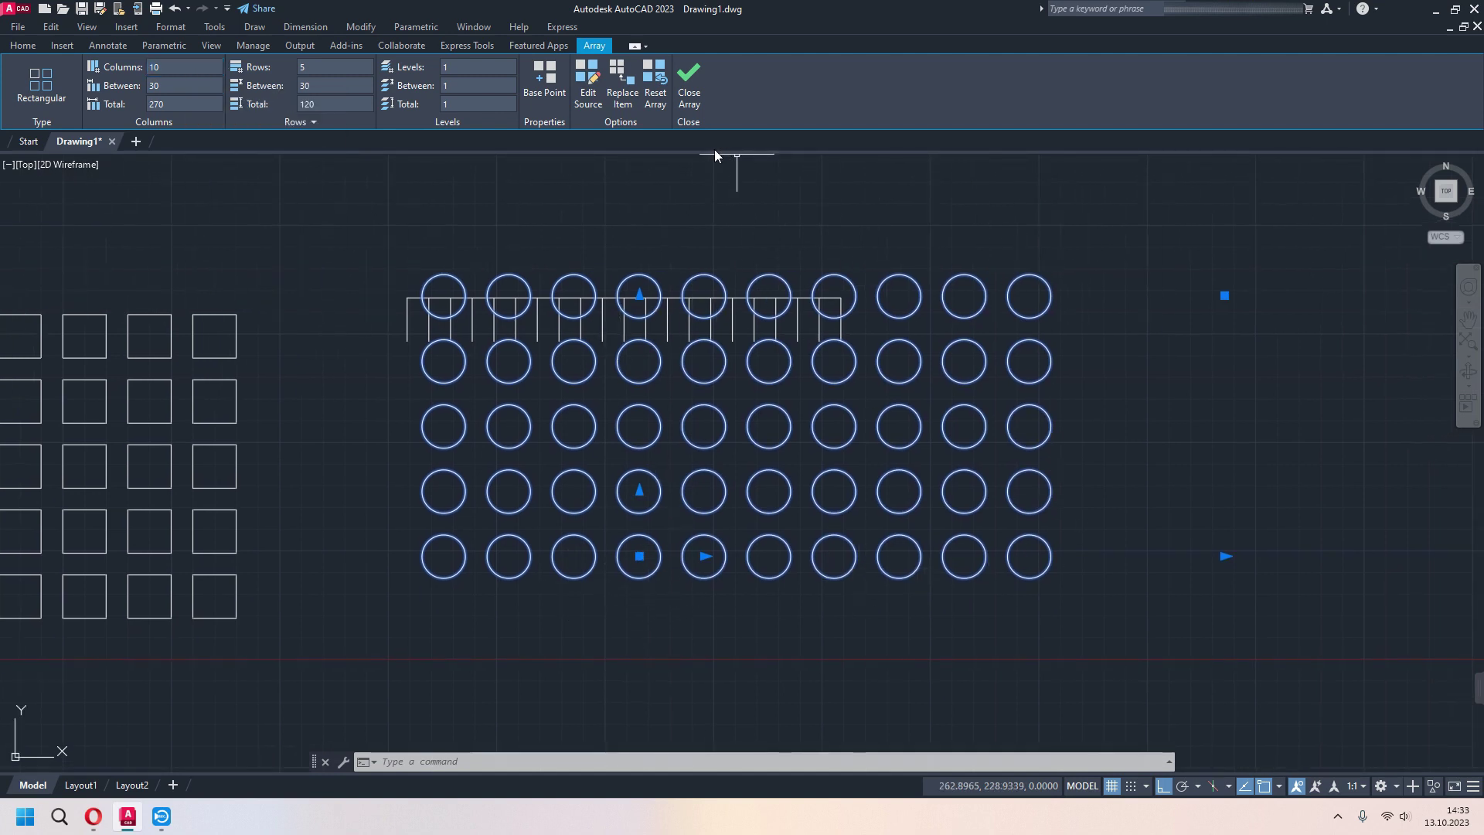
scroll(617, 317, down, 2)
click(630, 464)
click(630, 559)
key(Escape)
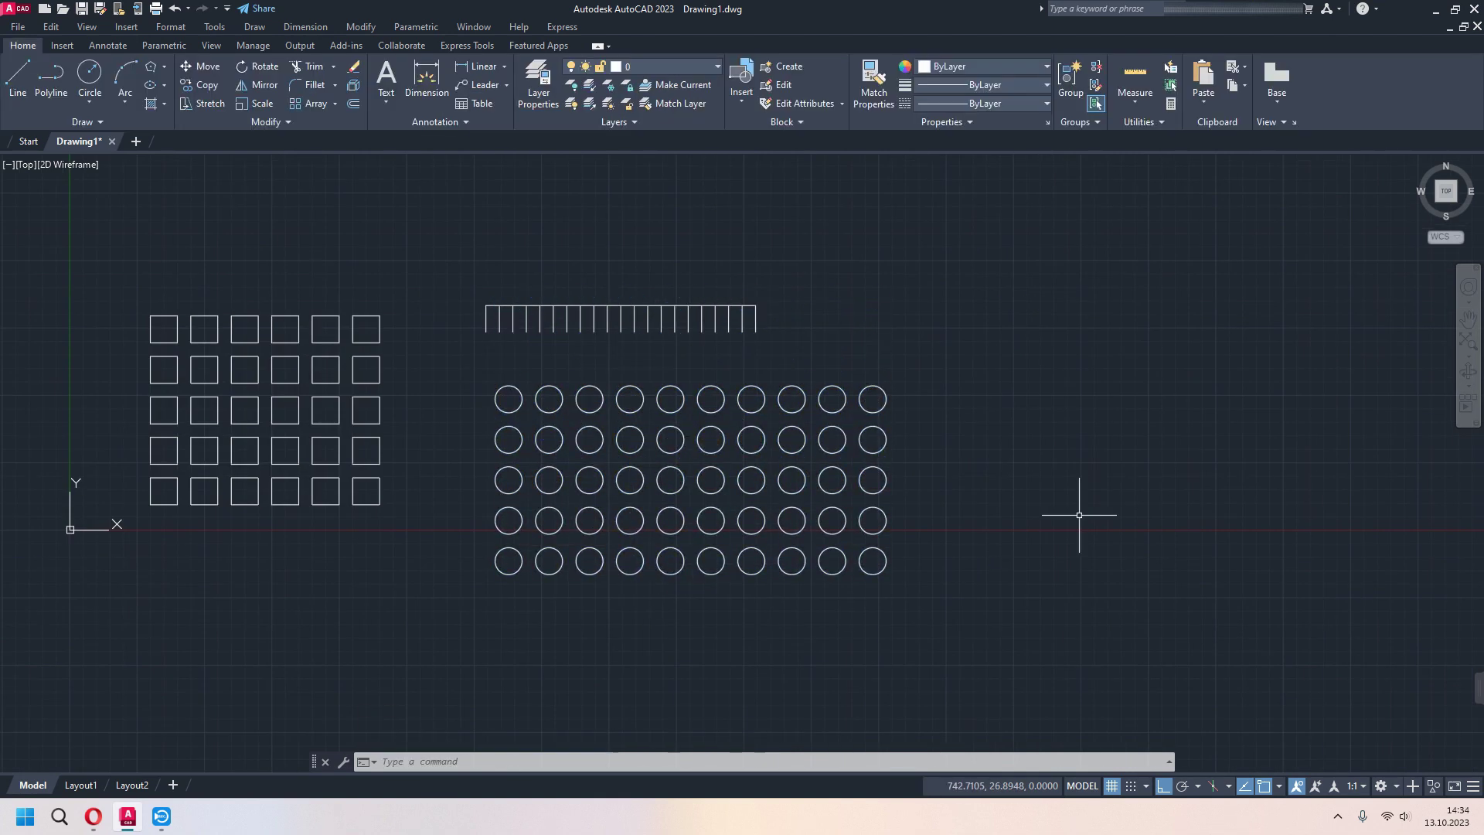